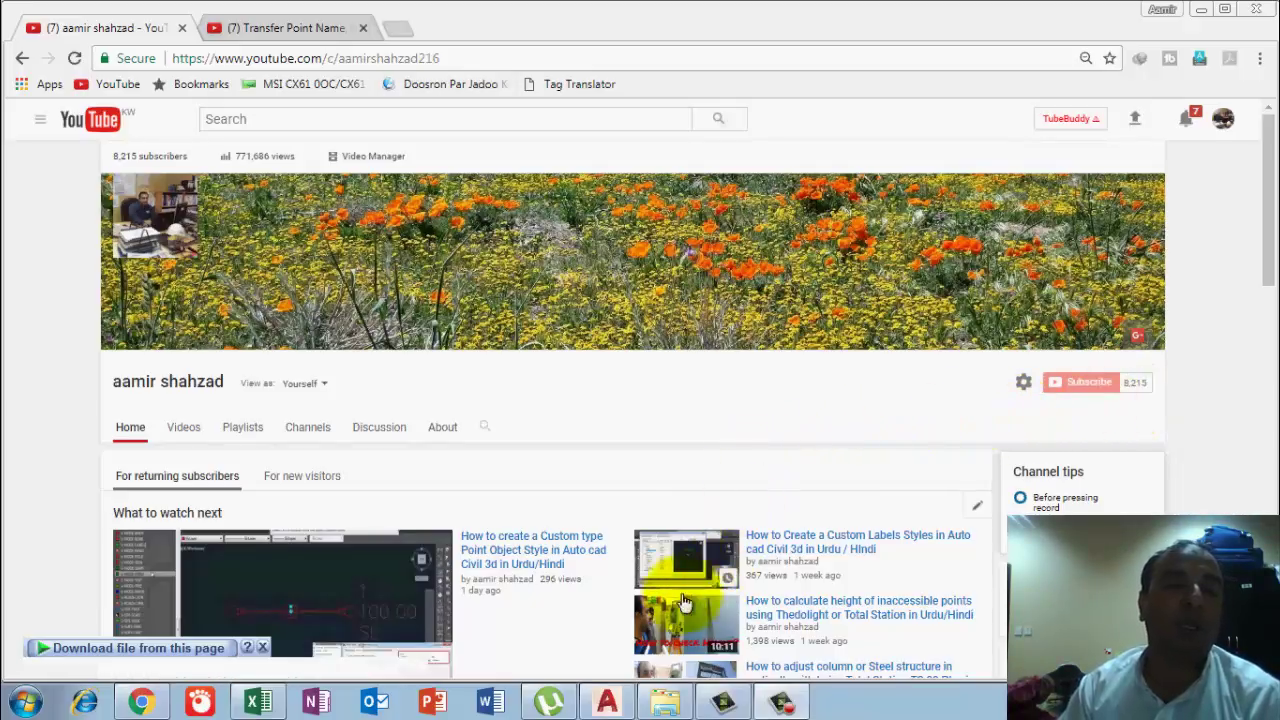
Step: Switch to the Excel worksheet and centre the header cells A1:D1
{"action": "left_click", "coordinate": [604, 704]}
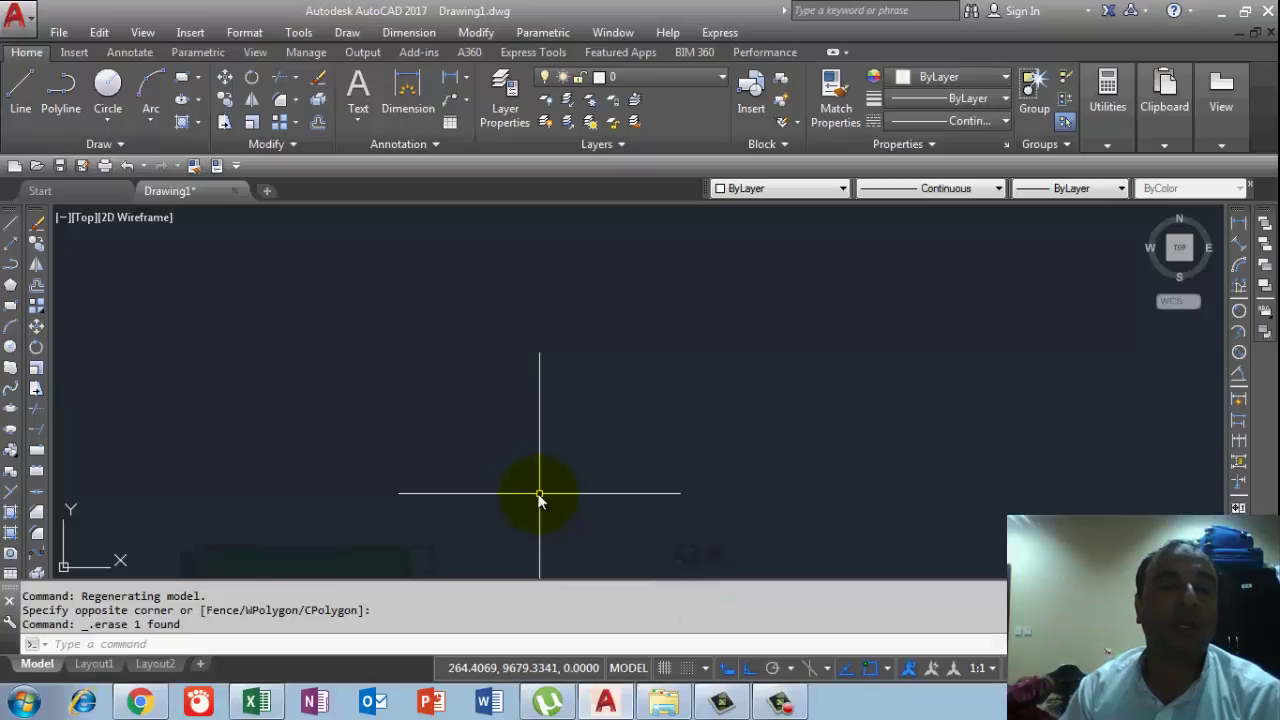
{"action": "left_click", "coordinate": [262, 705]}
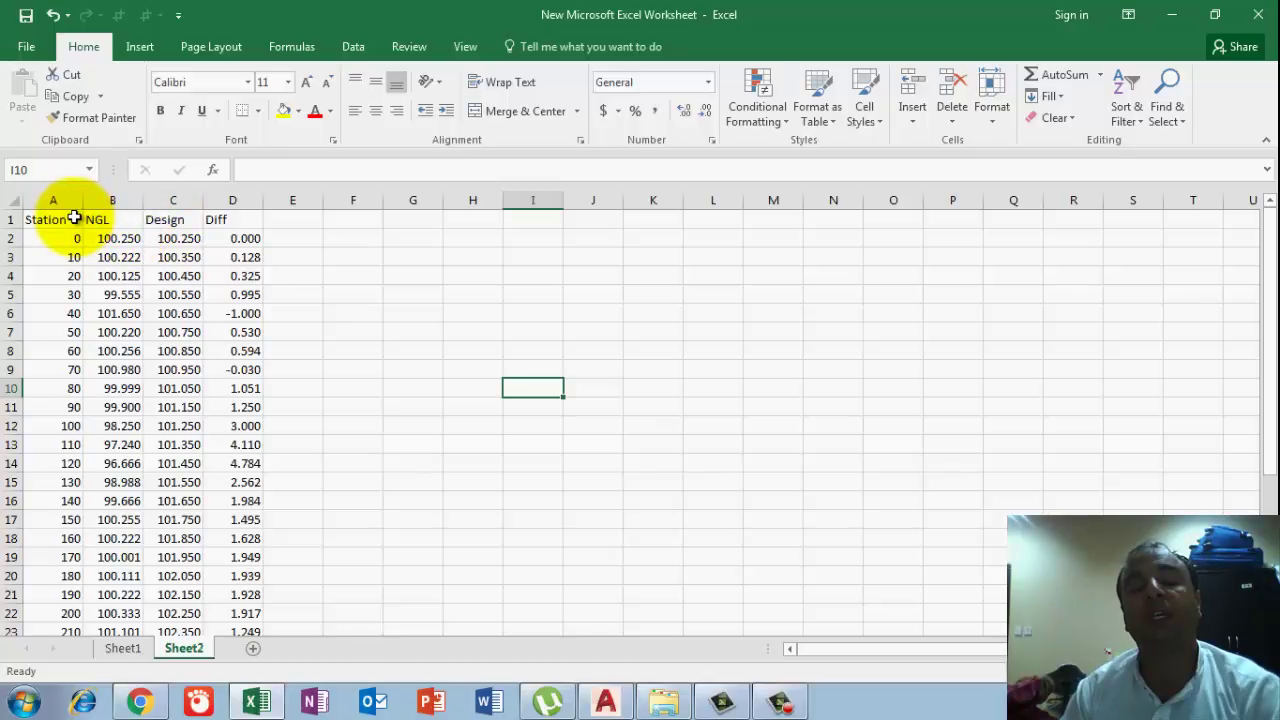
{"action": "left_click_drag", "start_coordinate": [72, 219], "coordinate": [232, 219]}
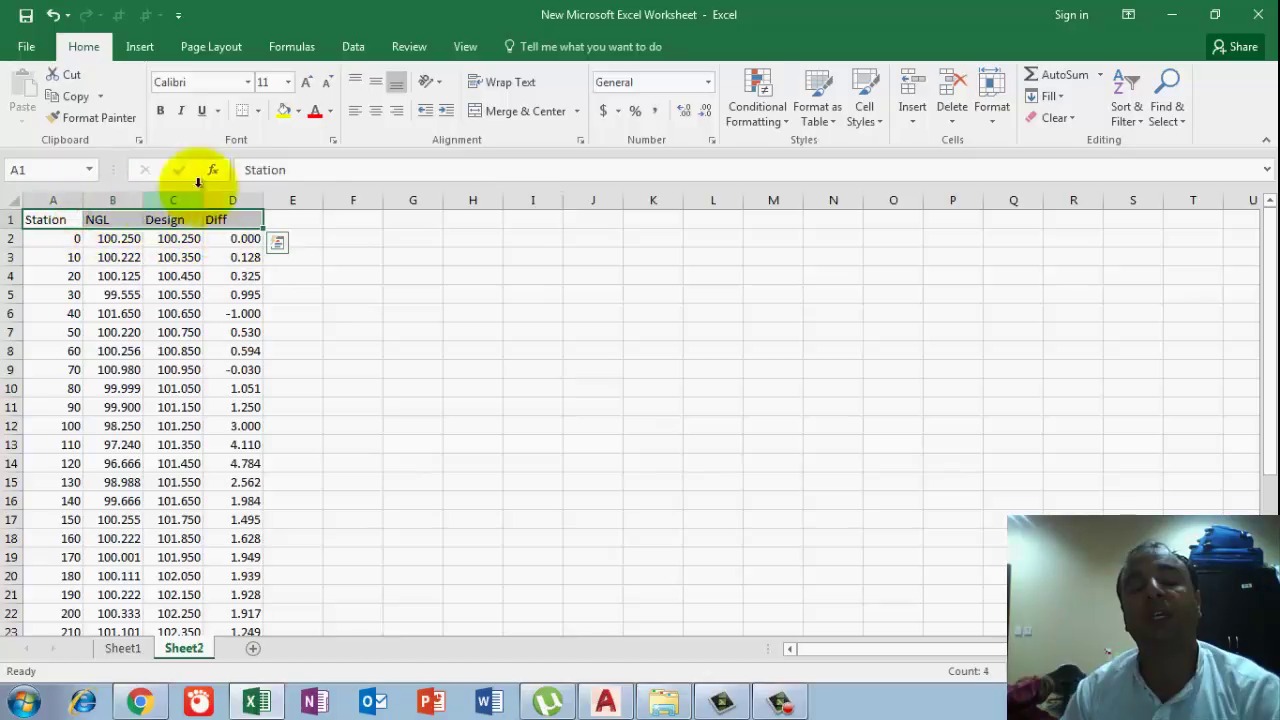
{"action": "left_click", "coordinate": [376, 110]}
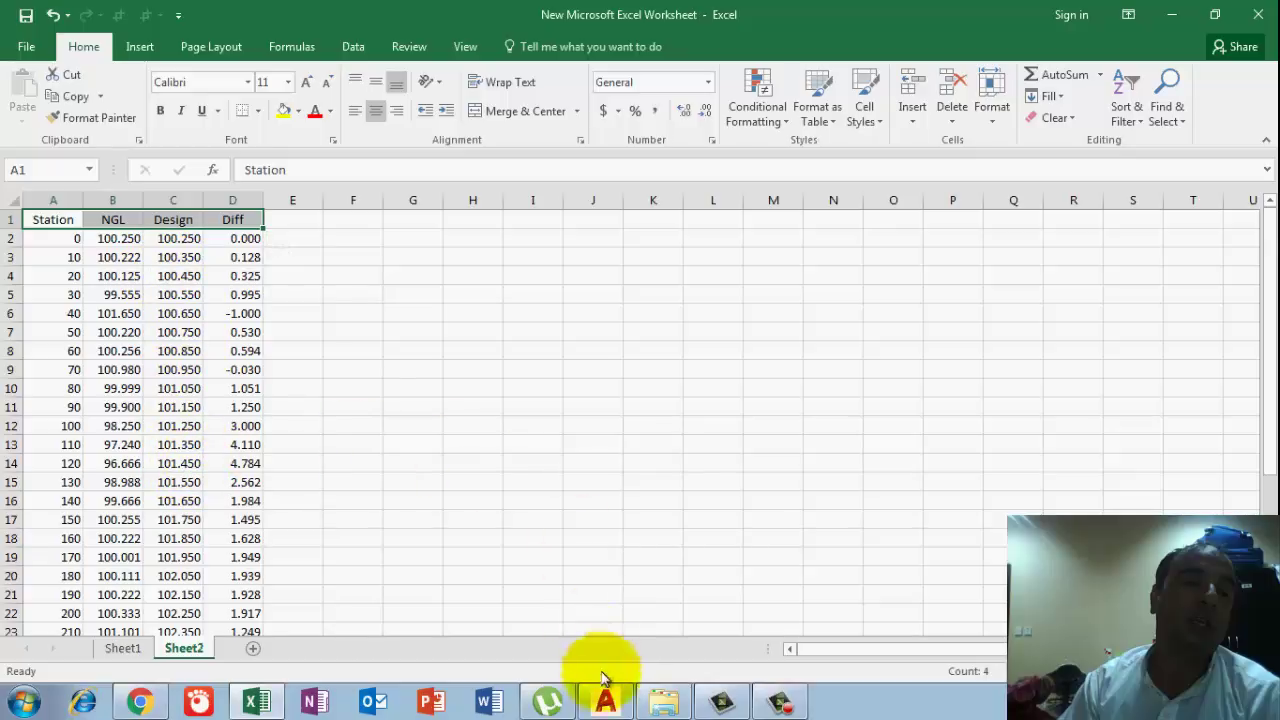
Step: Switch to Chrome and examine the description of the video on transferring points and polylines from Excel to AutoCAD
{"action": "left_click", "coordinate": [605, 704]}
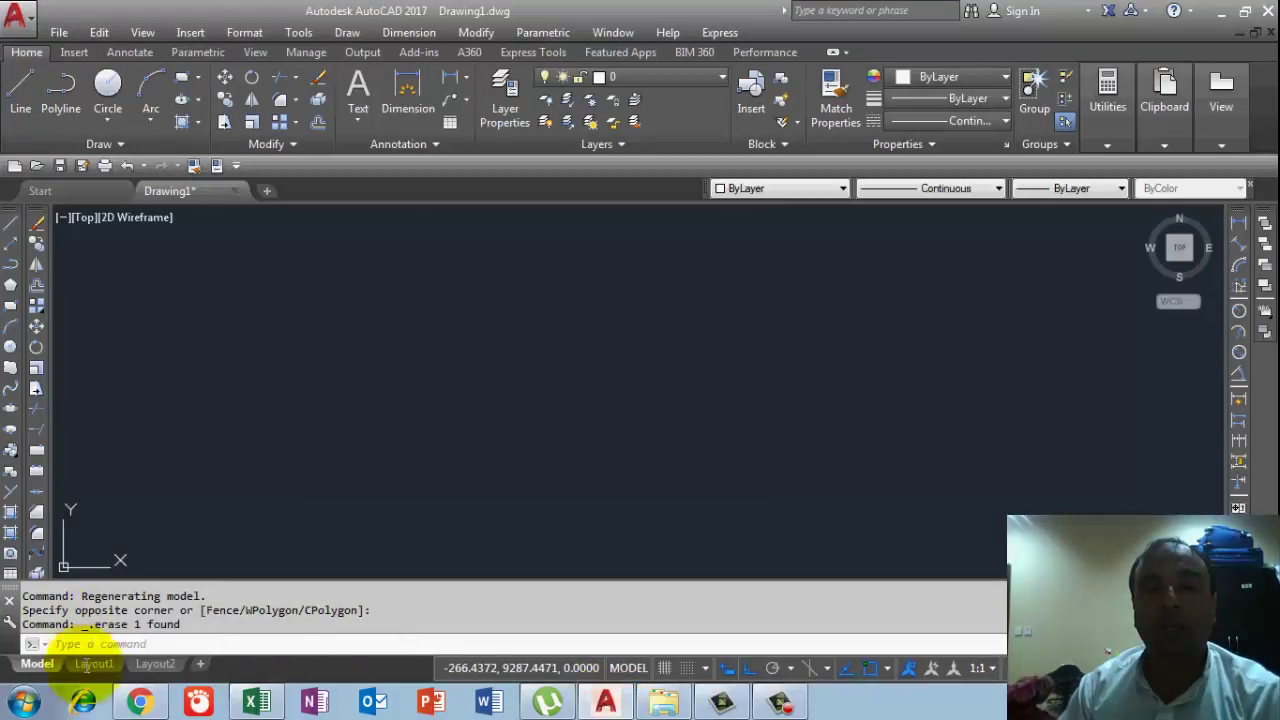
{"action": "left_click", "coordinate": [136, 705]}
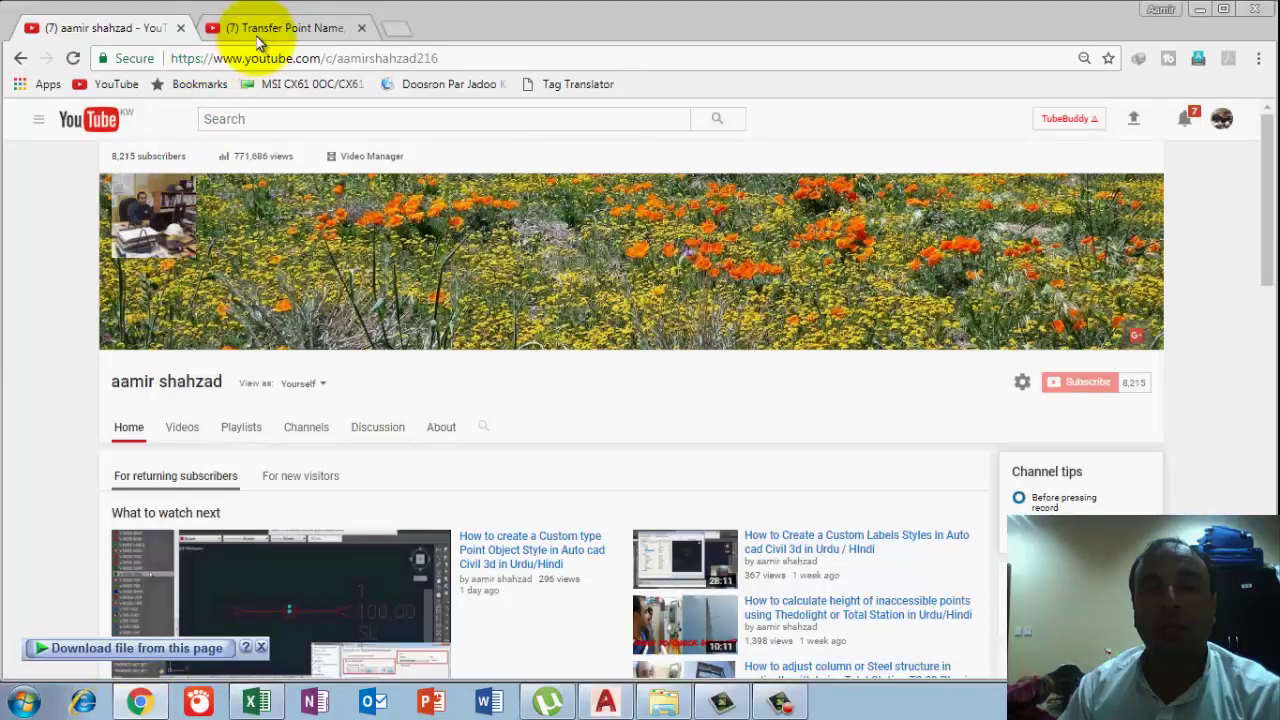
{"action": "left_click", "coordinate": [257, 30]}
{"action": "scroll", "coordinate": [365, 399], "scroll_direction": "down", "scroll_amount": 2}
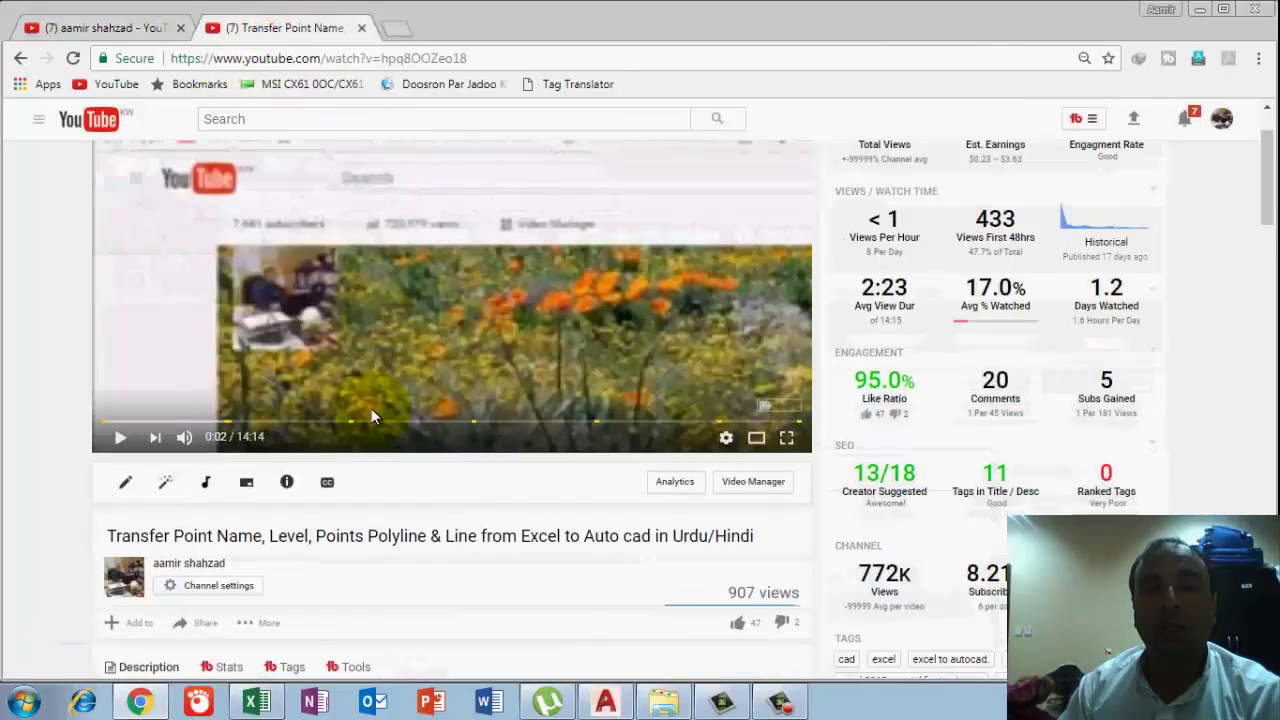
{"action": "scroll", "coordinate": [168, 460], "scroll_direction": "down", "scroll_amount": 1}
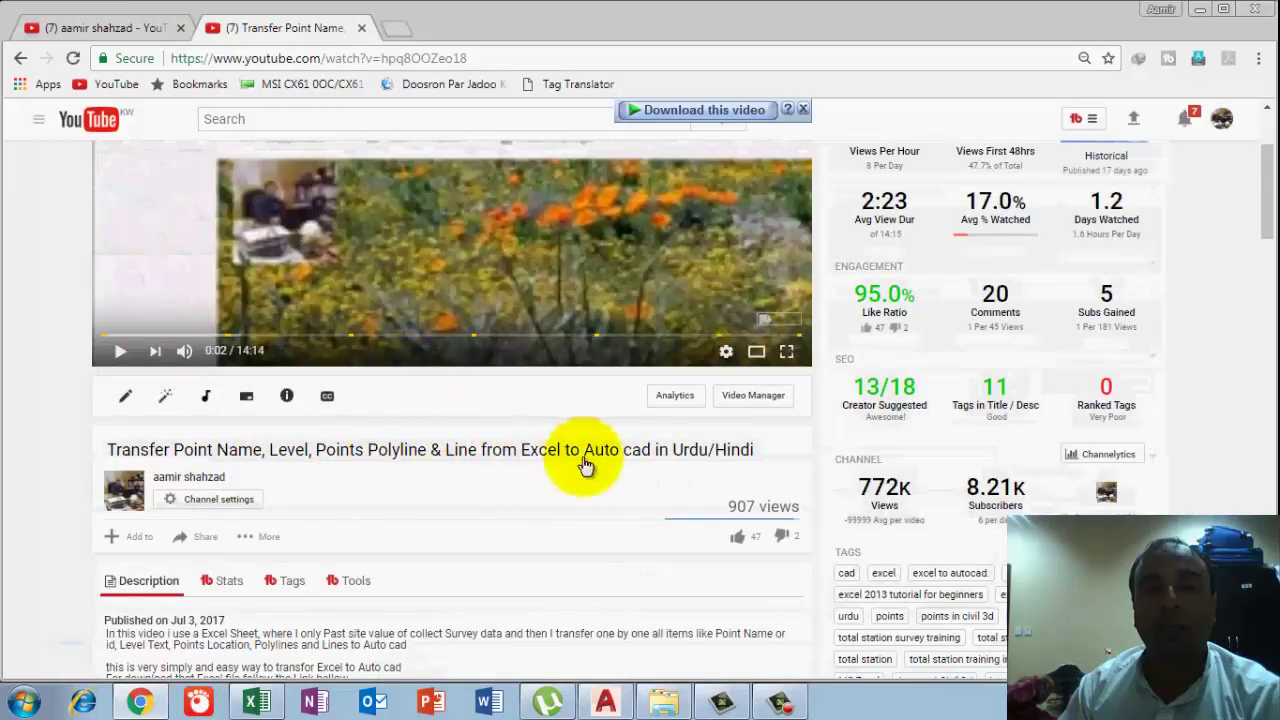
{"action": "scroll", "coordinate": [200, 405], "scroll_direction": "down", "scroll_amount": 2}
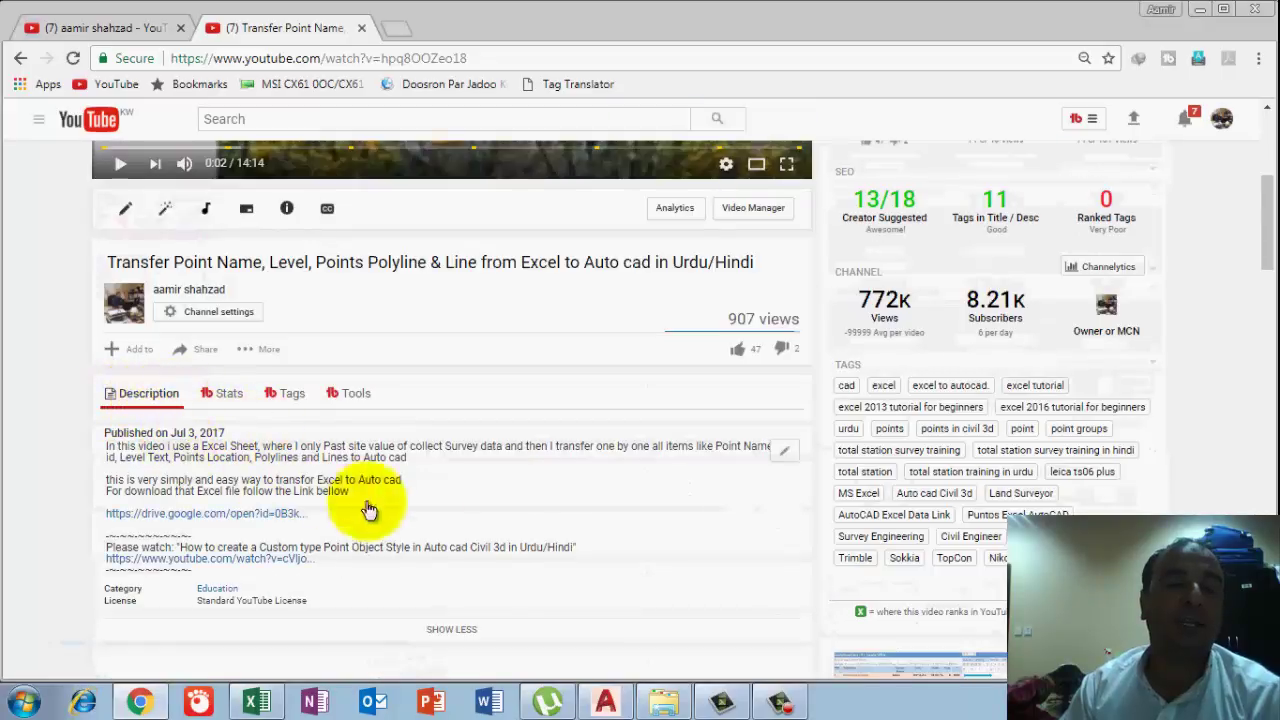
{"action": "scroll", "coordinate": [480, 515], "scroll_direction": "down", "scroll_amount": 2}
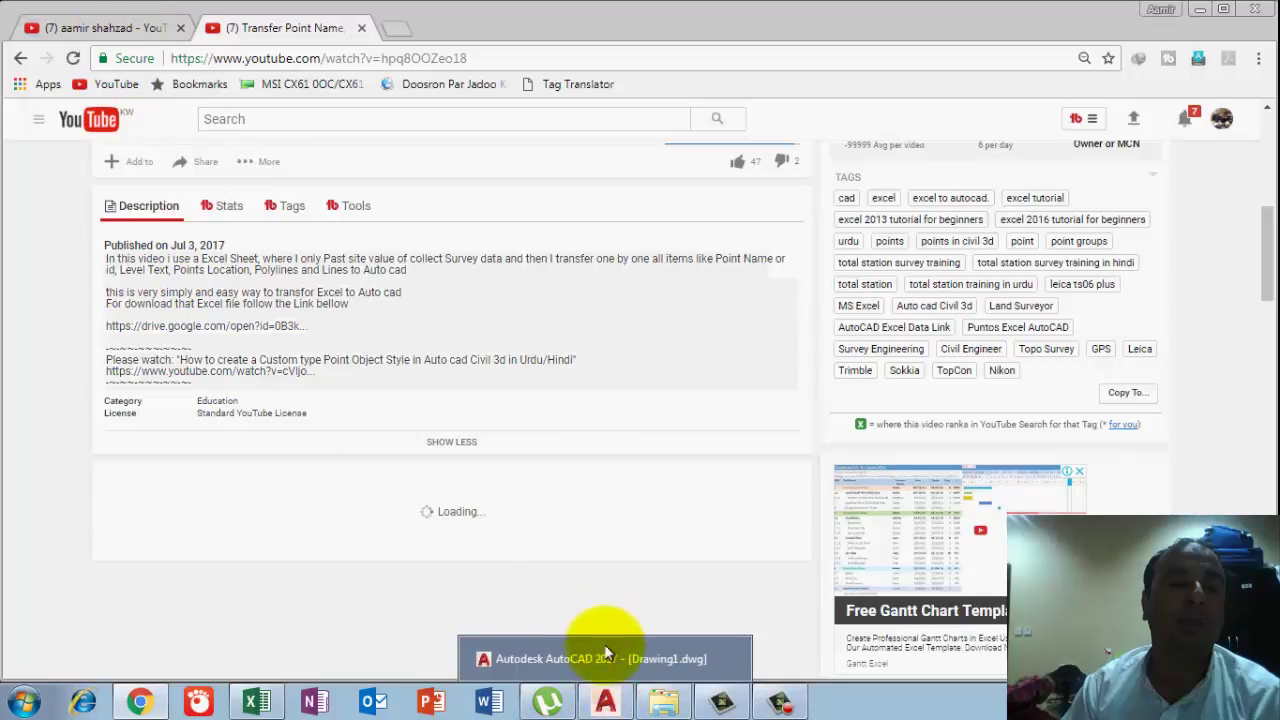
{"action": "left_click", "coordinate": [1199, 9]}
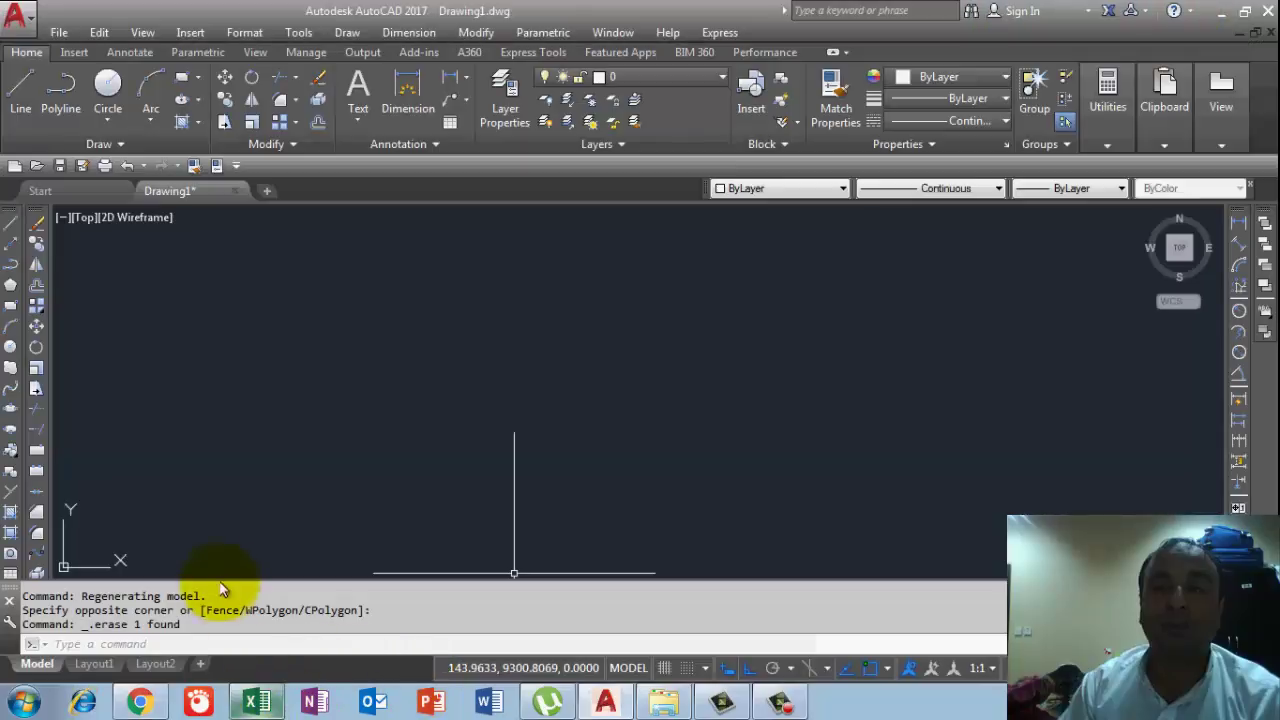
Step: Switch to Excel and insert the CONCATENATE function from the most recently used functions into cell E2
{"action": "left_click", "coordinate": [240, 708]}
{"action": "left_click", "coordinate": [256, 702]}
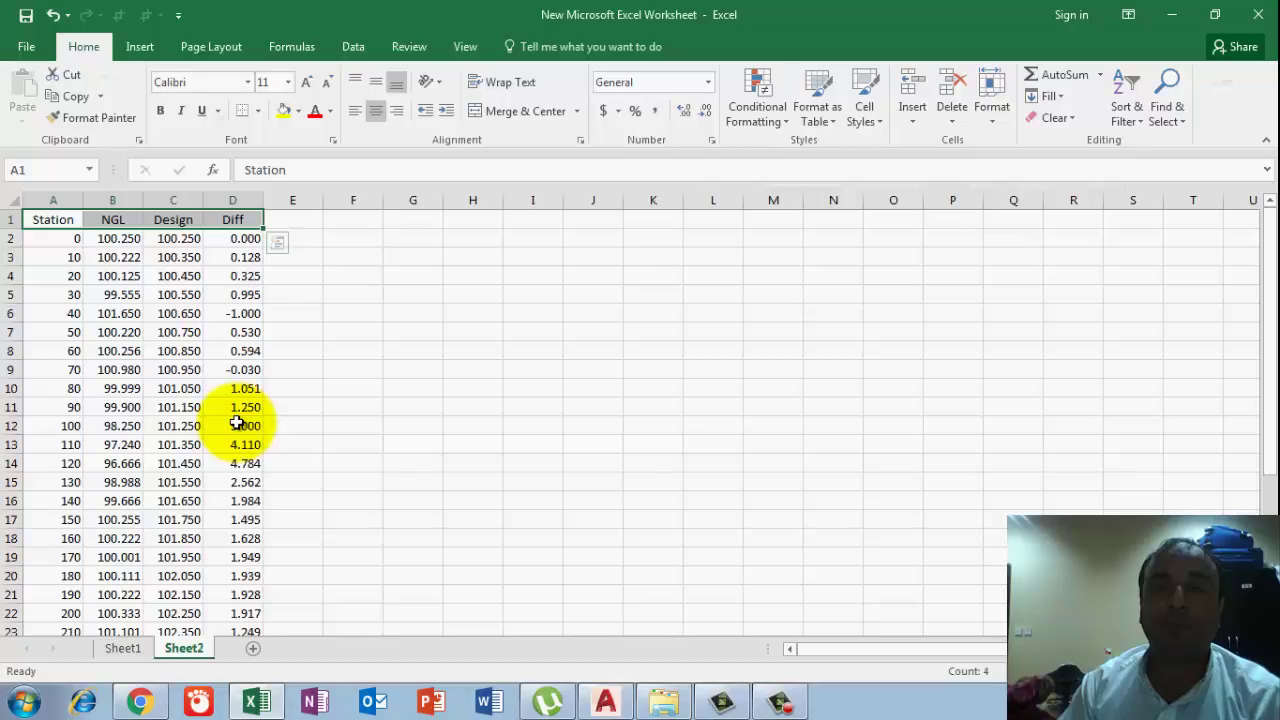
{"action": "left_click", "coordinate": [297, 238]}
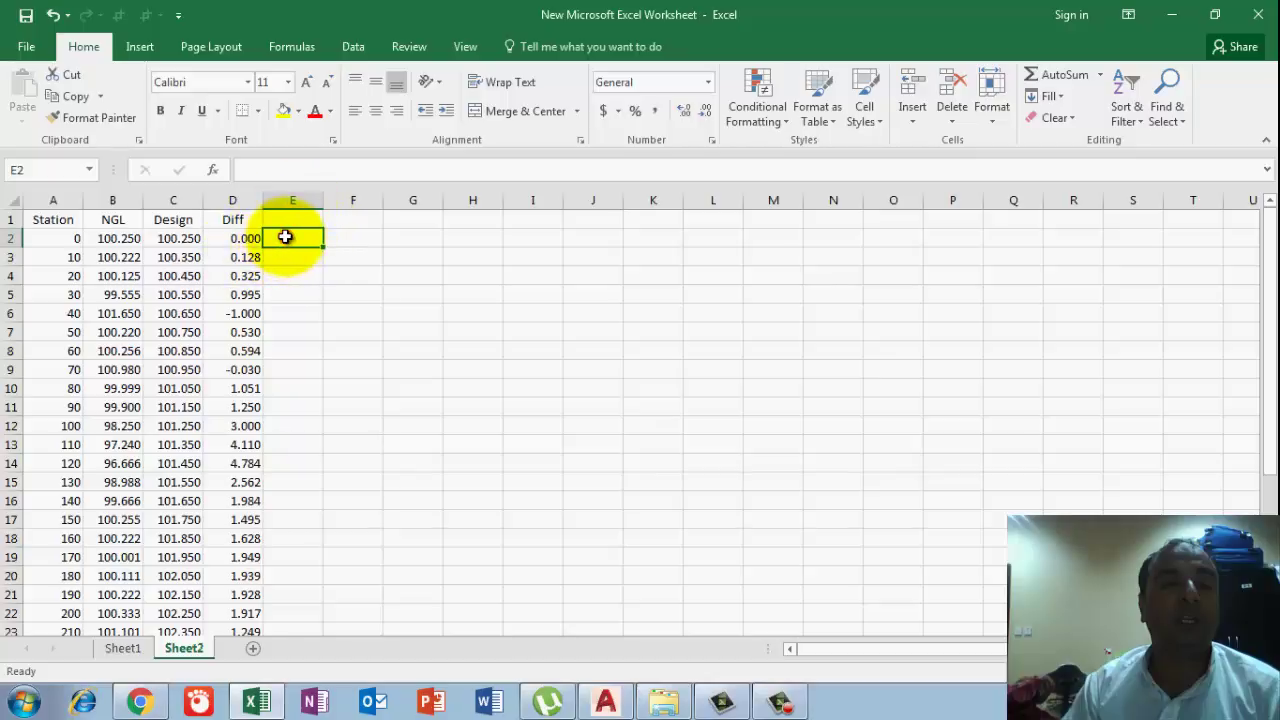
{"action": "type", "text": "="}
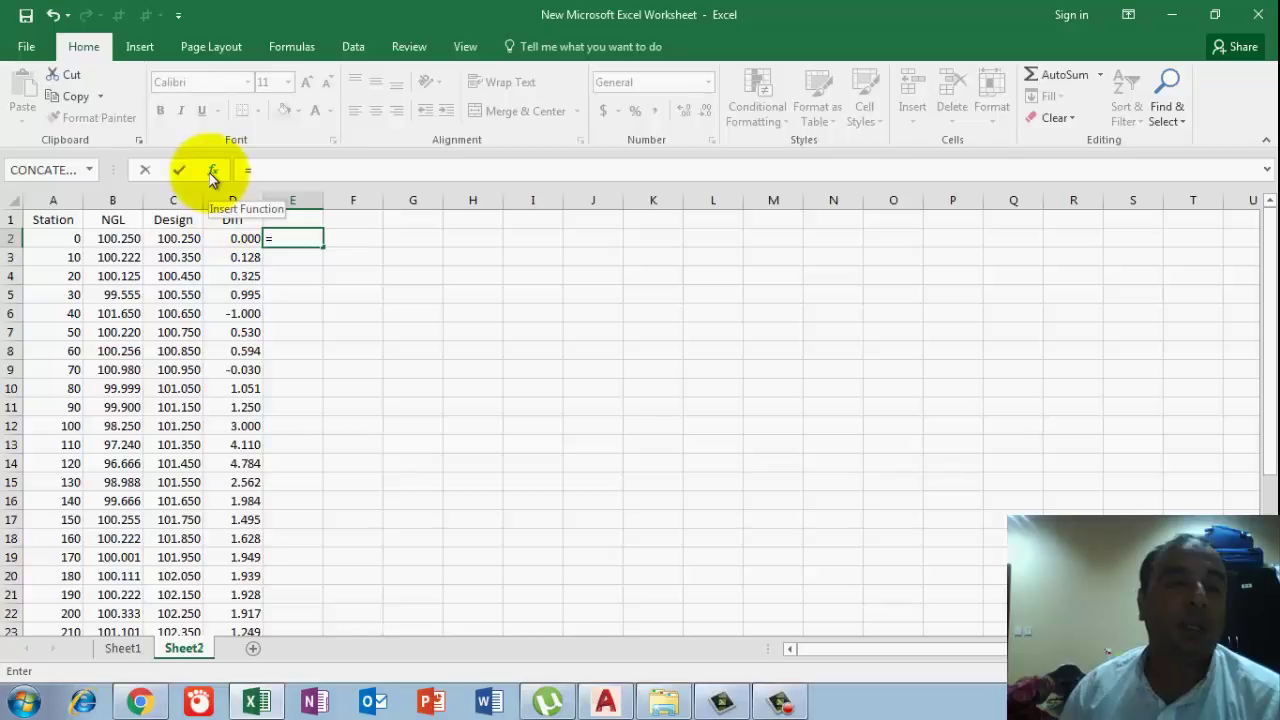
{"action": "left_click", "coordinate": [291, 47]}
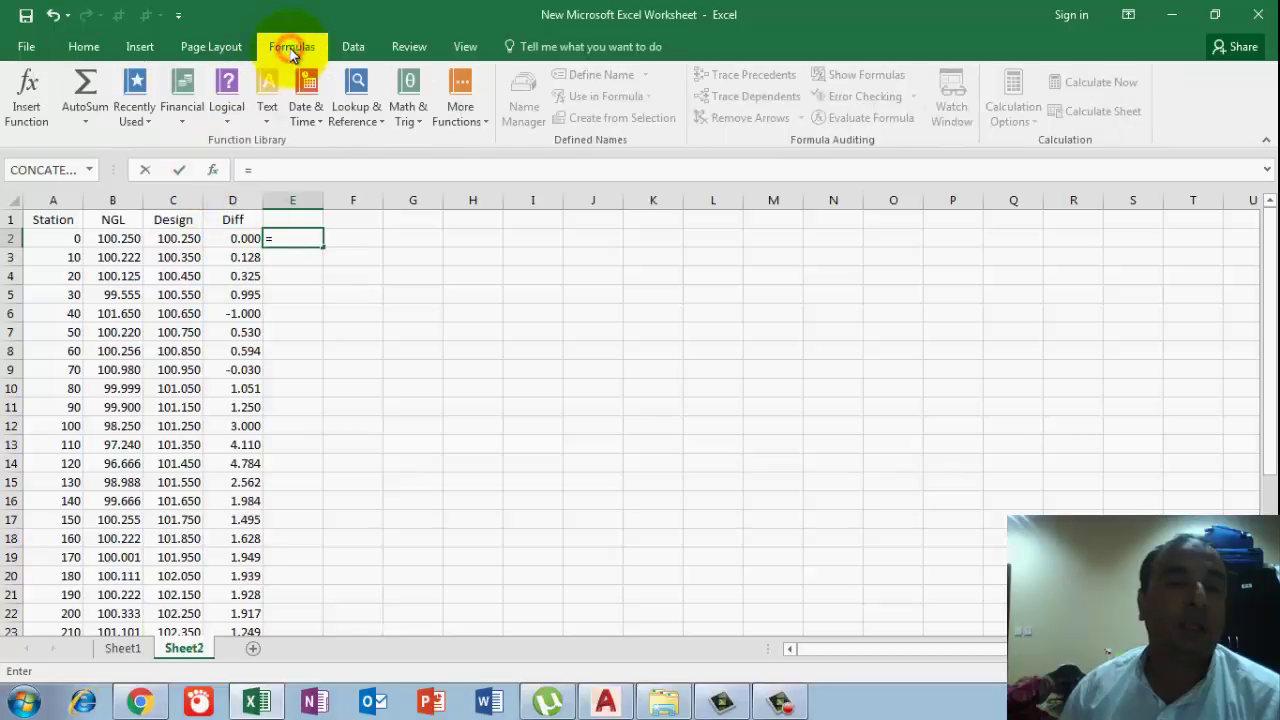
{"action": "left_click", "coordinate": [36, 106]}
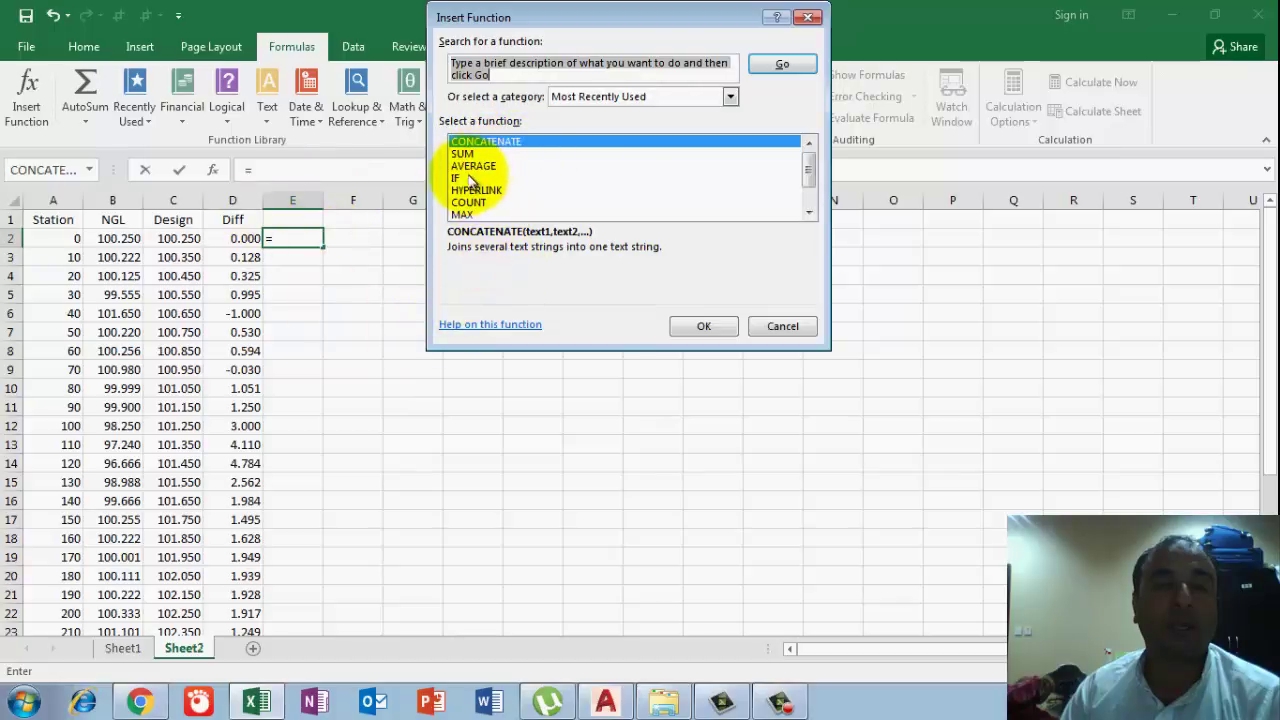
{"action": "left_click", "coordinate": [730, 96]}
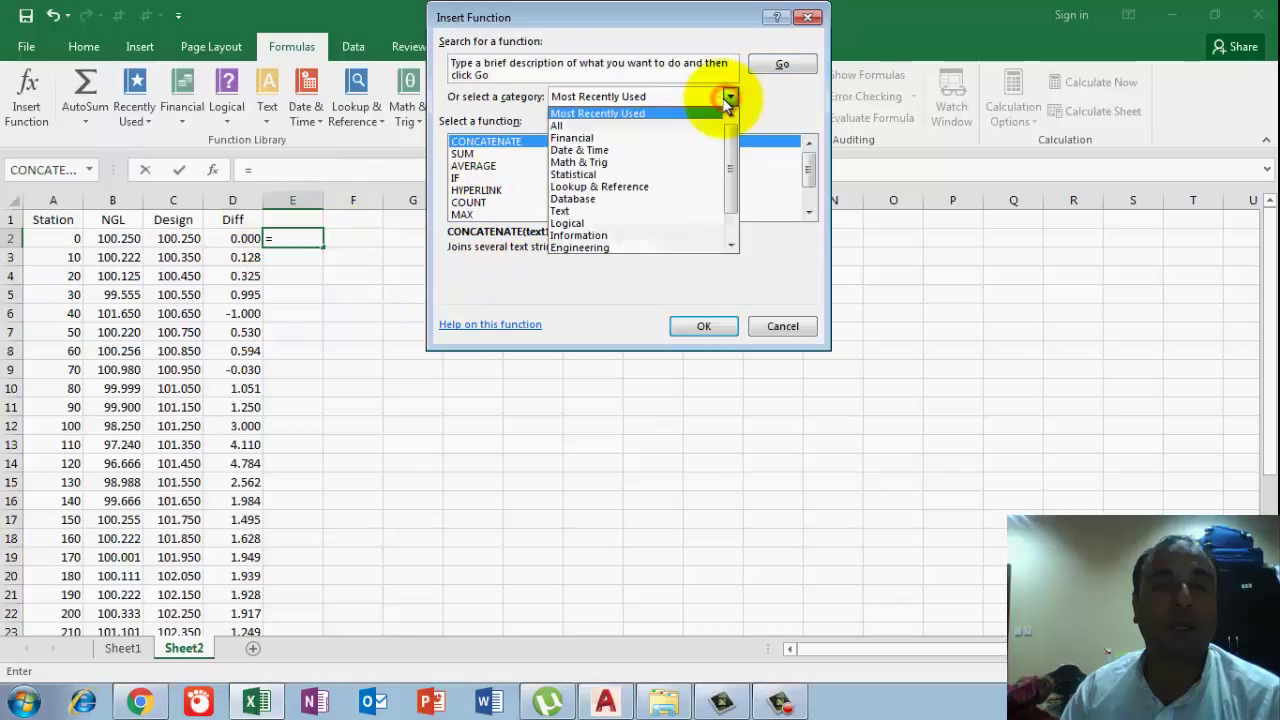
{"action": "left_click", "coordinate": [634, 118]}
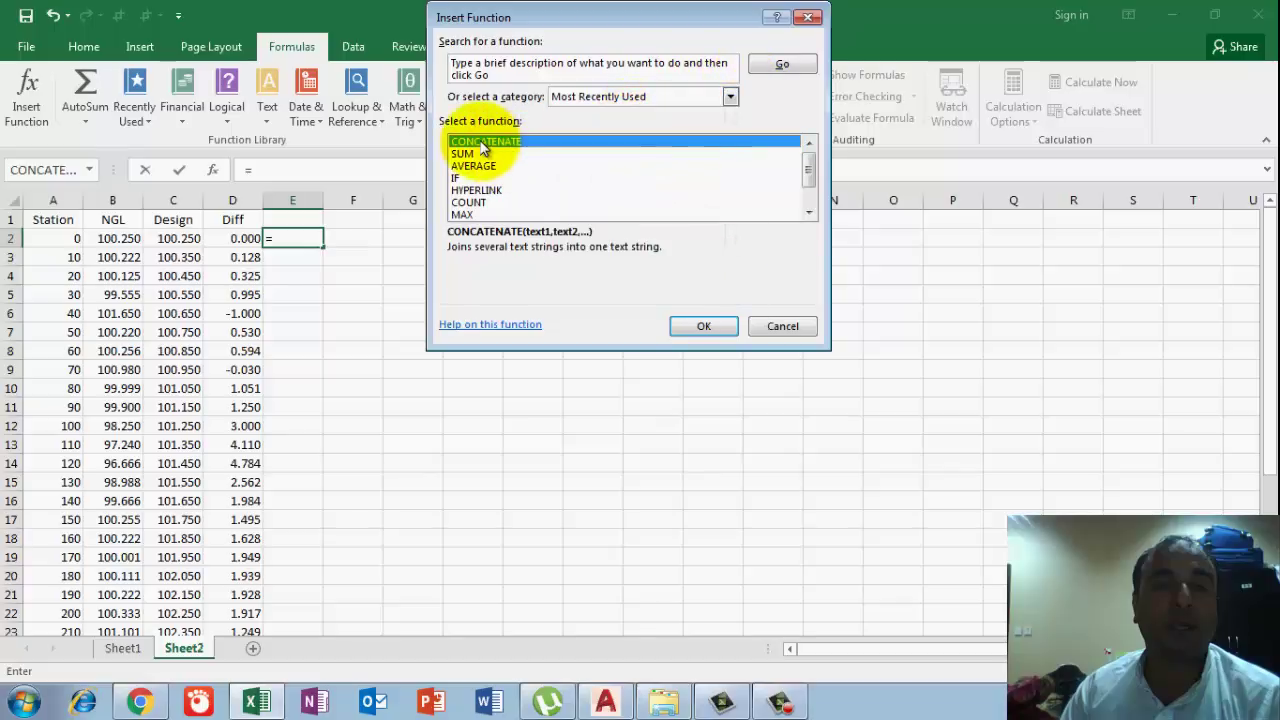
{"action": "left_click", "coordinate": [703, 327]}
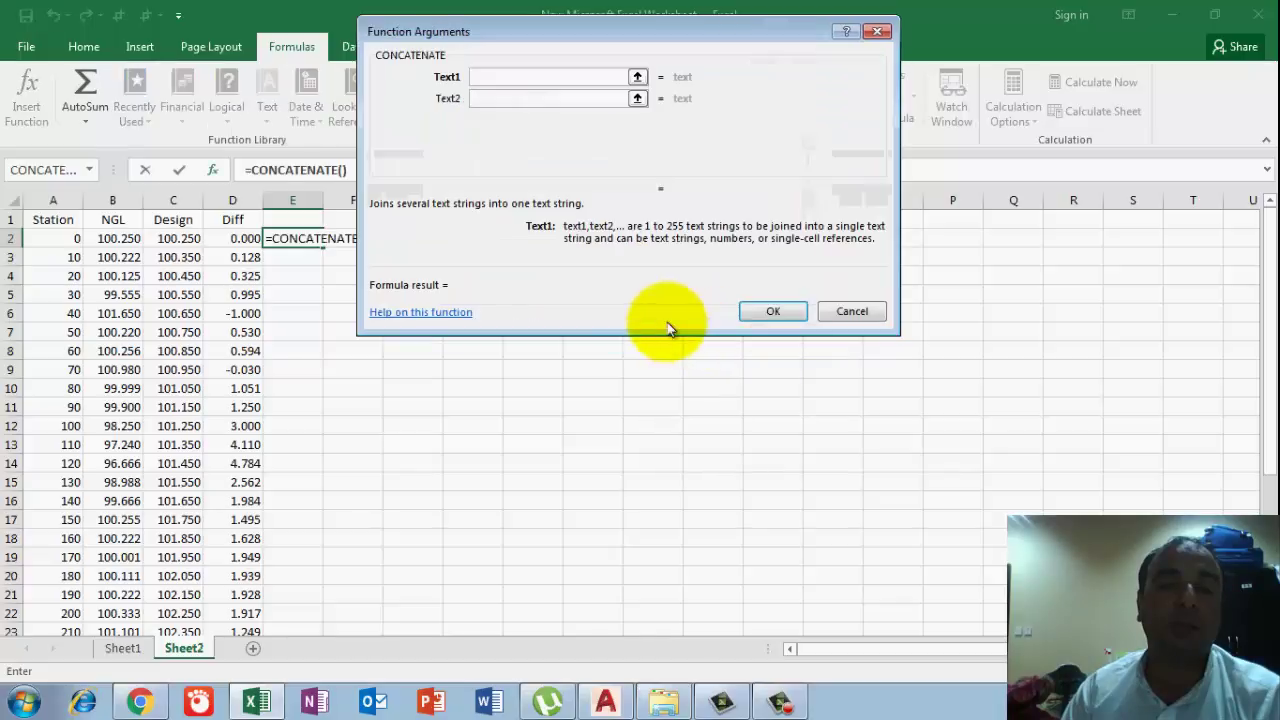
{"action": "left_click_drag", "start_coordinate": [573, 50], "coordinate": [627, 148]}
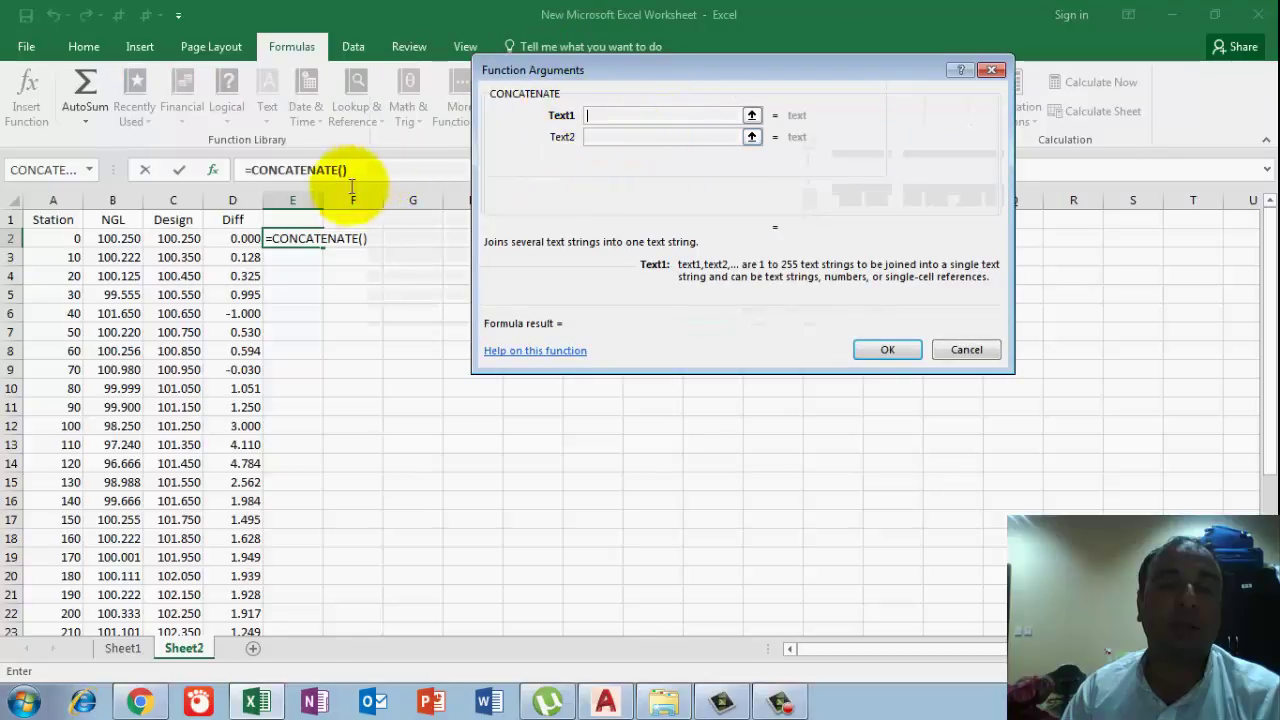
Step: Set the CONCATENATE arguments to A2, a comma and B2, and confirm the formula
{"action": "left_click", "coordinate": [65, 238]}
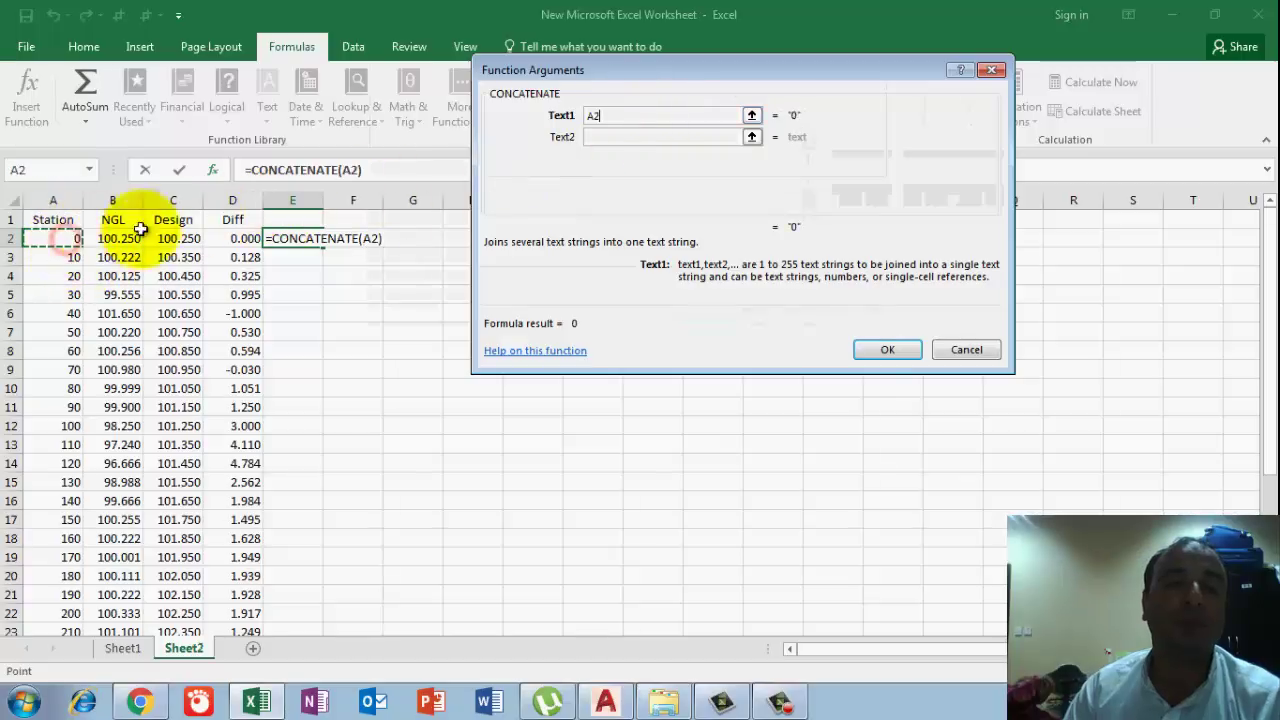
{"action": "left_click", "coordinate": [594, 136]}
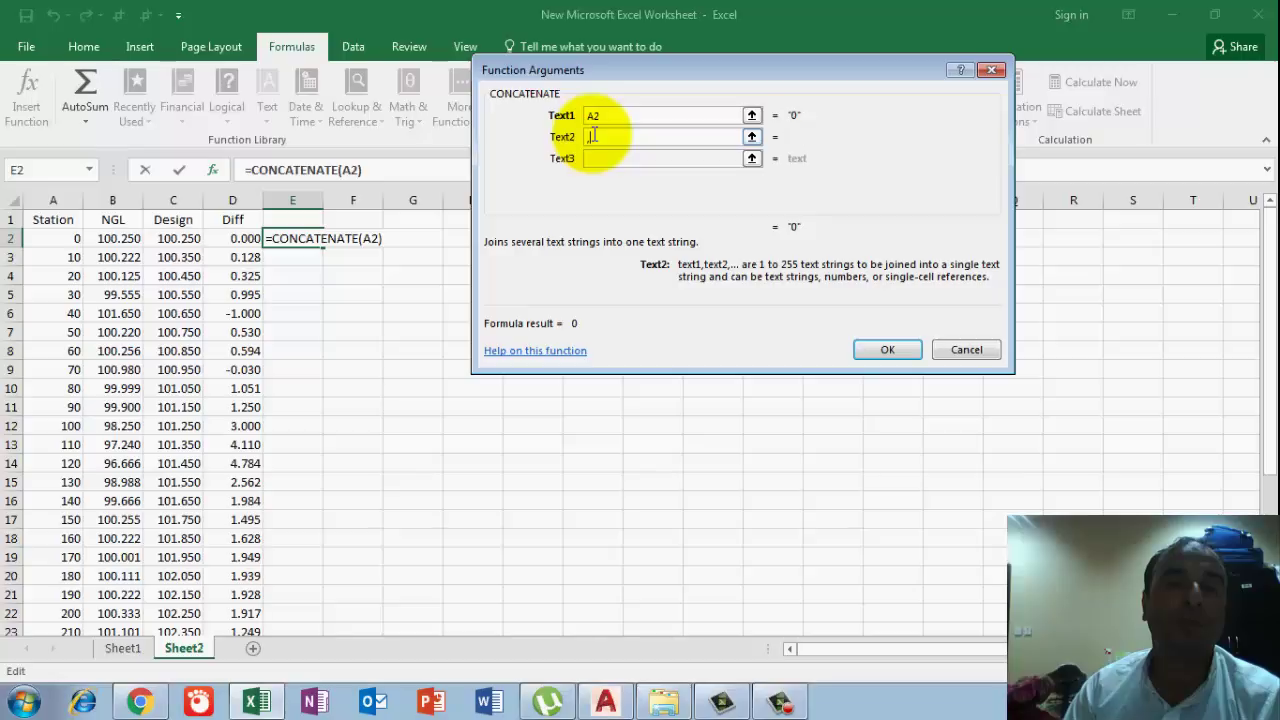
{"action": "type", "text": ","}
{"action": "key", "text": "Tab"}
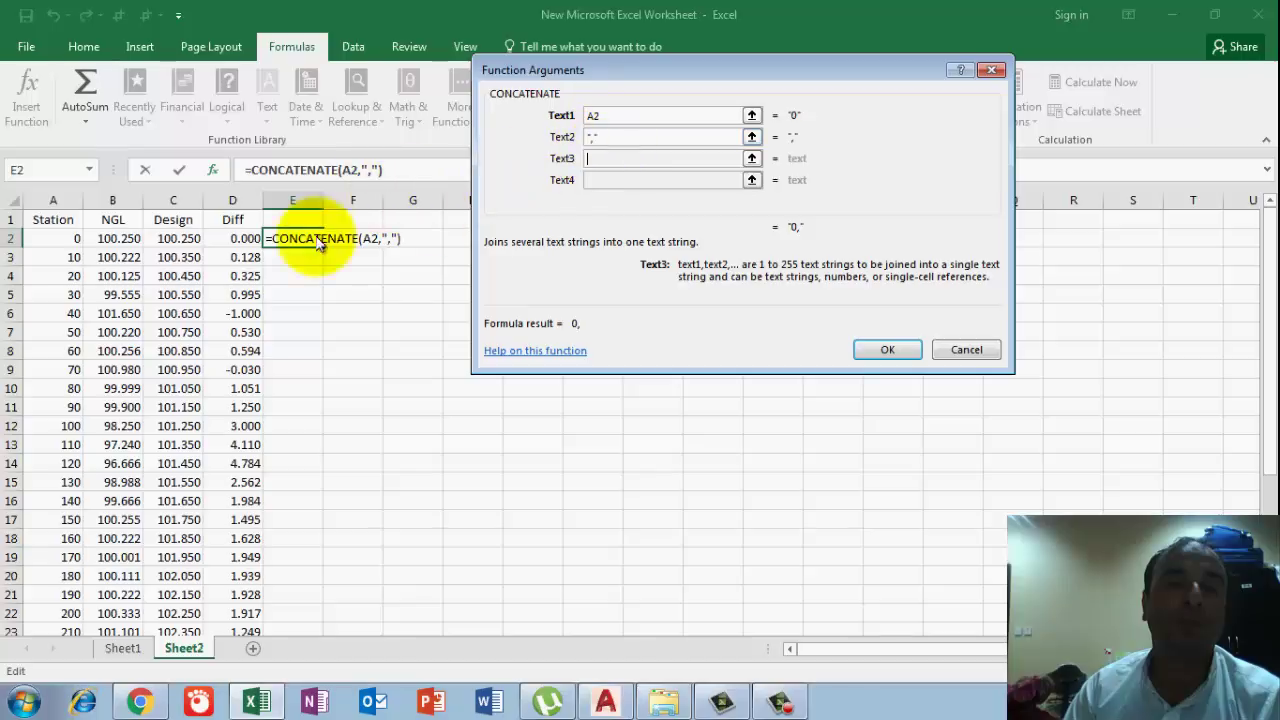
{"action": "left_click", "coordinate": [119, 240]}
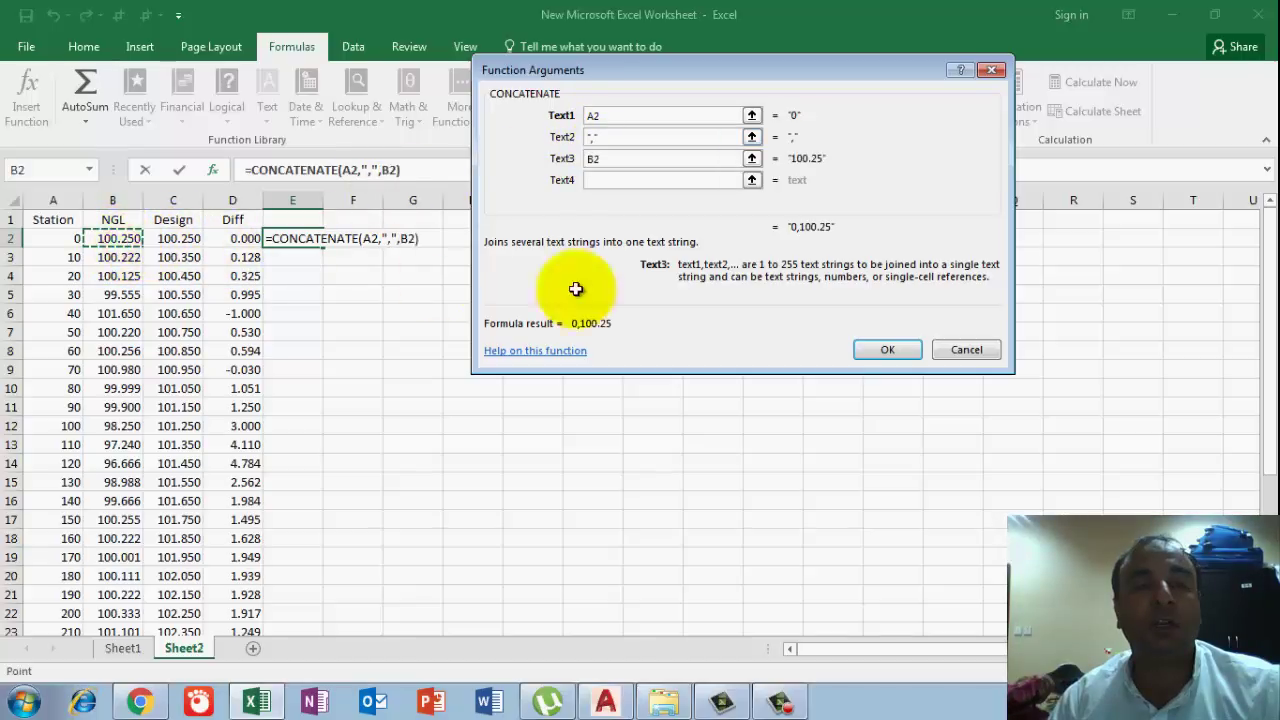
{"action": "left_click", "coordinate": [888, 352]}
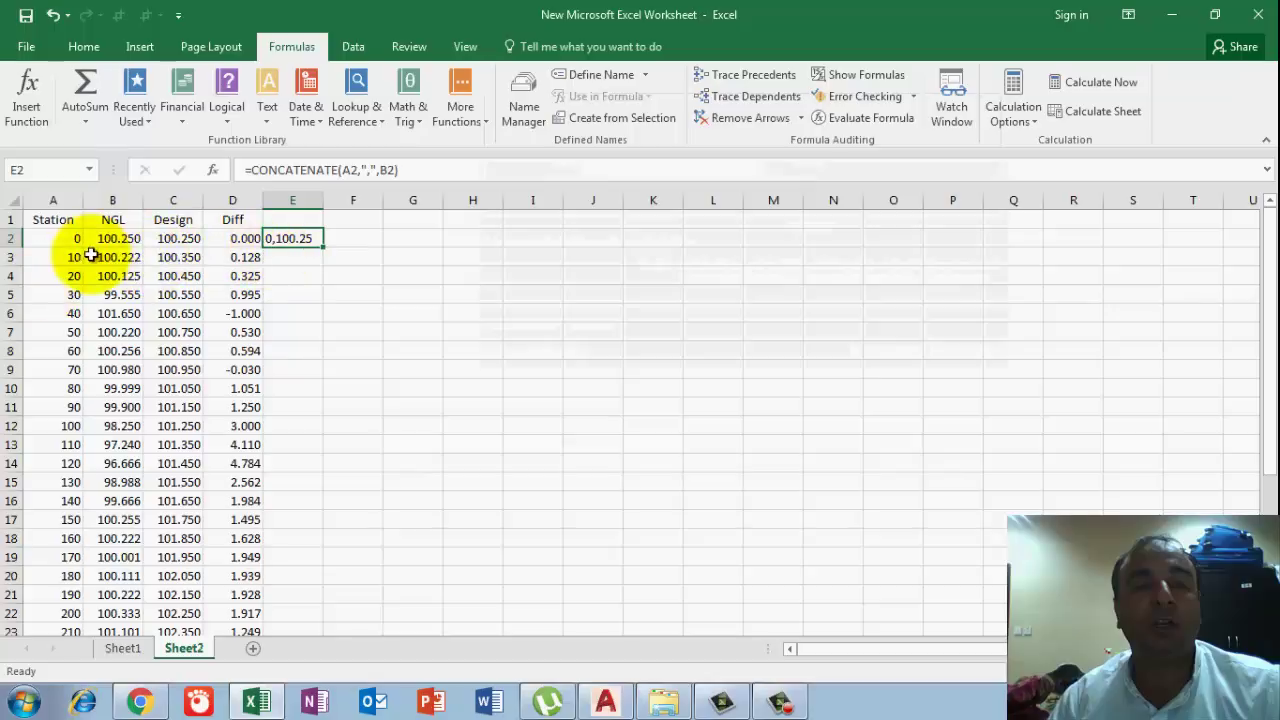
Step: Fill the E2 formula down column E to row 32 and copy the filled cells
{"action": "left_click", "coordinate": [321, 245]}
{"action": "double_click", "coordinate": [321, 245]}
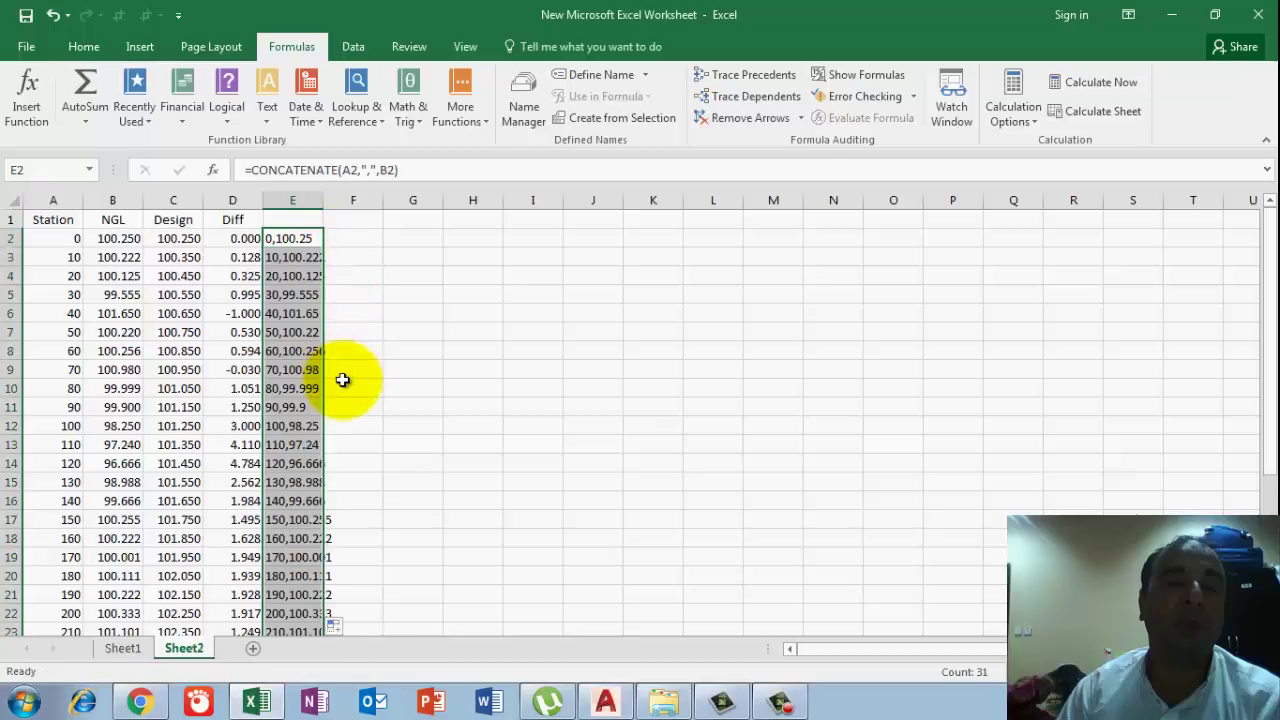
{"action": "scroll", "coordinate": [338, 381], "scroll_direction": "down", "scroll_amount": 4}
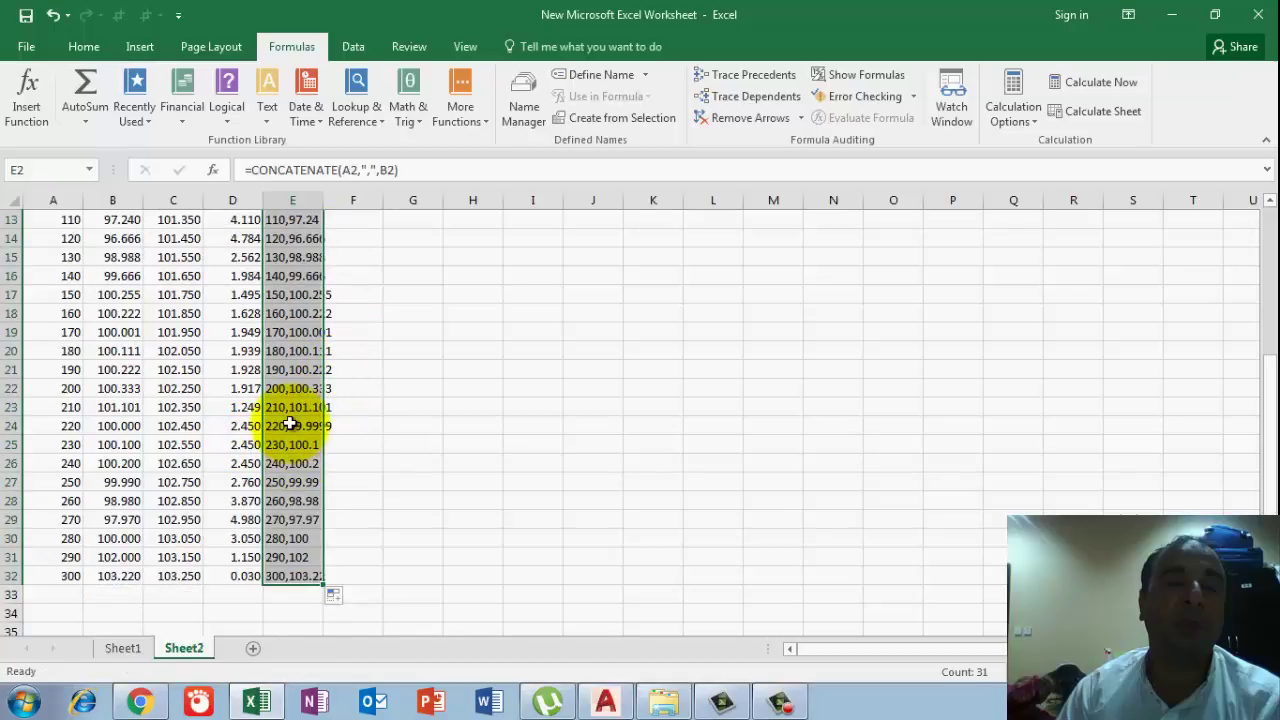
{"action": "scroll", "coordinate": [247, 333], "scroll_direction": "up", "scroll_amount": 4}
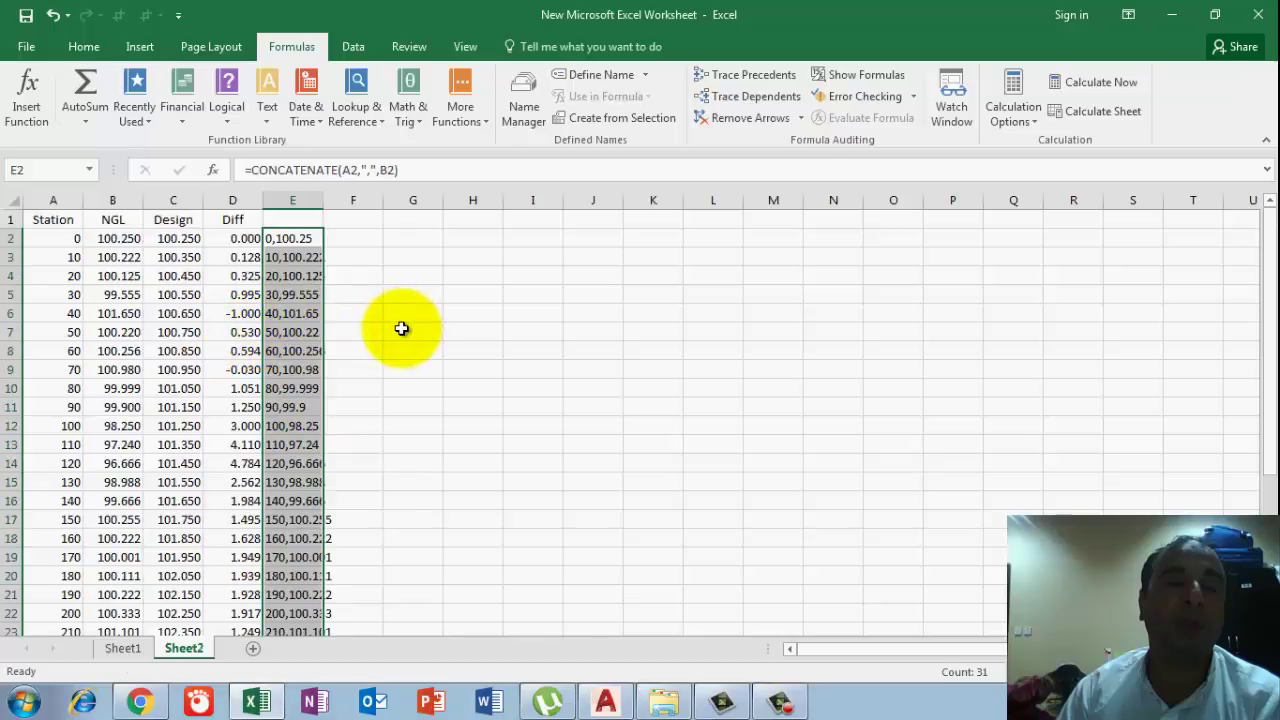
{"action": "key", "text": "ctrl+c"}
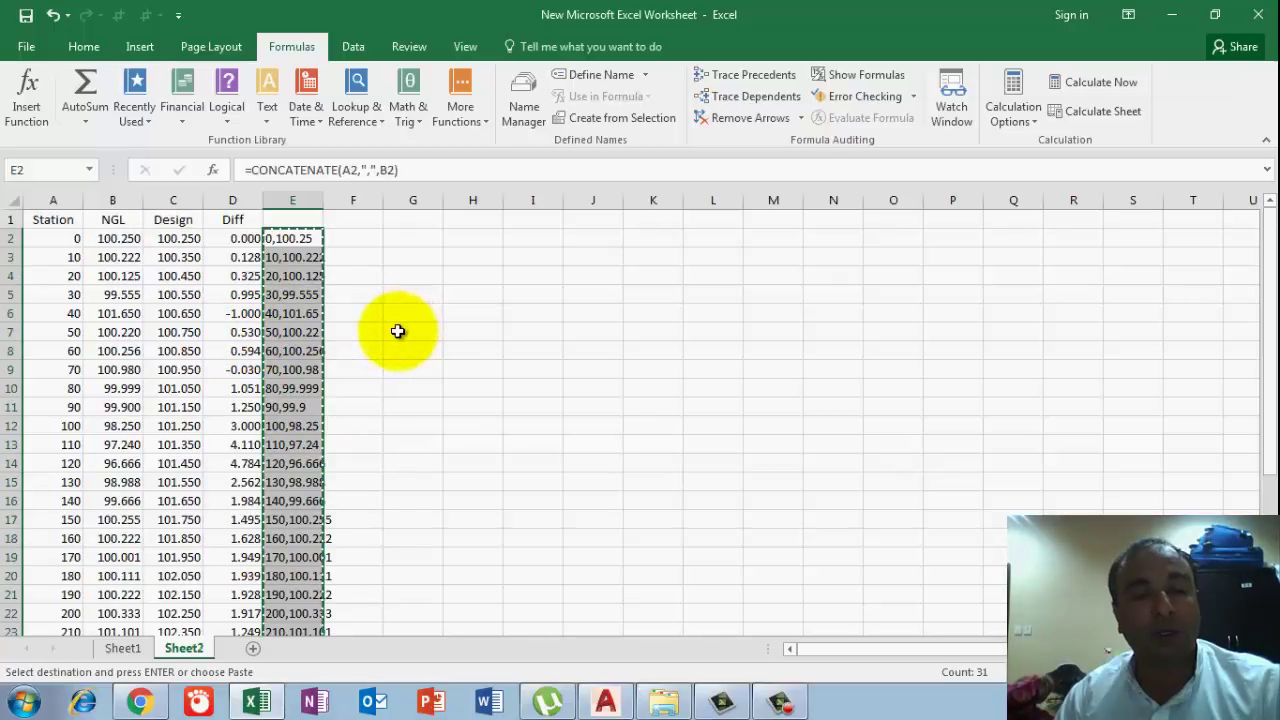
Step: Switch to AutoCAD and open the Load/Unload Applications dialog with the AP command, showing the LISP files in the Lisp folder
{"action": "left_click", "coordinate": [607, 700]}
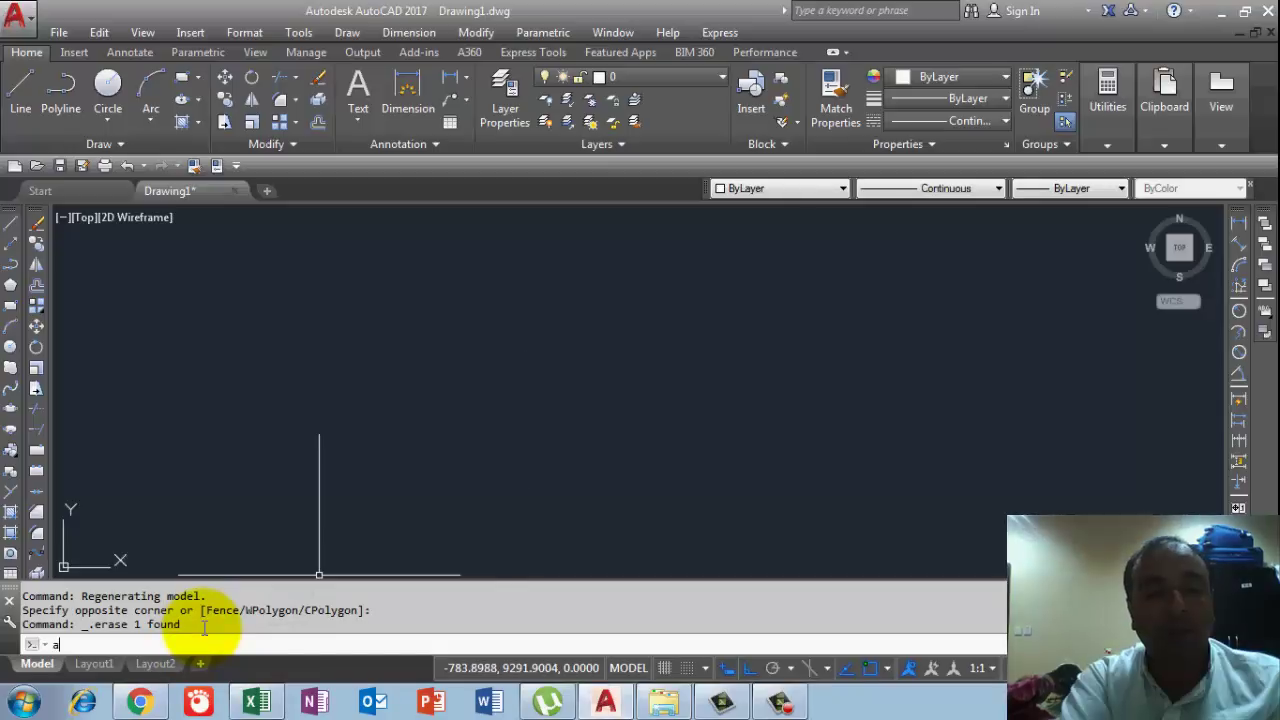
{"action": "type", "text": "AP"}
{"action": "key", "text": "Return"}
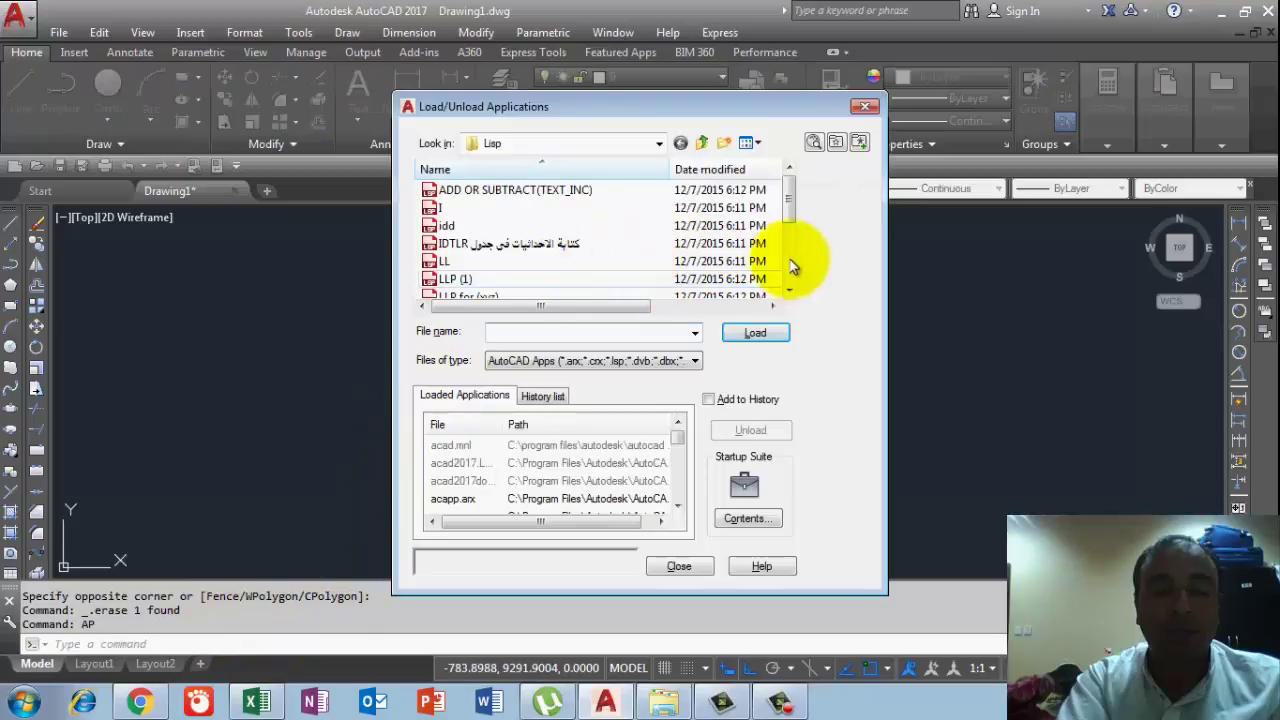
{"action": "scroll", "coordinate": [793, 243], "scroll_direction": "down", "scroll_amount": 2}
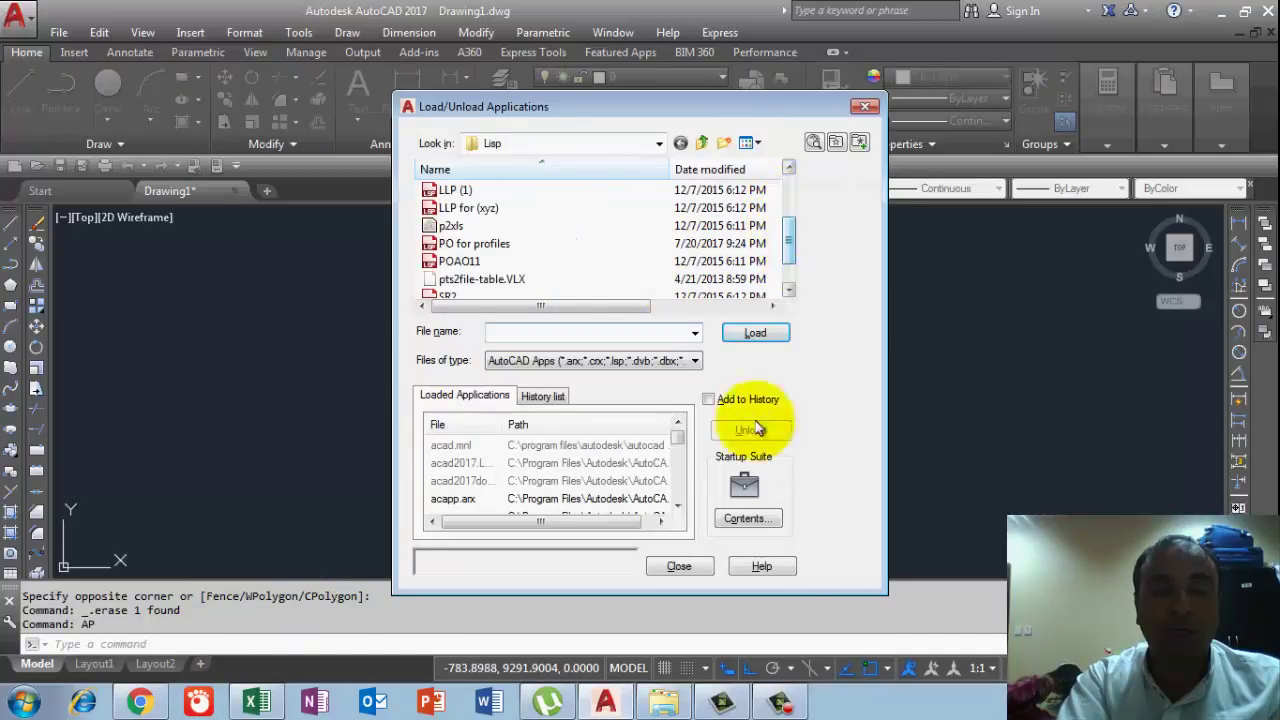
Step: Examine the Startup Suite contents and the LISP files available for adding, without adding any
{"action": "left_click", "coordinate": [748, 519]}
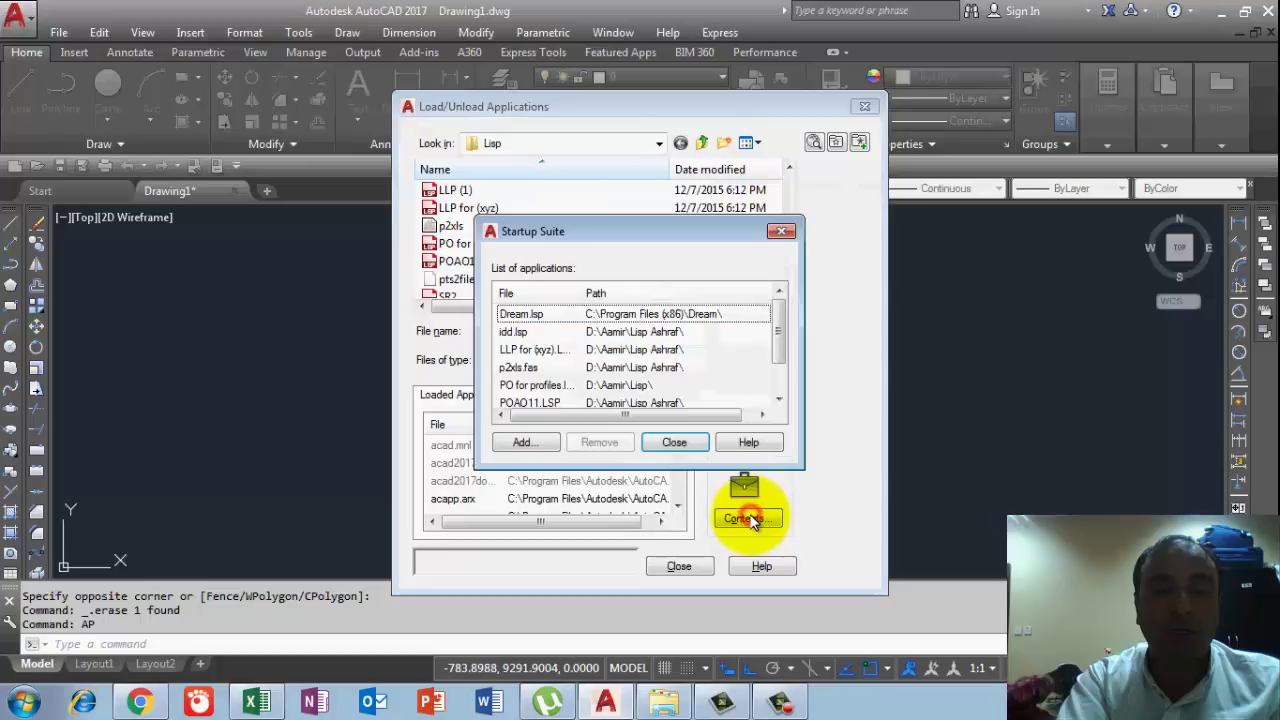
{"action": "left_click", "coordinate": [522, 443]}
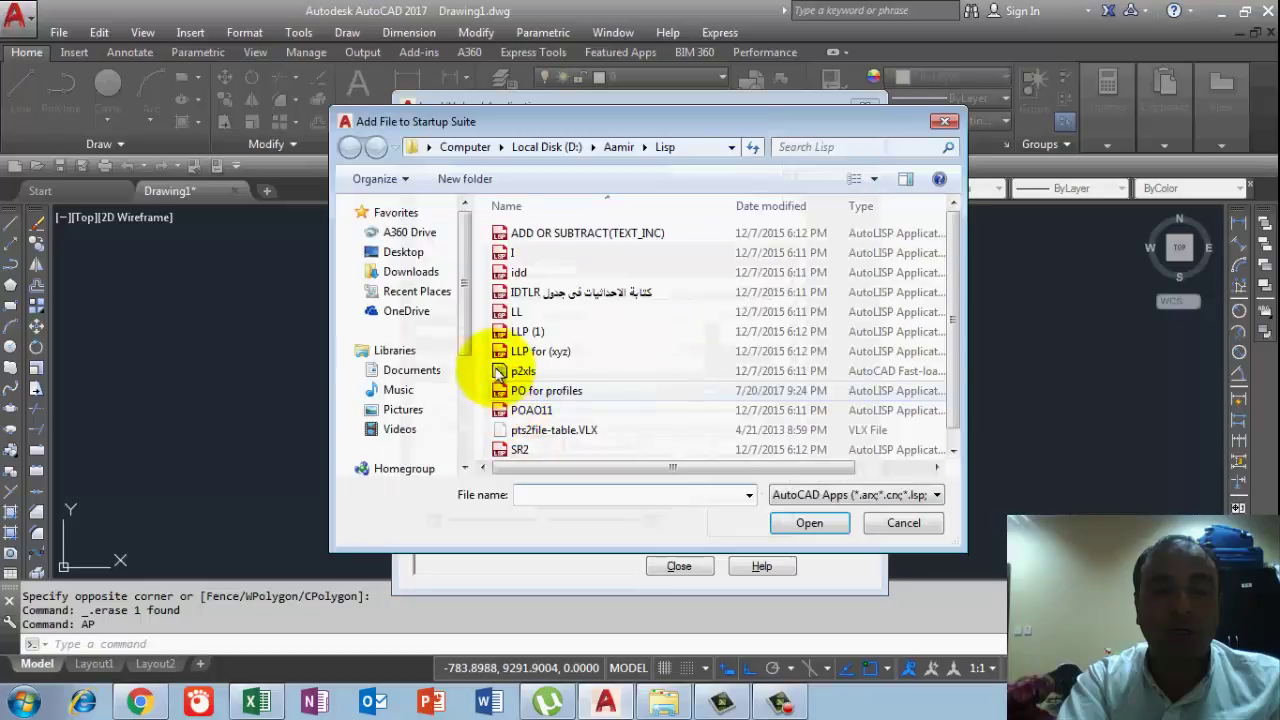
{"action": "left_click", "coordinate": [941, 124]}
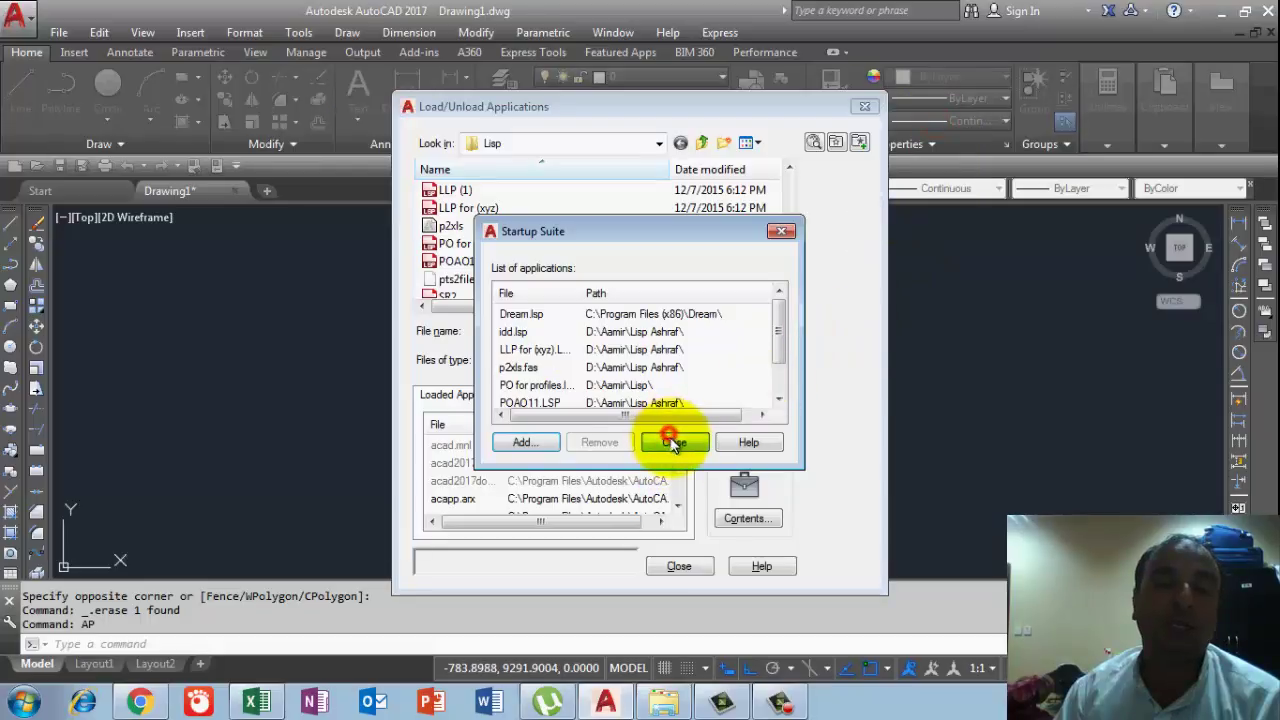
Step: Load the PO for profiles routine from the Lisp folder and close the Load/Unload Applications dialog
{"action": "scroll", "coordinate": [792, 272], "scroll_direction": "up", "scroll_amount": 2}
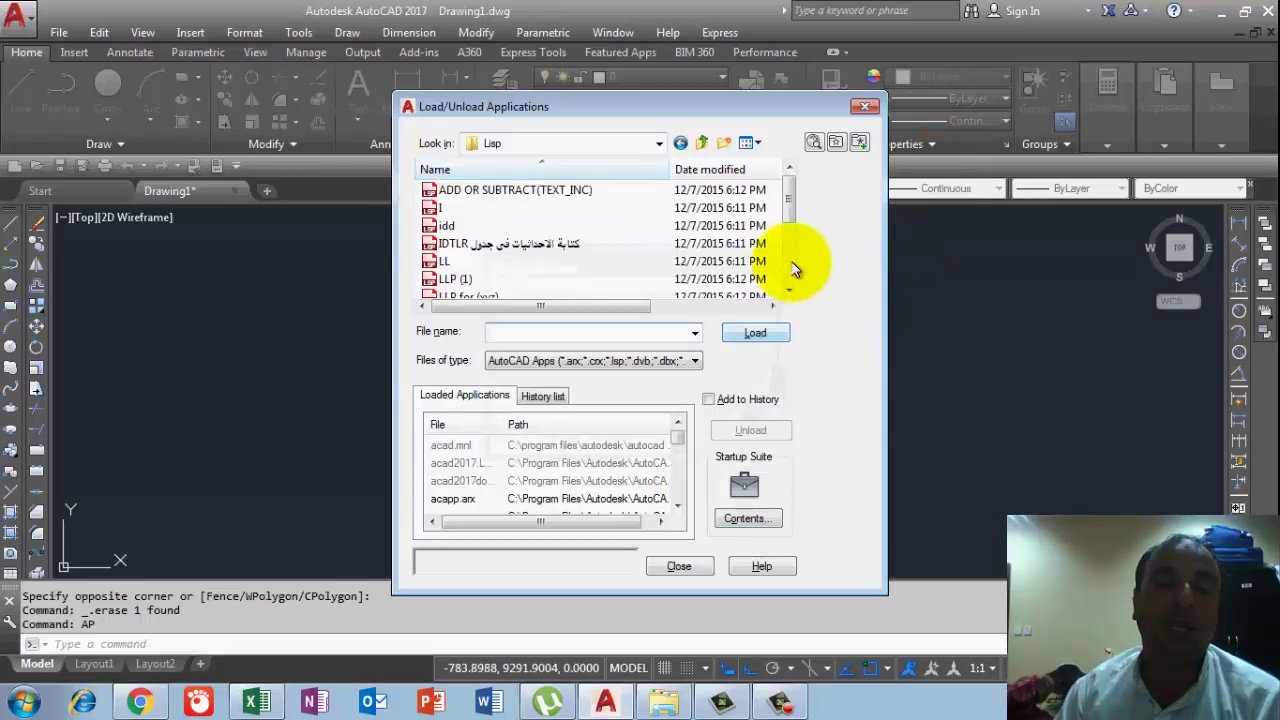
{"action": "scroll", "coordinate": [790, 228], "scroll_direction": "down", "scroll_amount": 1}
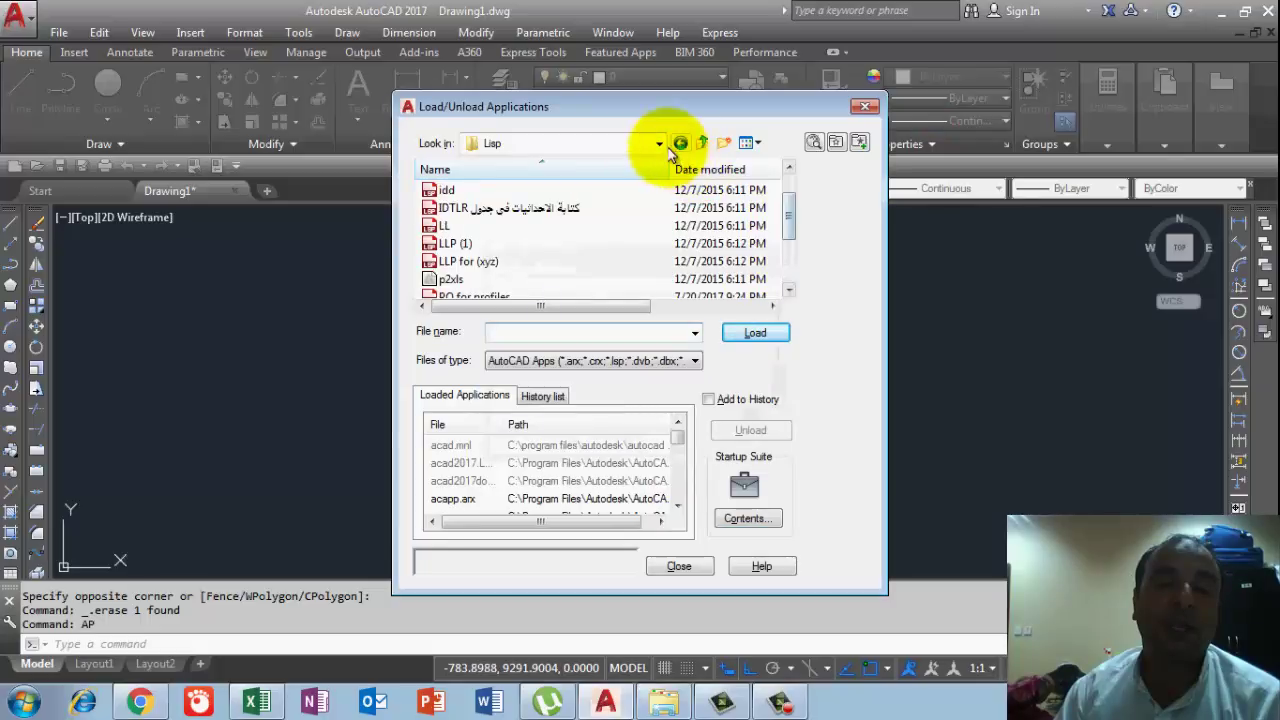
{"action": "left_click", "coordinate": [659, 144]}
{"action": "left_click", "coordinate": [659, 144]}
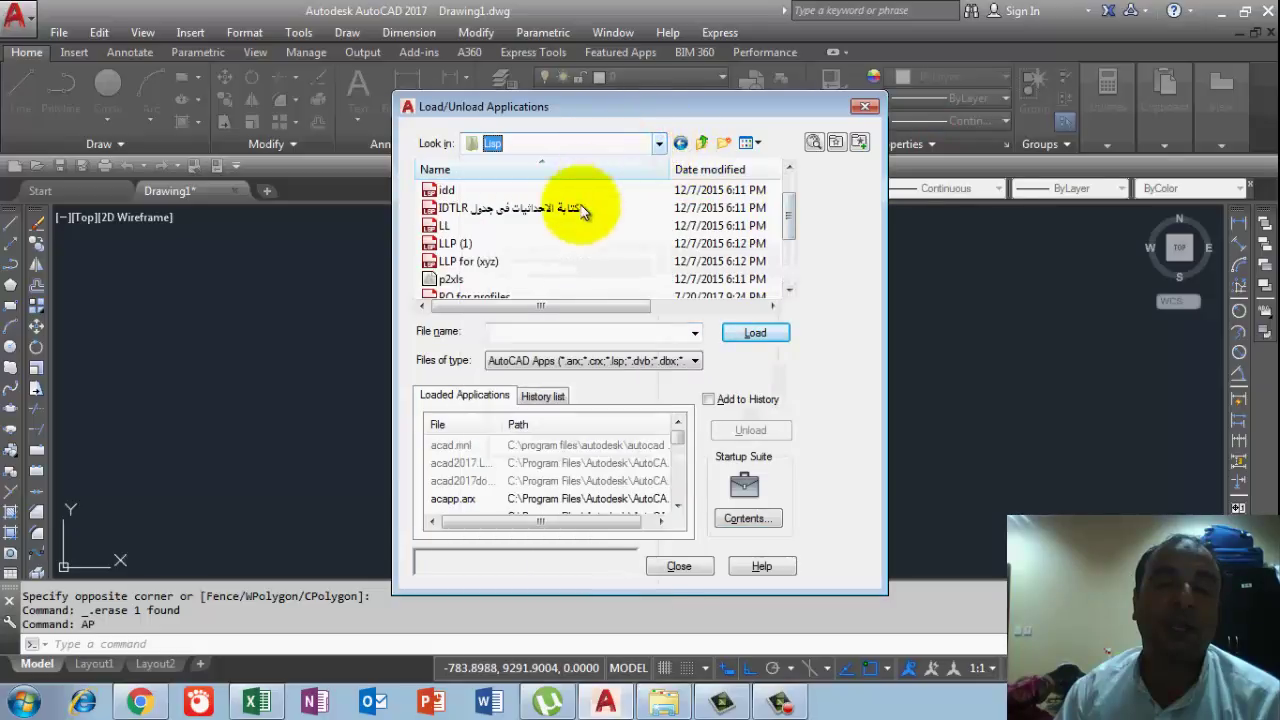
{"action": "left_click_drag", "start_coordinate": [788, 235], "coordinate": [790, 252]}
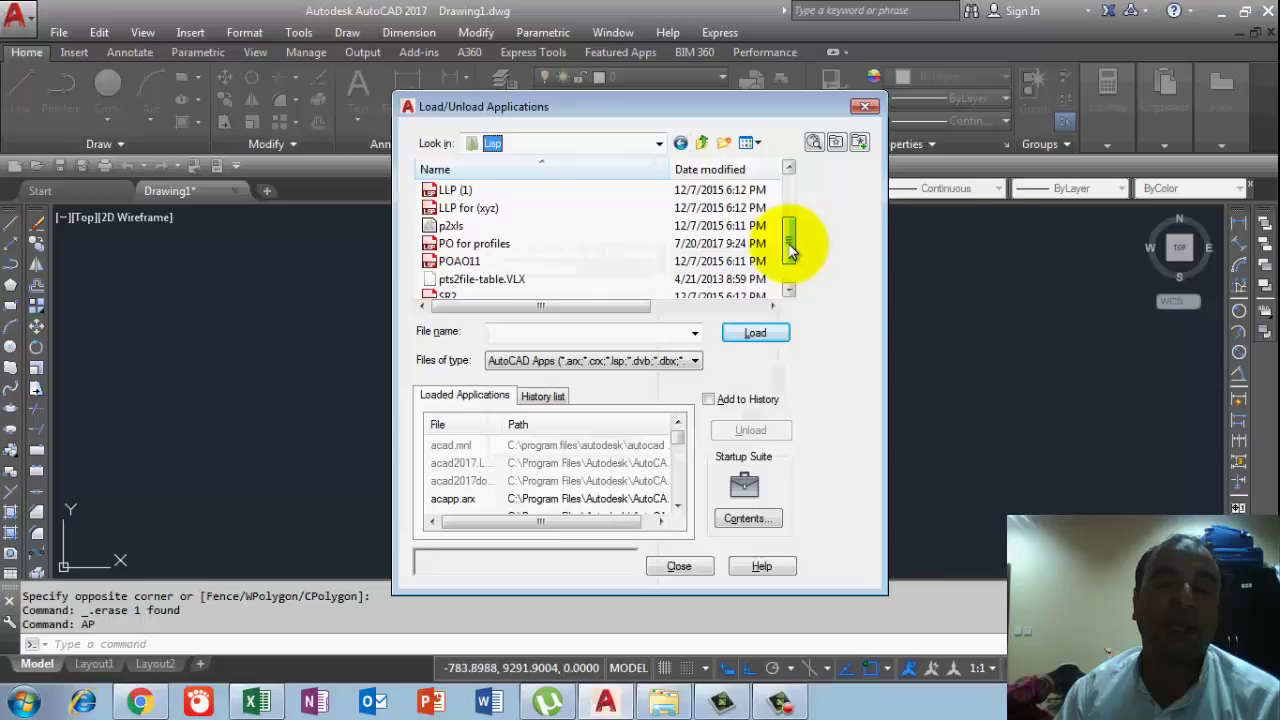
{"action": "left_click", "coordinate": [480, 244]}
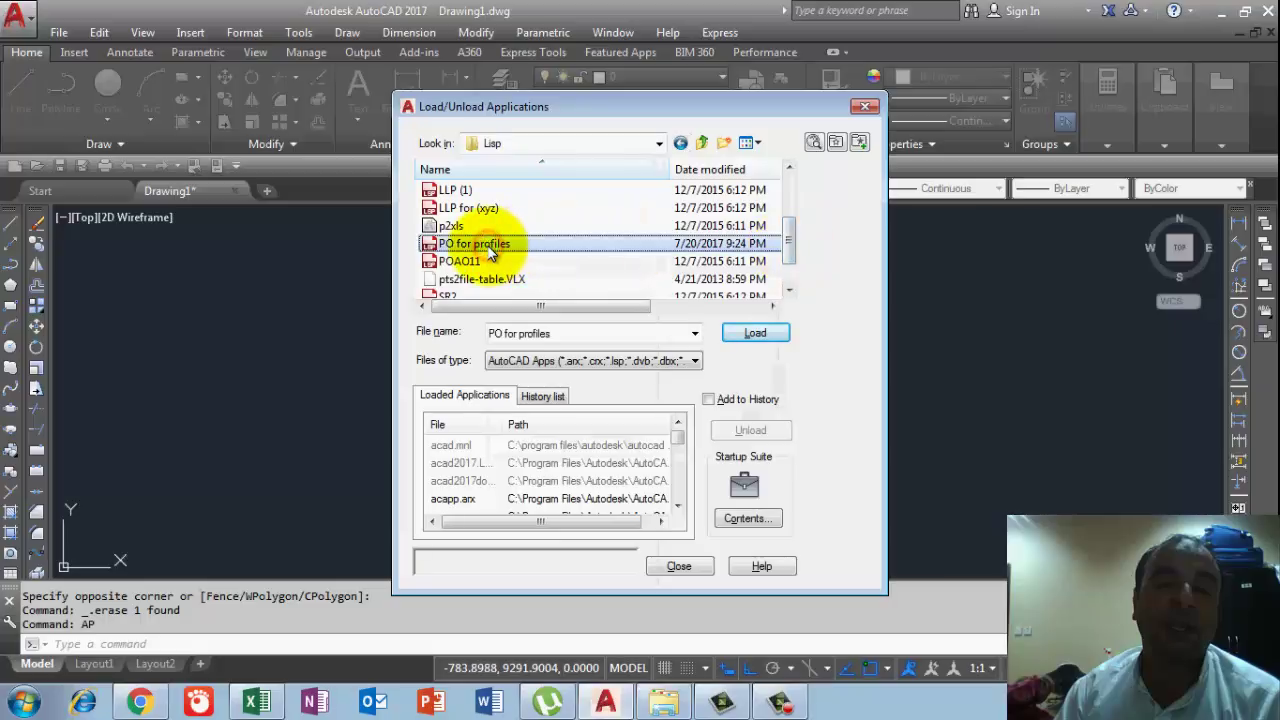
{"action": "left_click", "coordinate": [762, 341]}
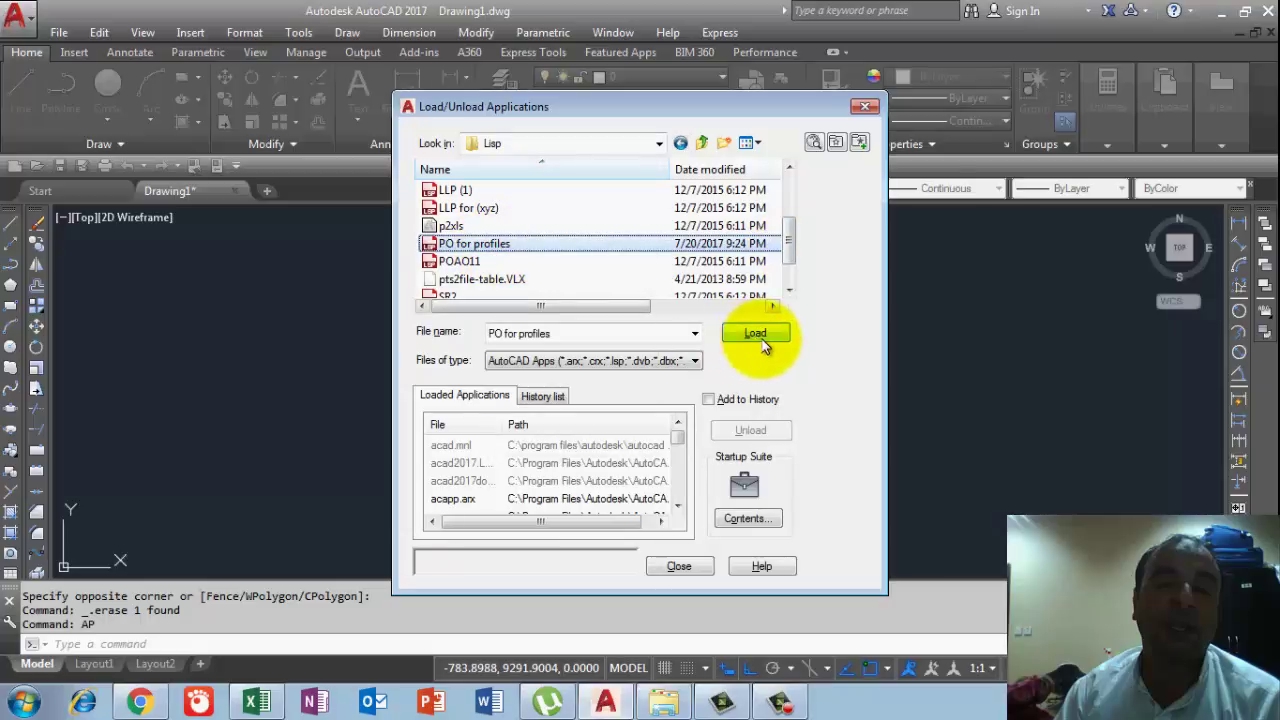
{"action": "left_click", "coordinate": [679, 566]}
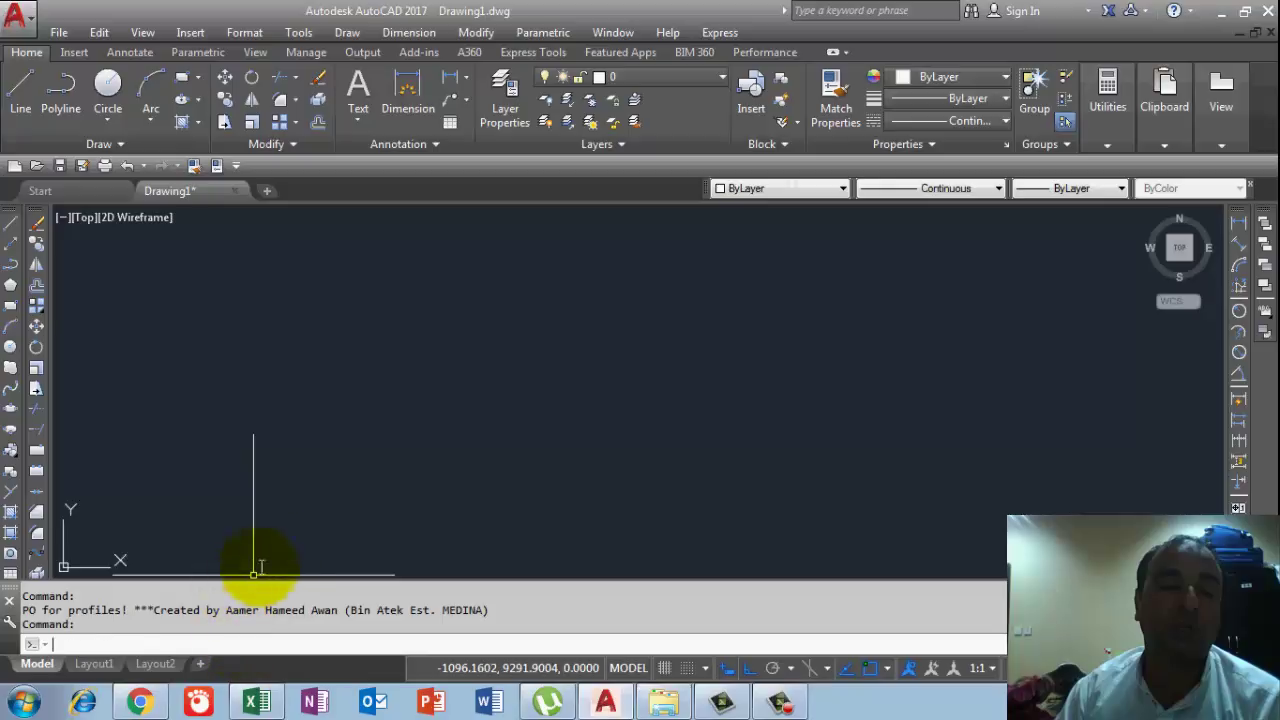
Step: Run the PO command, enter 0,95 as the datum and attach the start-up template
{"action": "type", "text": "P"}
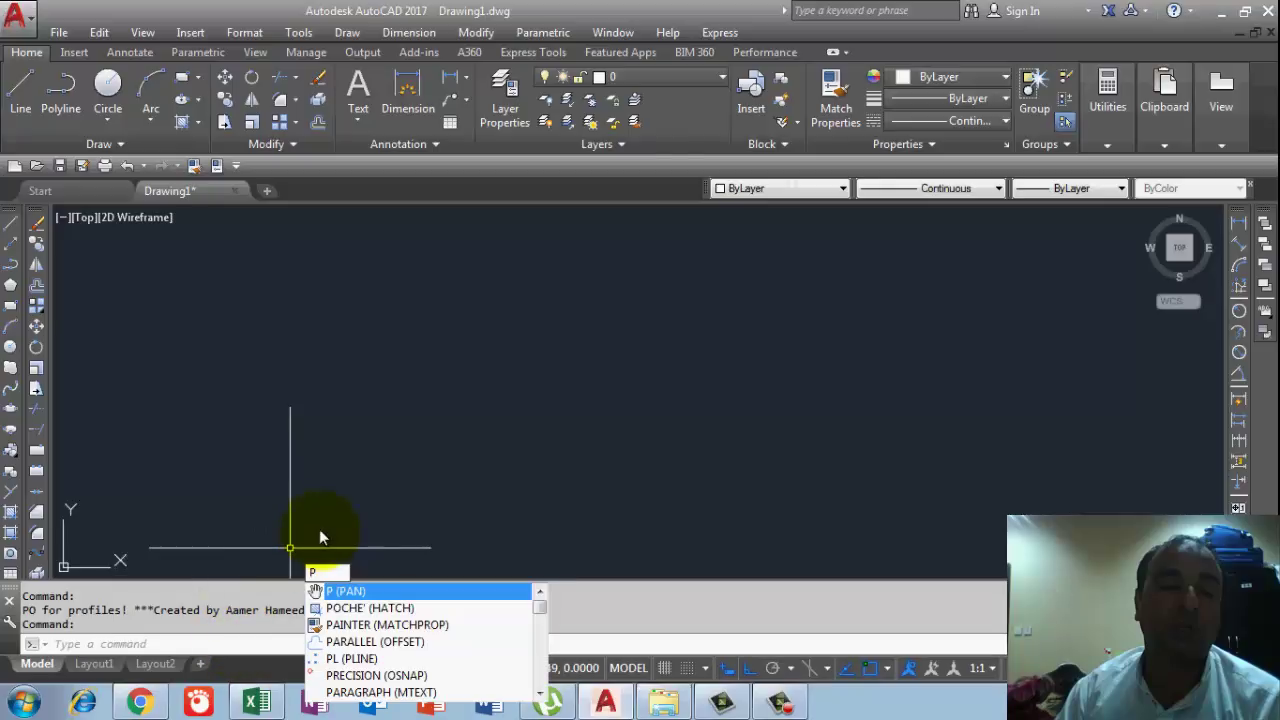
{"action": "type", "text": "O"}
{"action": "key", "text": "Return"}
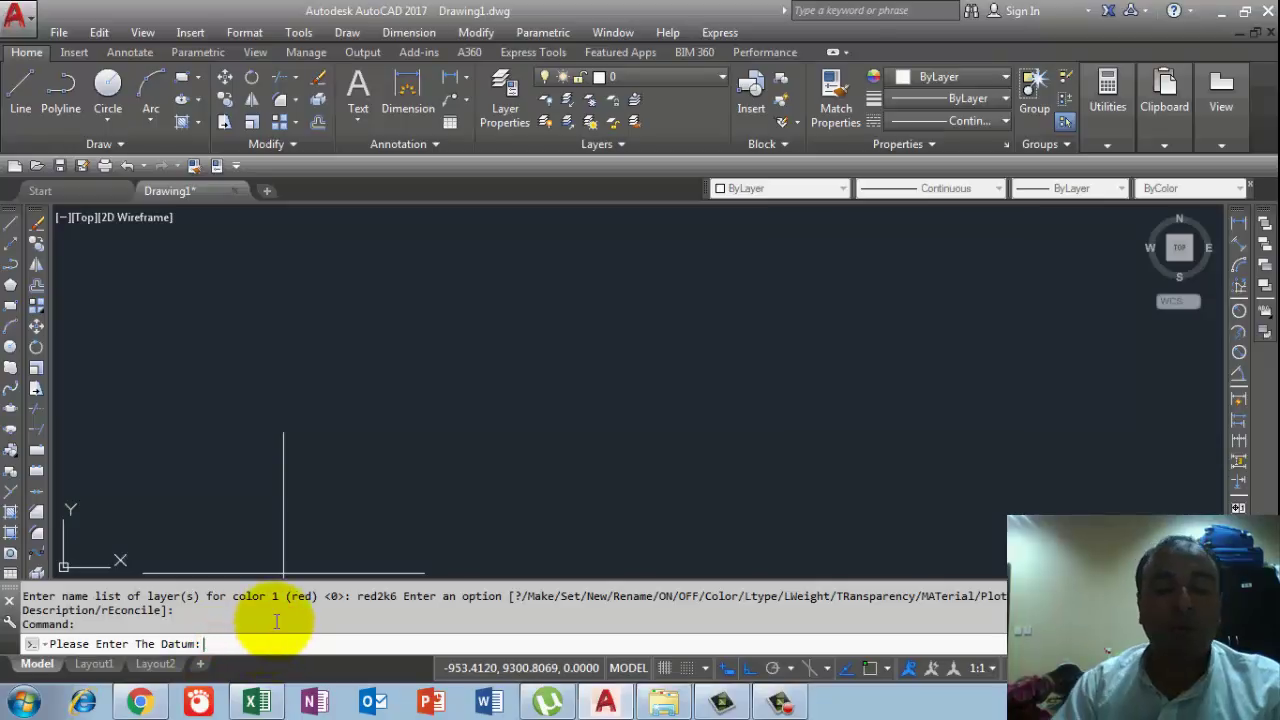
{"action": "left_click", "coordinate": [254, 700]}
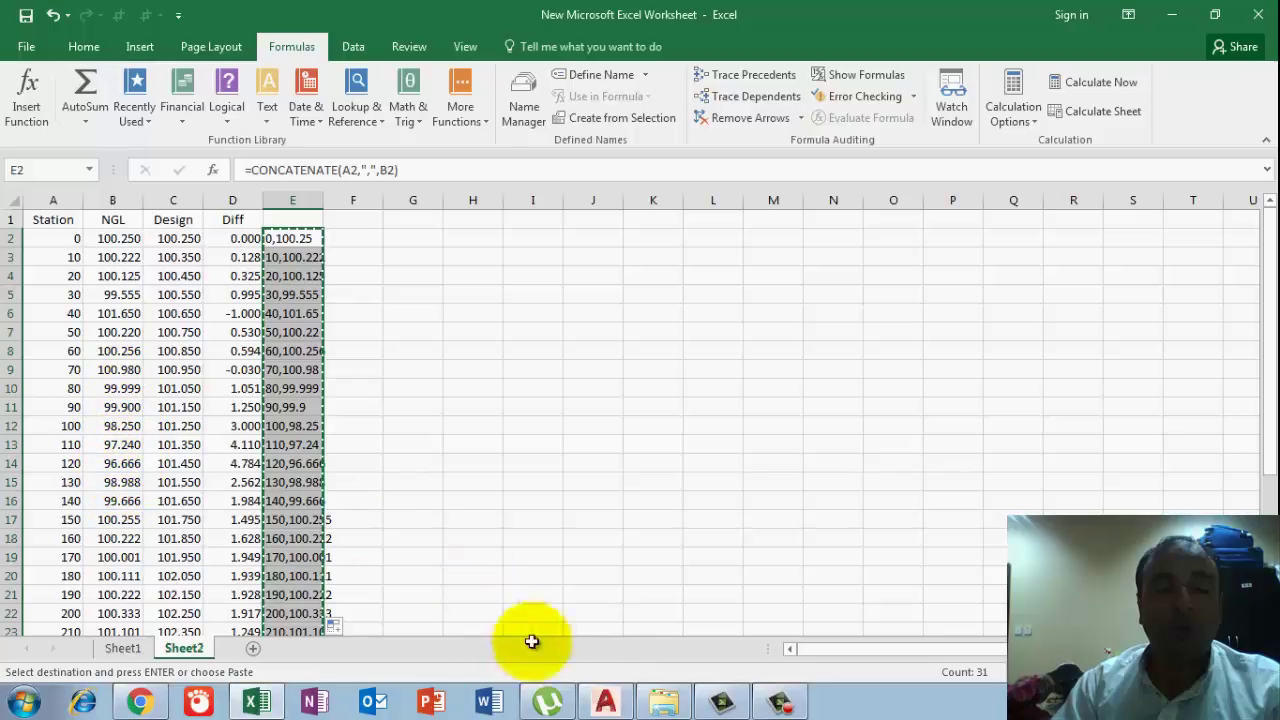
{"action": "left_click", "coordinate": [256, 703]}
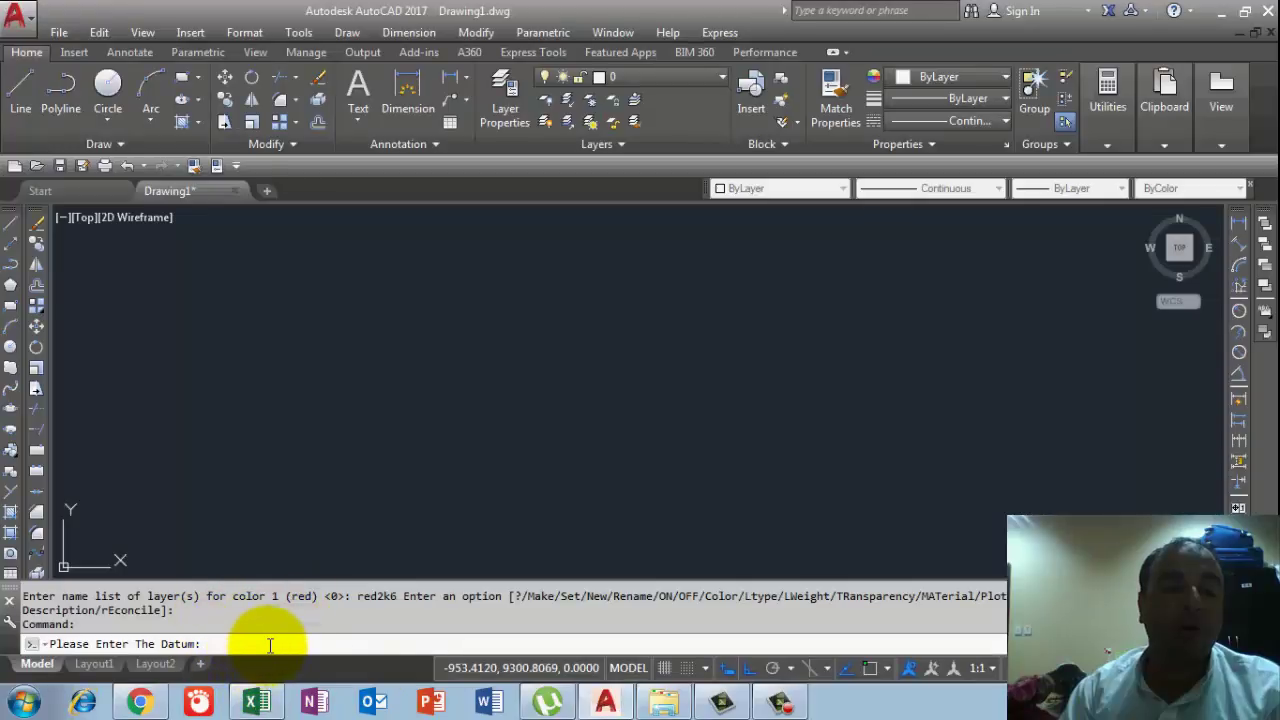
{"action": "type", "text": "0,95"}
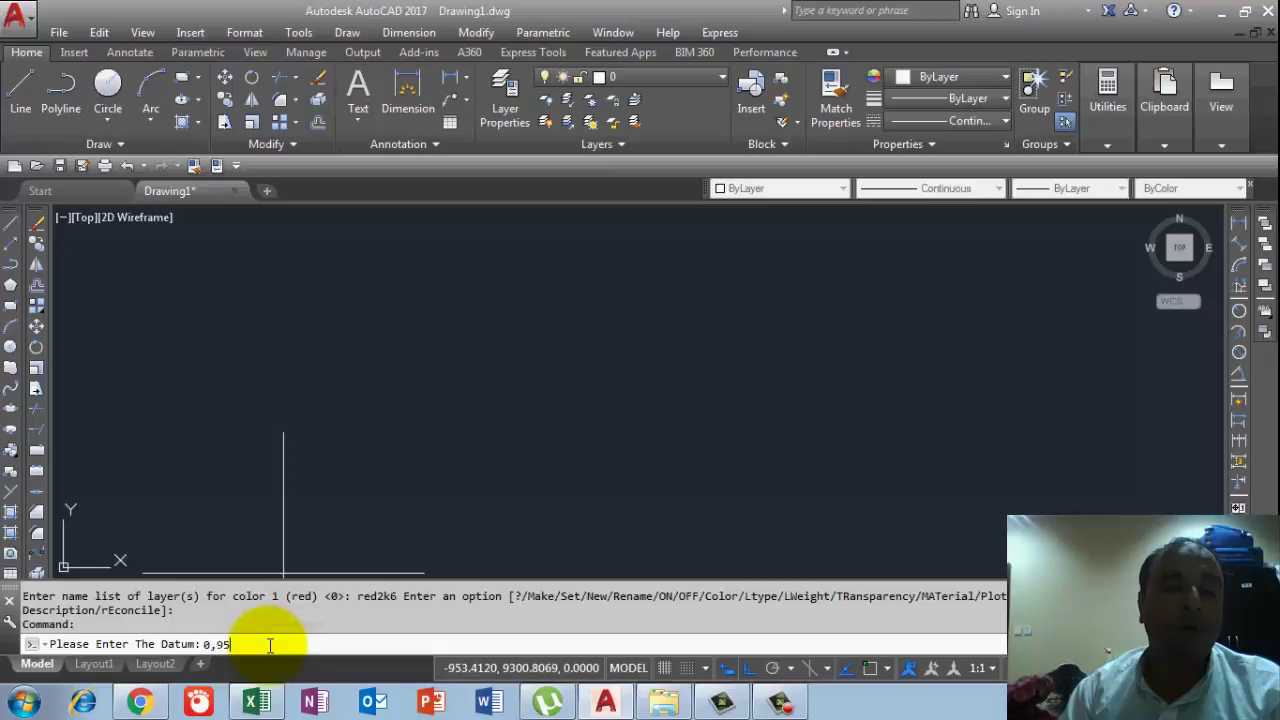
{"action": "key", "text": "Return"}
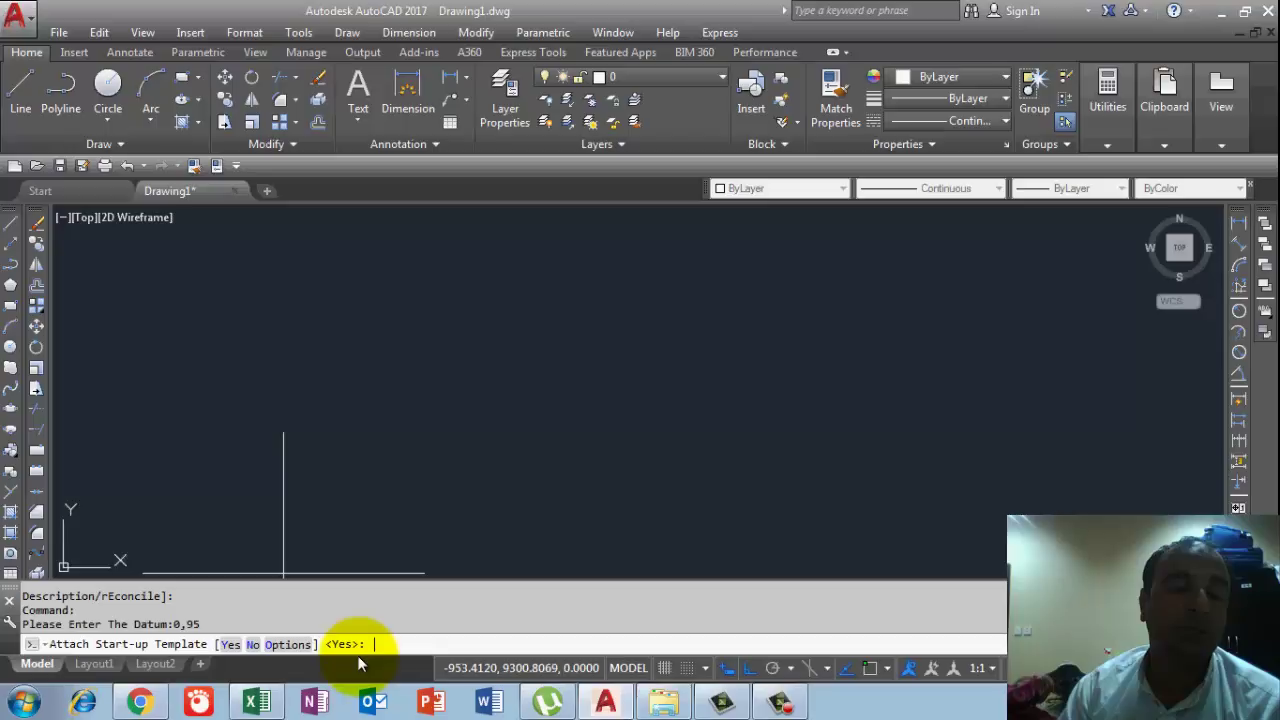
{"action": "key", "text": "Return"}
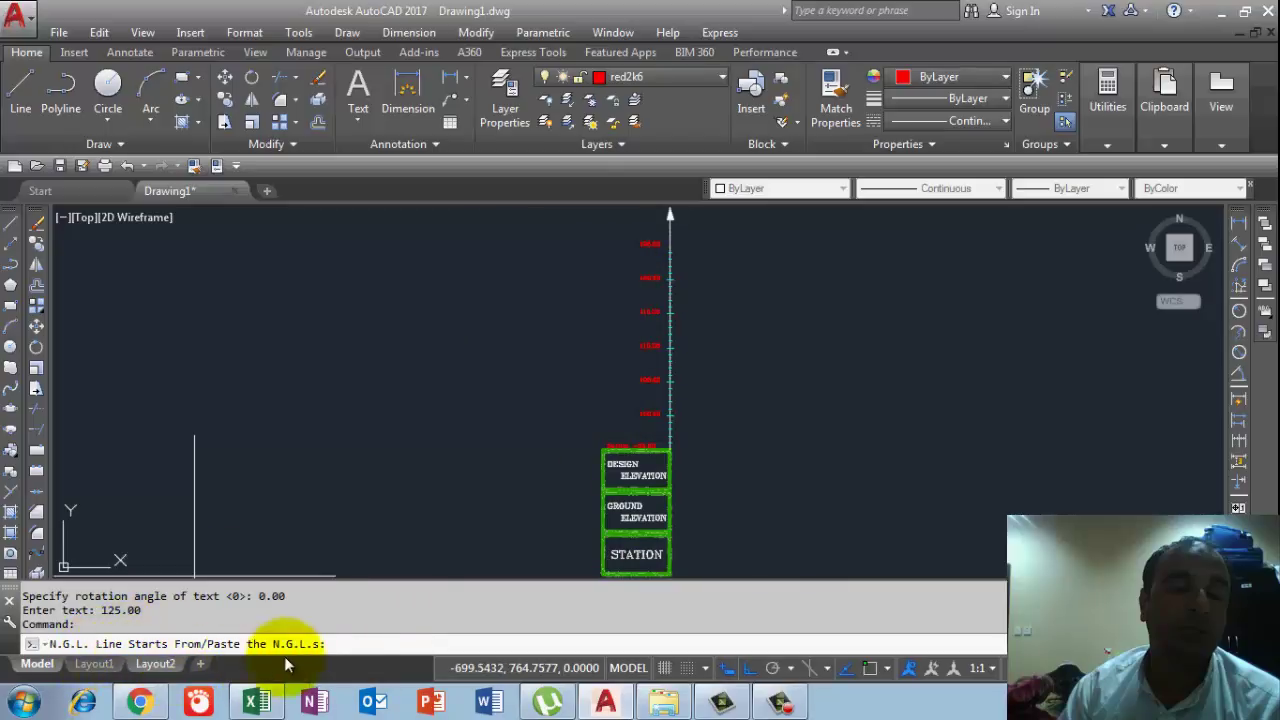
Step: Paste the copied station and NGL pairs at the N.G.L. line prompt and finish the profile
{"action": "left_click", "coordinate": [351, 647]}
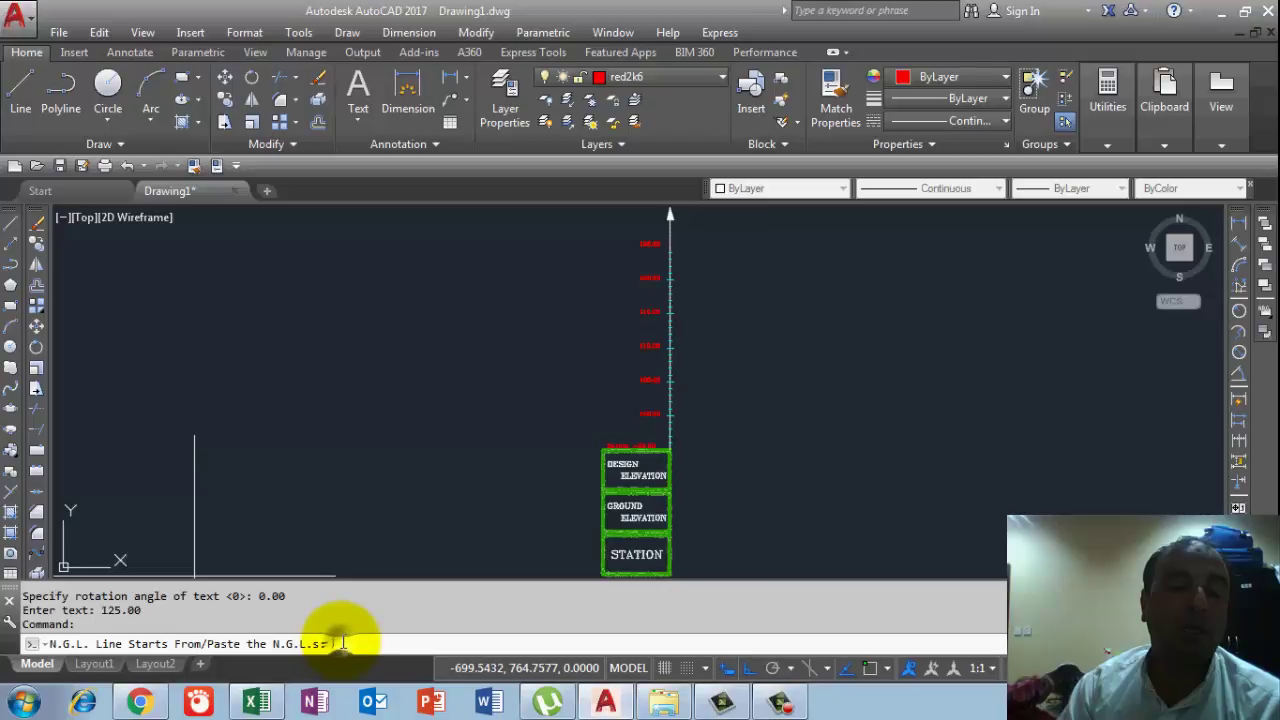
{"action": "right_click", "coordinate": [341, 640]}
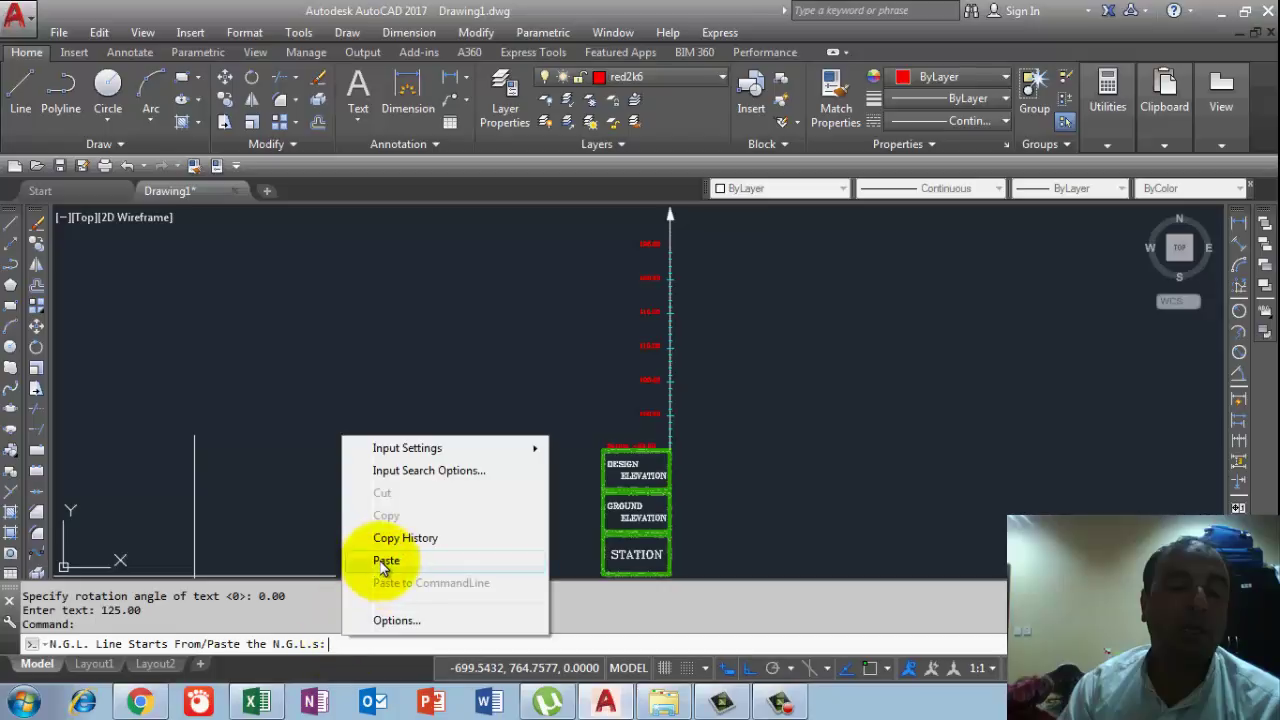
{"action": "left_click", "coordinate": [385, 562]}
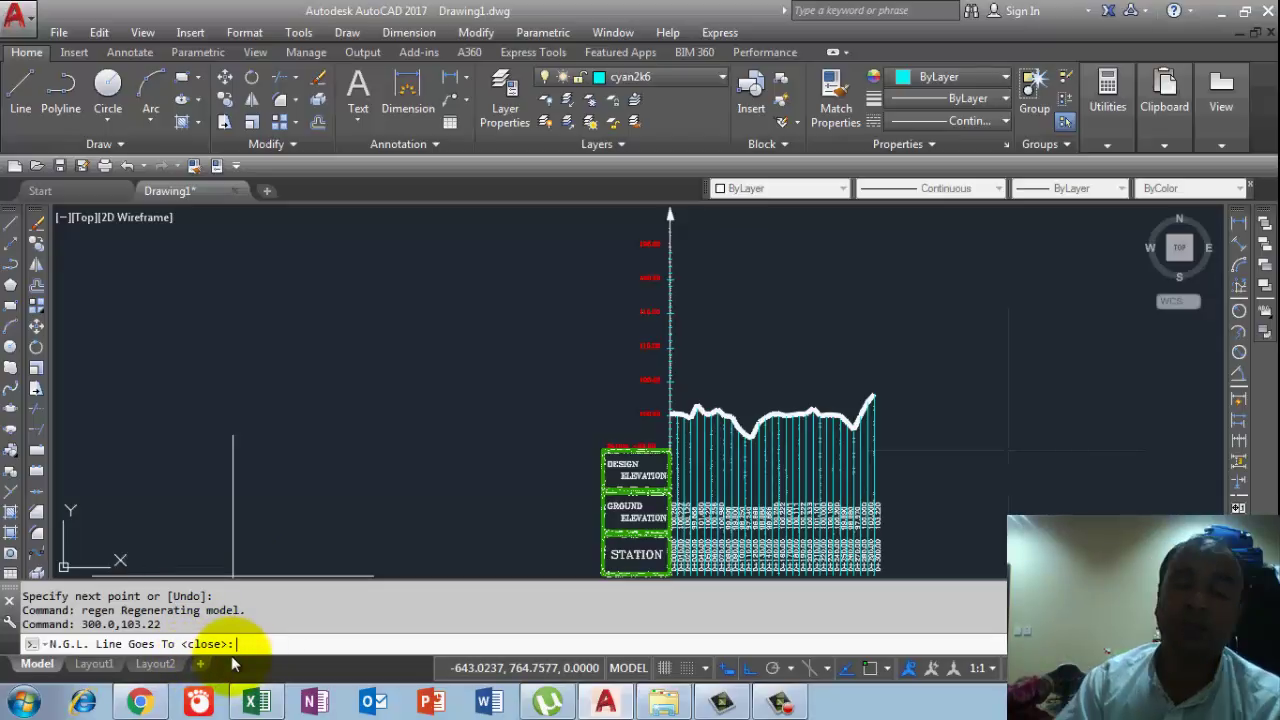
{"action": "key", "text": "Return"}
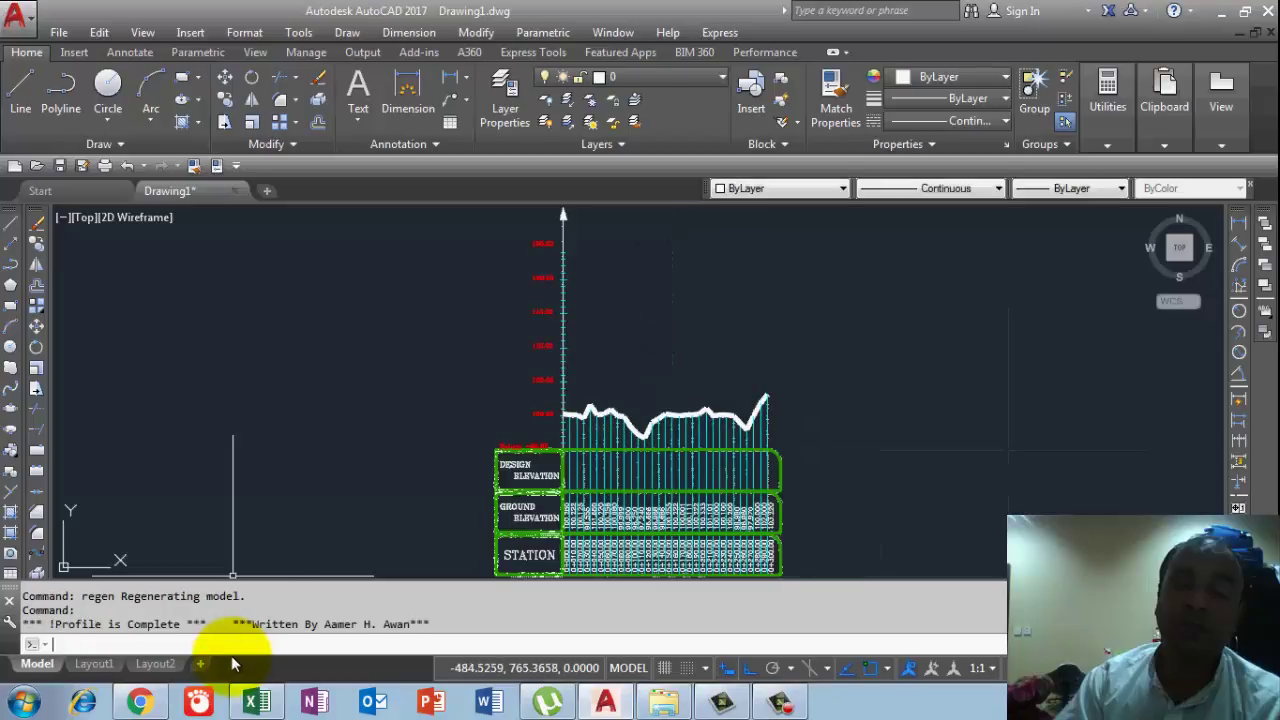
Step: Examine the drawn profile's ground line, datum scale, ground elevation row and station row
{"action": "scroll", "coordinate": [627, 447], "scroll_direction": "up", "scroll_amount": 4}
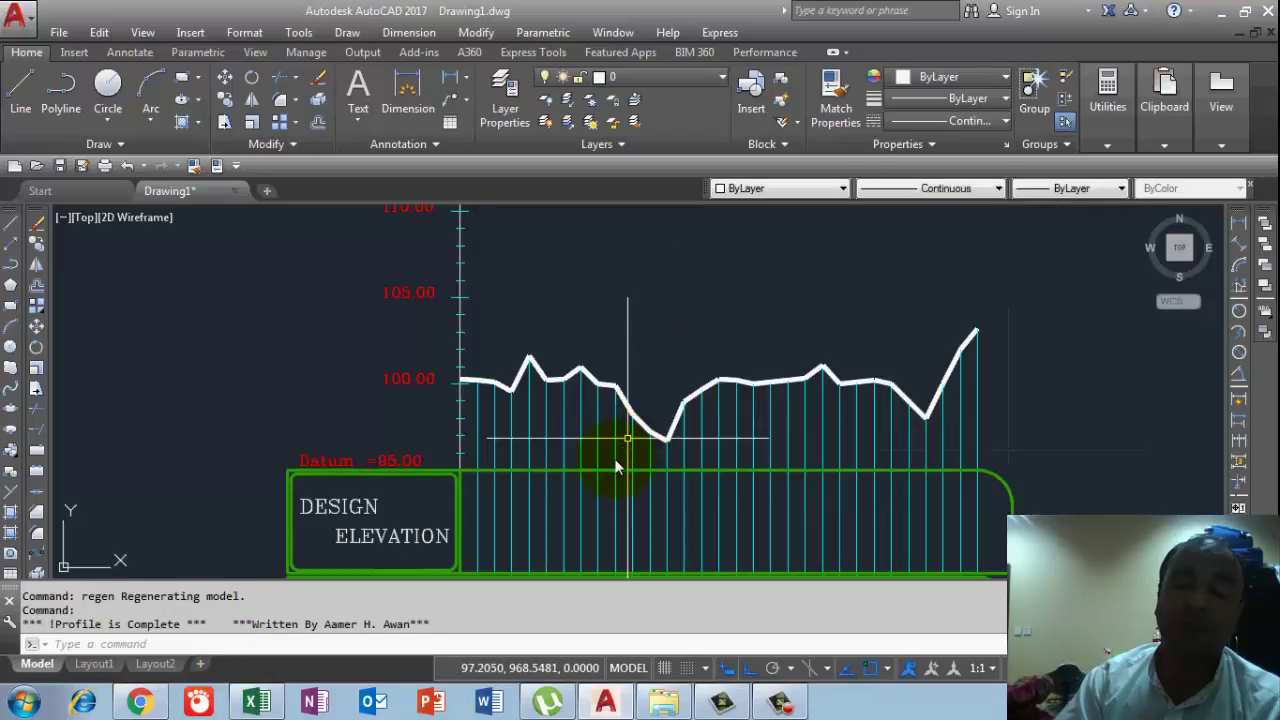
{"action": "mouse_move", "coordinate": [586, 449]}
{"action": "middle_mouse_down"}
{"action": "mouse_move", "coordinate": [557, 357]}
{"action": "mouse_move", "coordinate": [611, 232]}
{"action": "middle_mouse_up"}
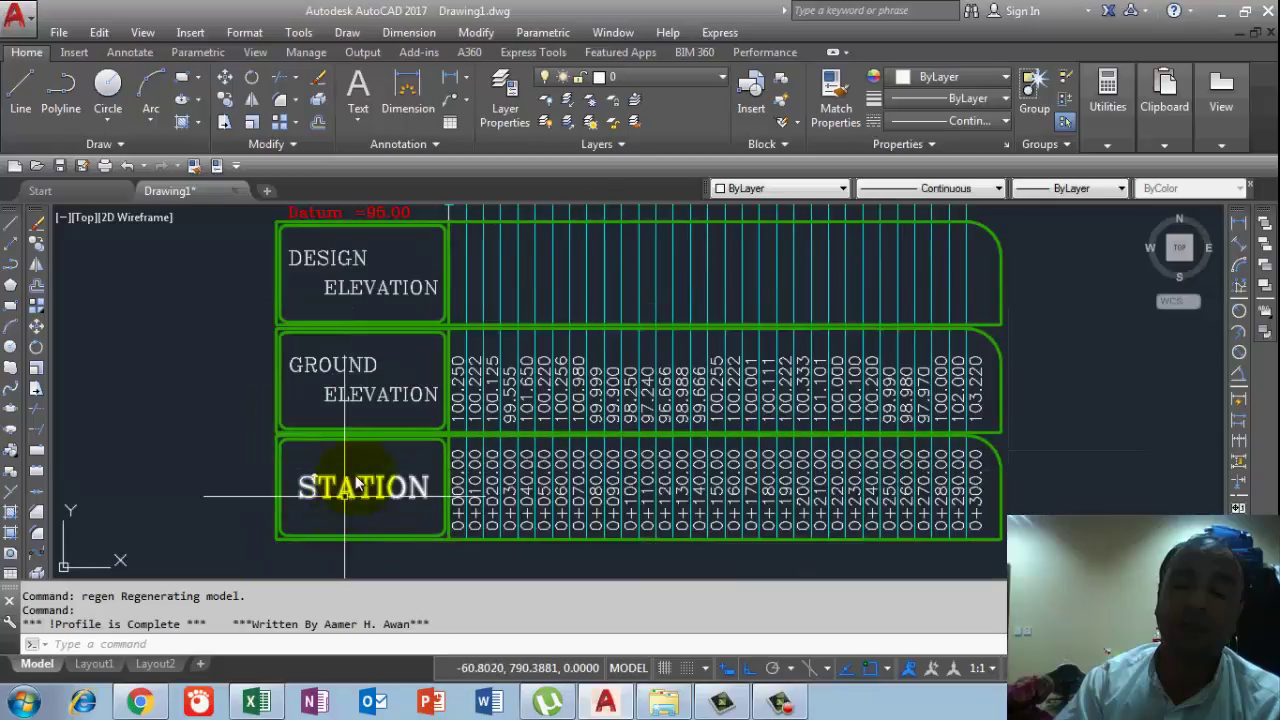
{"action": "middle_click_drag", "start_coordinate": [354, 394], "coordinate": [380, 466]}
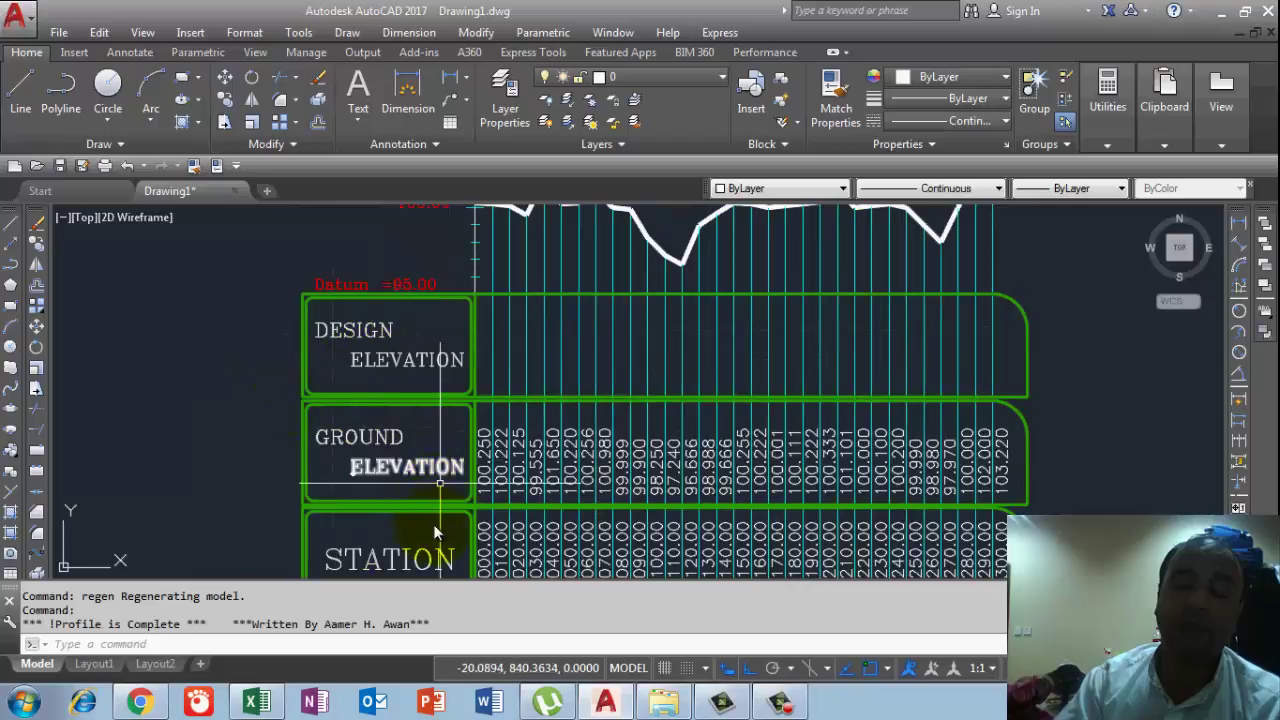
{"action": "middle_click_drag", "start_coordinate": [433, 524], "coordinate": [425, 436]}
{"action": "middle_click_drag", "start_coordinate": [531, 411], "coordinate": [490, 625]}
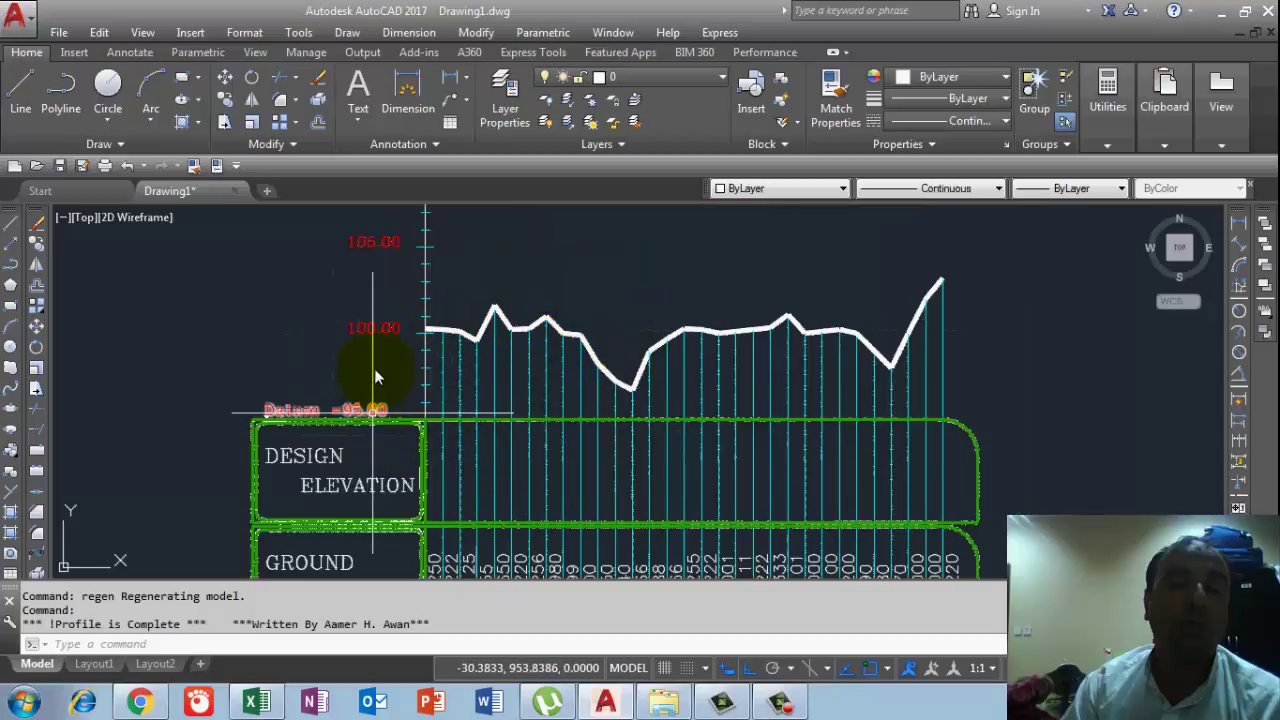
{"action": "middle_click_drag", "start_coordinate": [378, 331], "coordinate": [392, 426]}
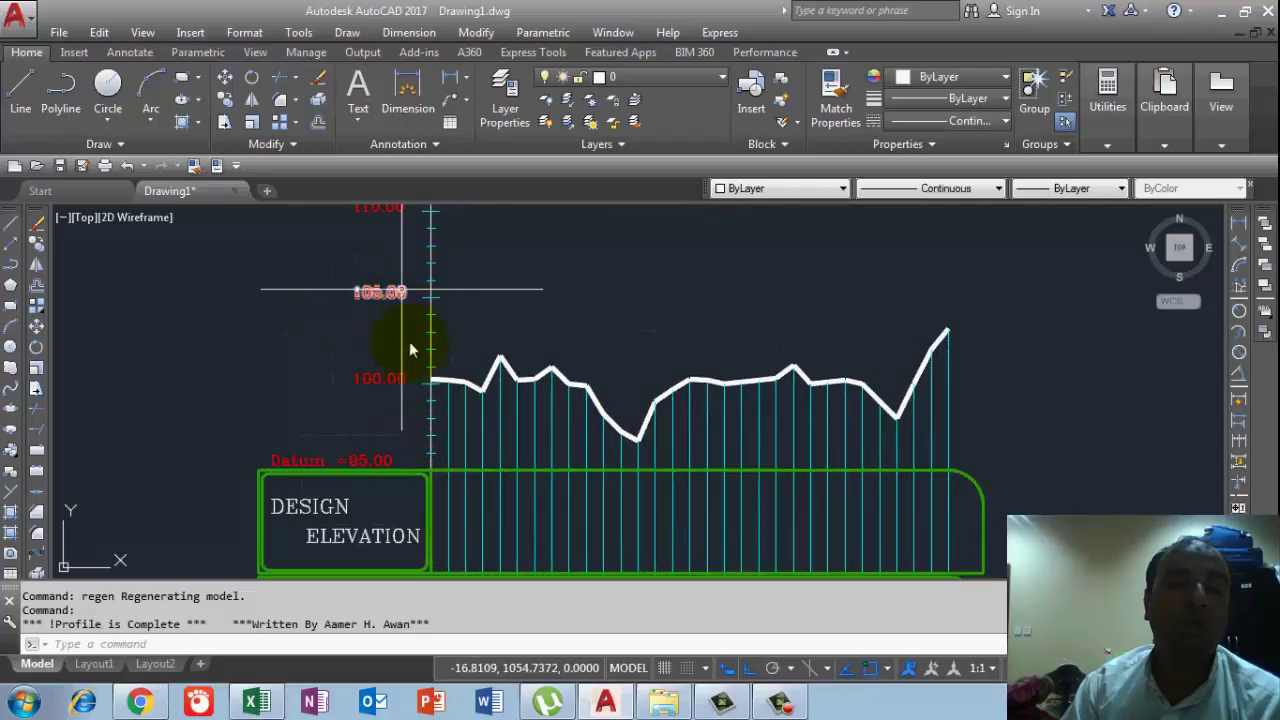
{"action": "middle_click_drag", "start_coordinate": [415, 498], "coordinate": [420, 552]}
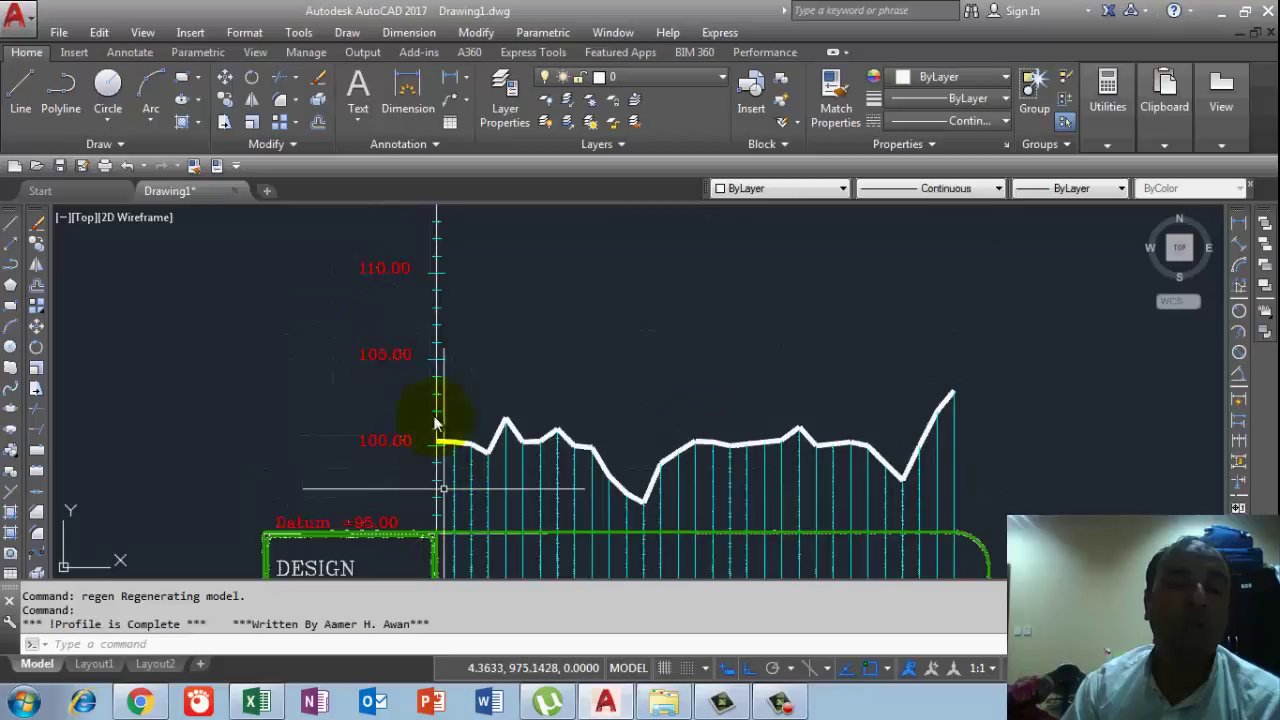
{"action": "middle_click_drag", "start_coordinate": [433, 534], "coordinate": [418, 408]}
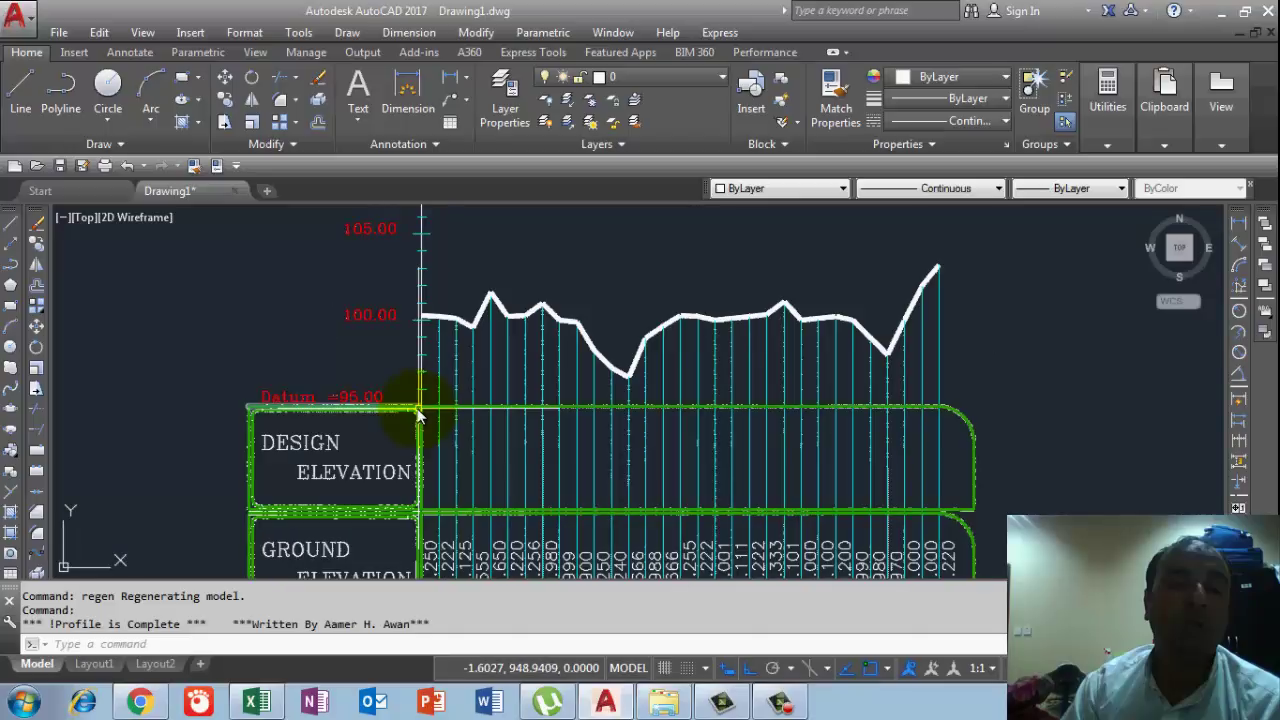
{"action": "middle_click_drag", "start_coordinate": [453, 564], "coordinate": [466, 466]}
{"action": "middle_click_drag", "start_coordinate": [422, 580], "coordinate": [437, 387]}
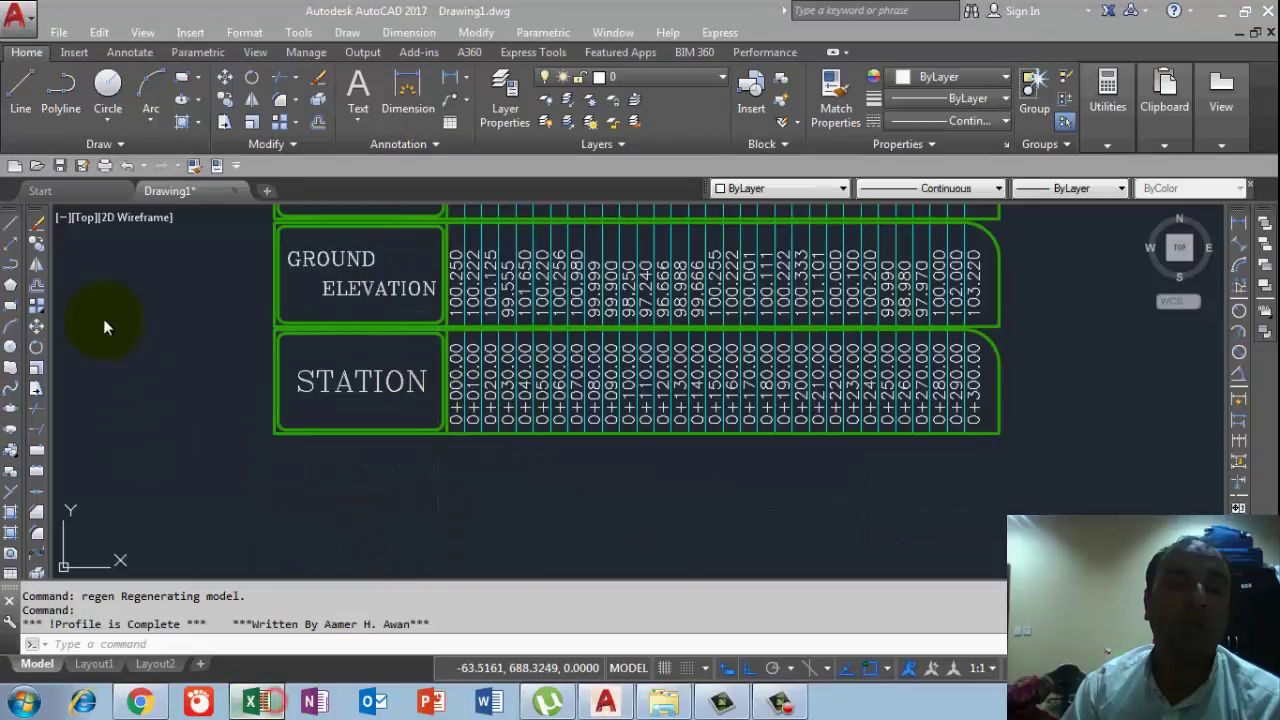
Step: Switch to Excel and return to the sheet with the station, NGL and design levels
{"action": "key", "text": "alt+Tab"}
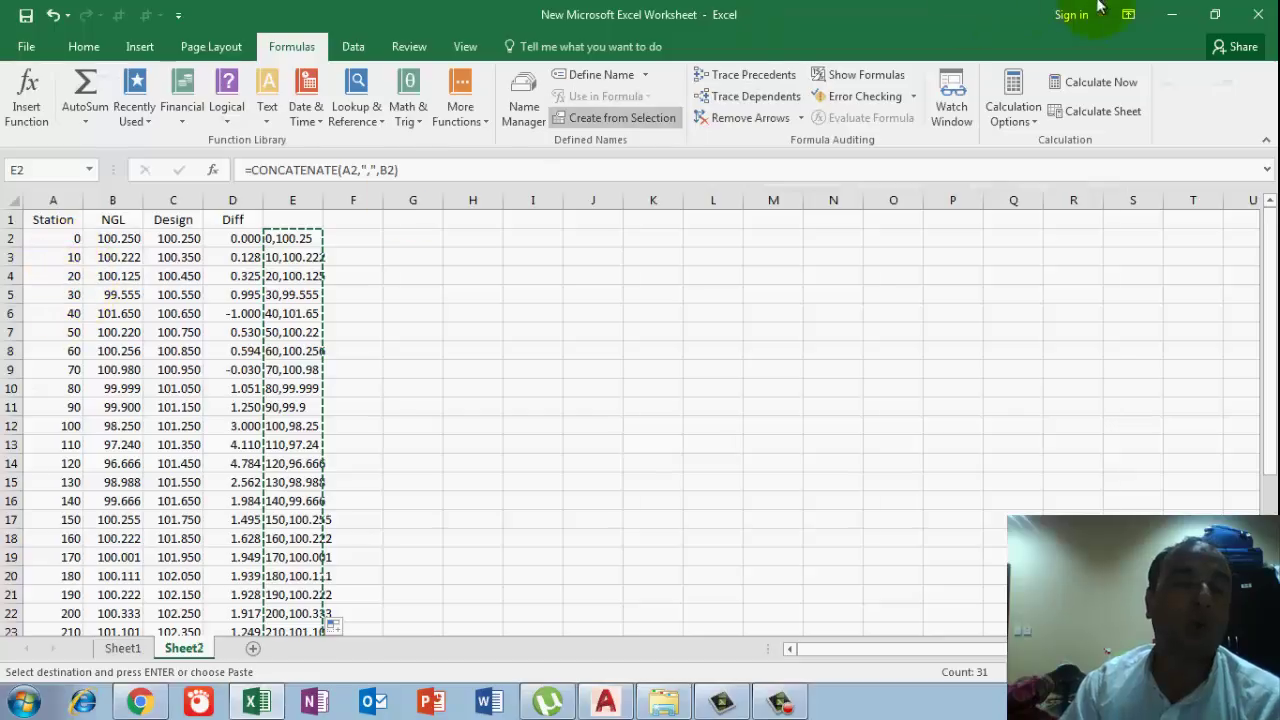
{"action": "key", "text": "alt+Tab"}
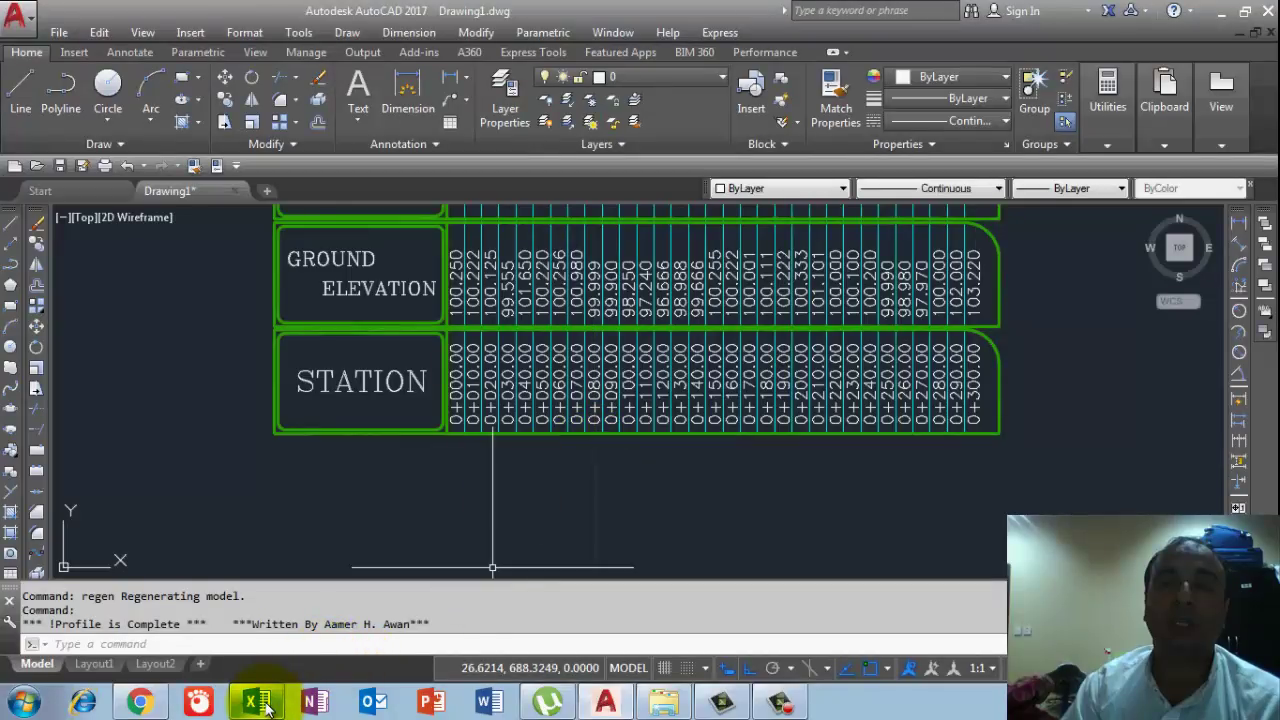
{"action": "mouse_move", "coordinate": [258, 703]}
{"action": "left_click", "coordinate": [261, 666]}
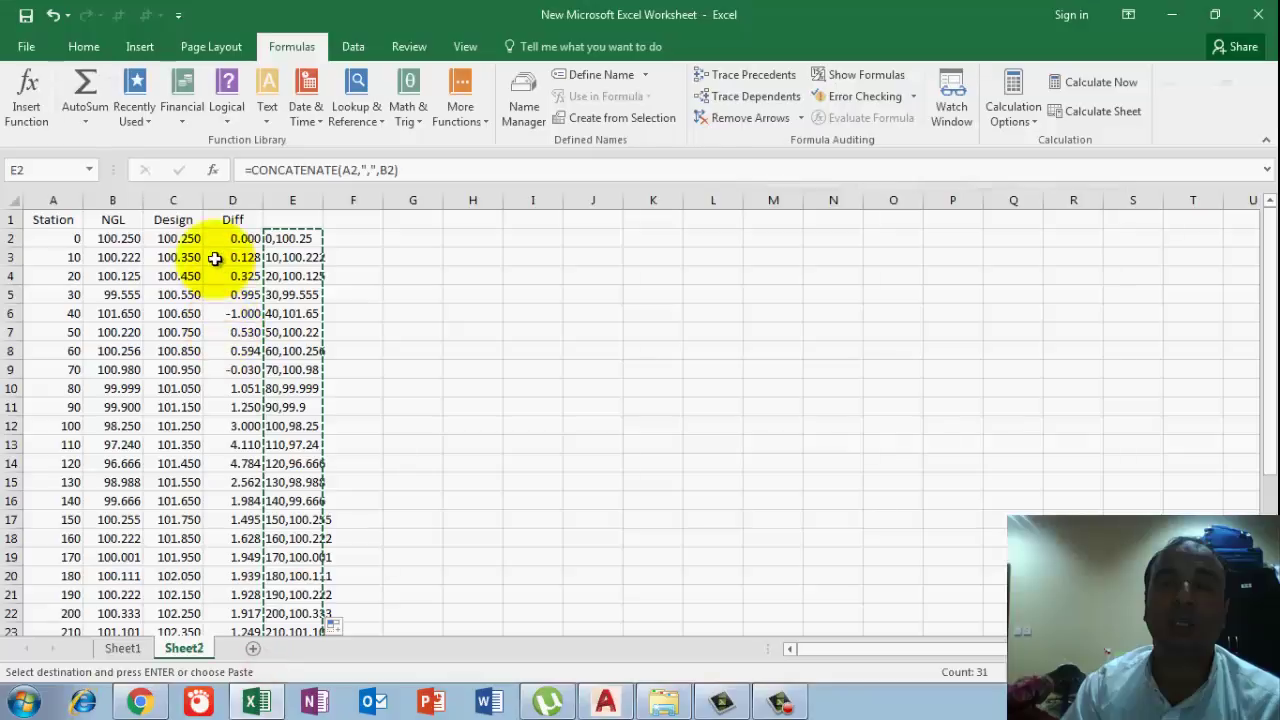
Step: Clear the station and NGL coordinate pairs from E2:E32
{"action": "key", "text": "Escape"}
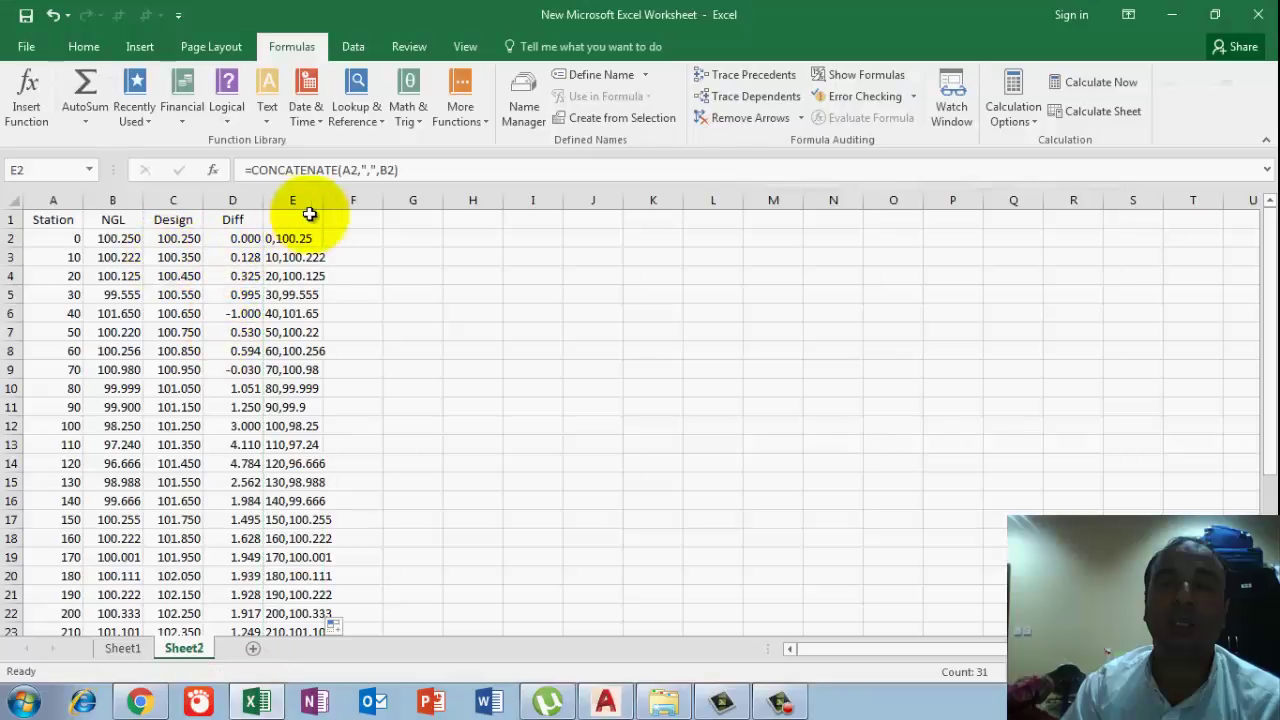
{"action": "left_click_drag", "start_coordinate": [287, 239], "coordinate": [301, 594]}
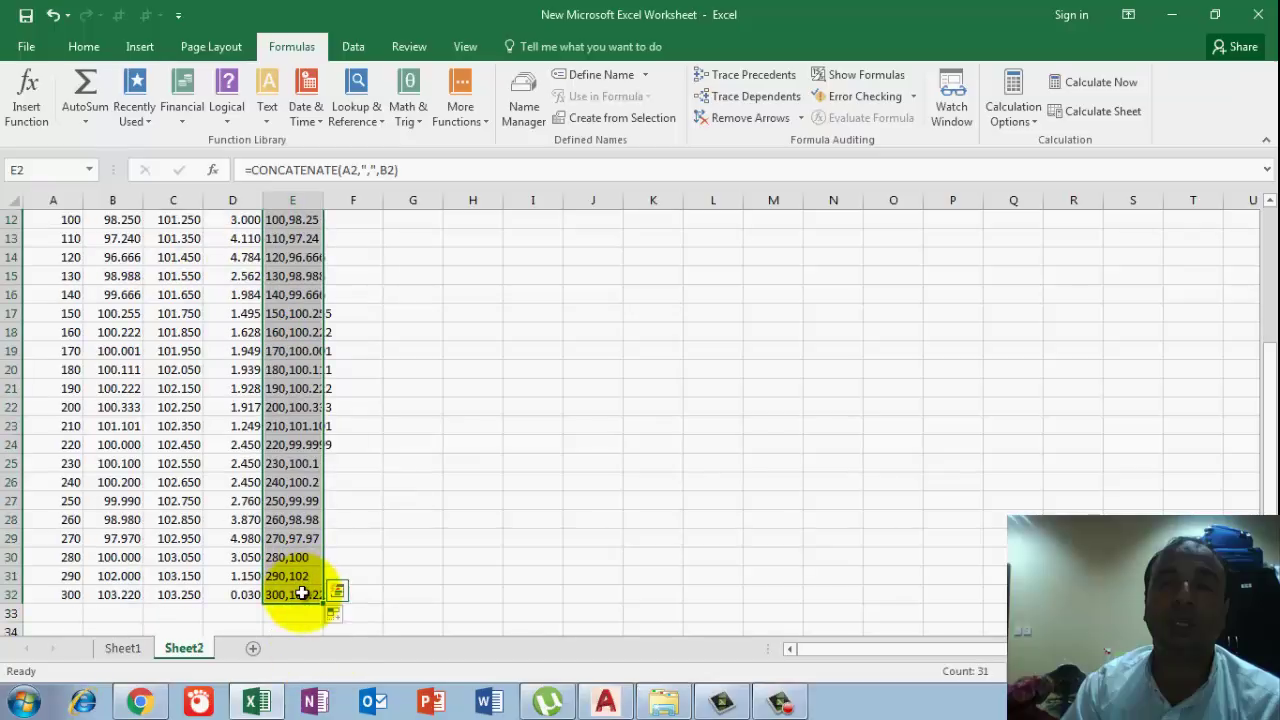
{"action": "key", "text": "Delete"}
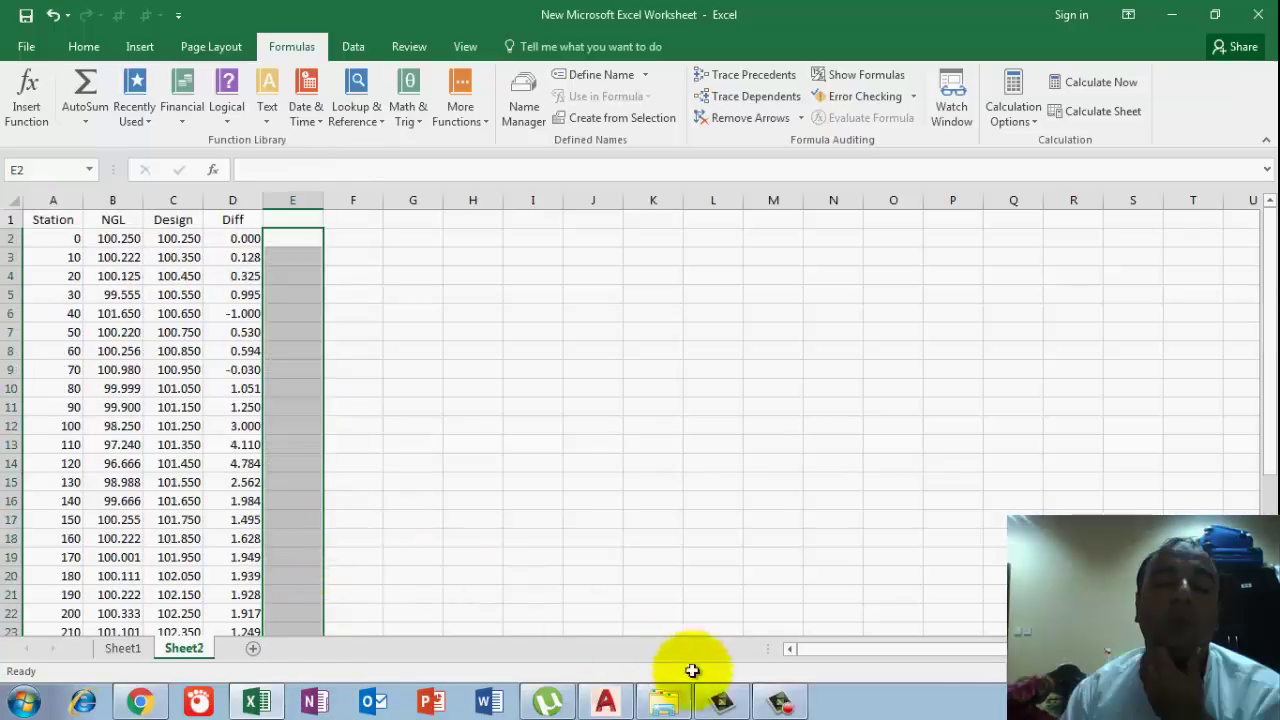
Step: Switch to AutoCAD and move the entire ground profile straight up by about 645 units
{"action": "left_click", "coordinate": [606, 700]}
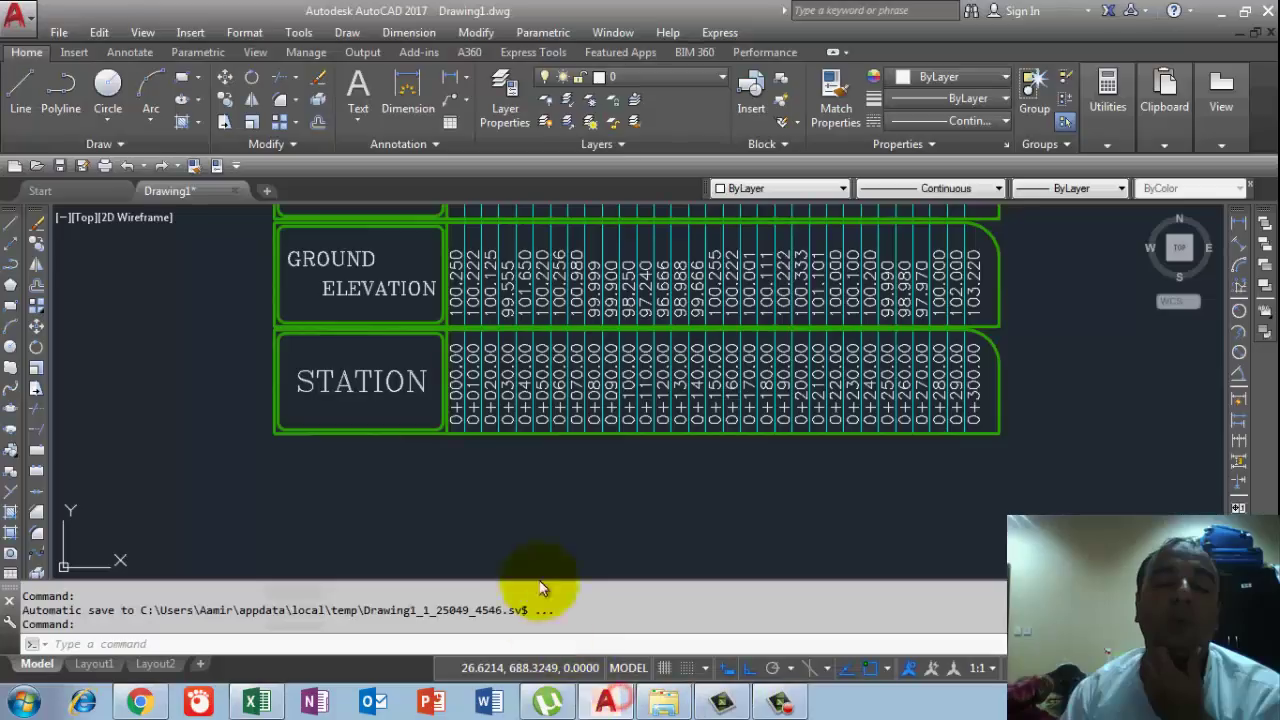
{"action": "scroll", "coordinate": [541, 550], "scroll_direction": "down", "scroll_amount": 5}
{"action": "left_click", "coordinate": [477, 367]}
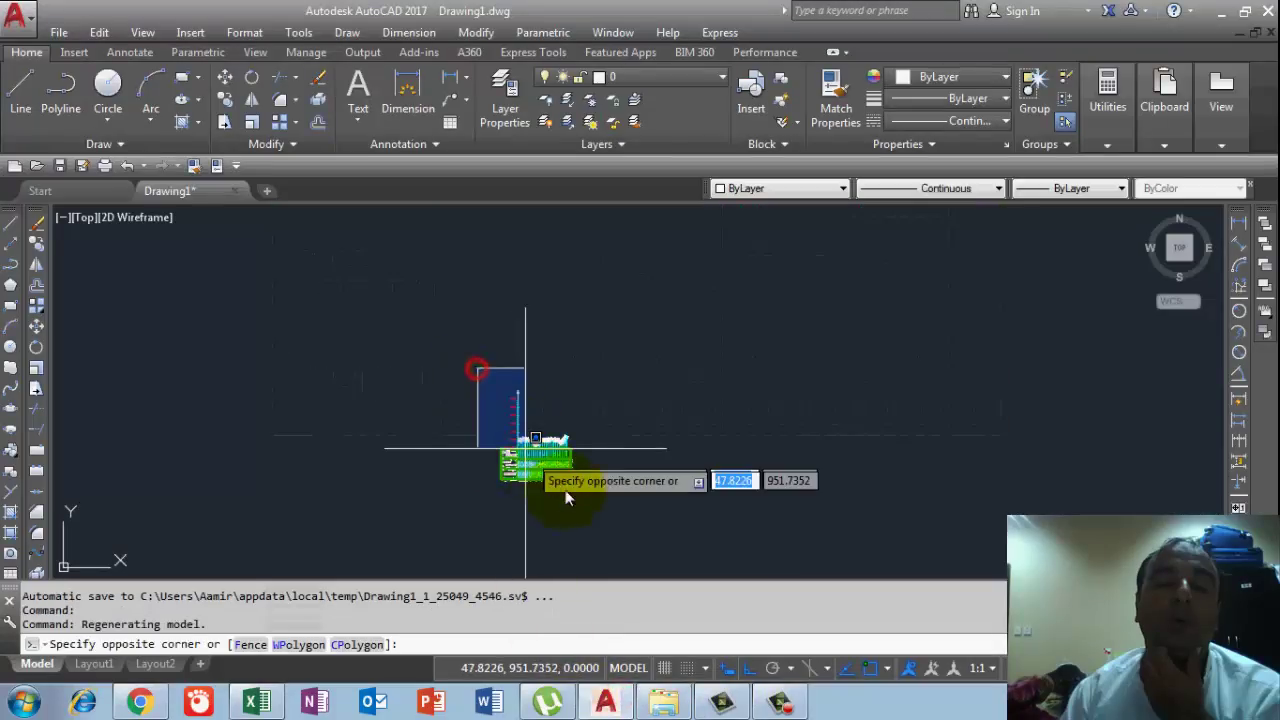
{"action": "left_click", "coordinate": [602, 499]}
{"action": "type", "text": "m"}
{"action": "key", "text": "Return"}
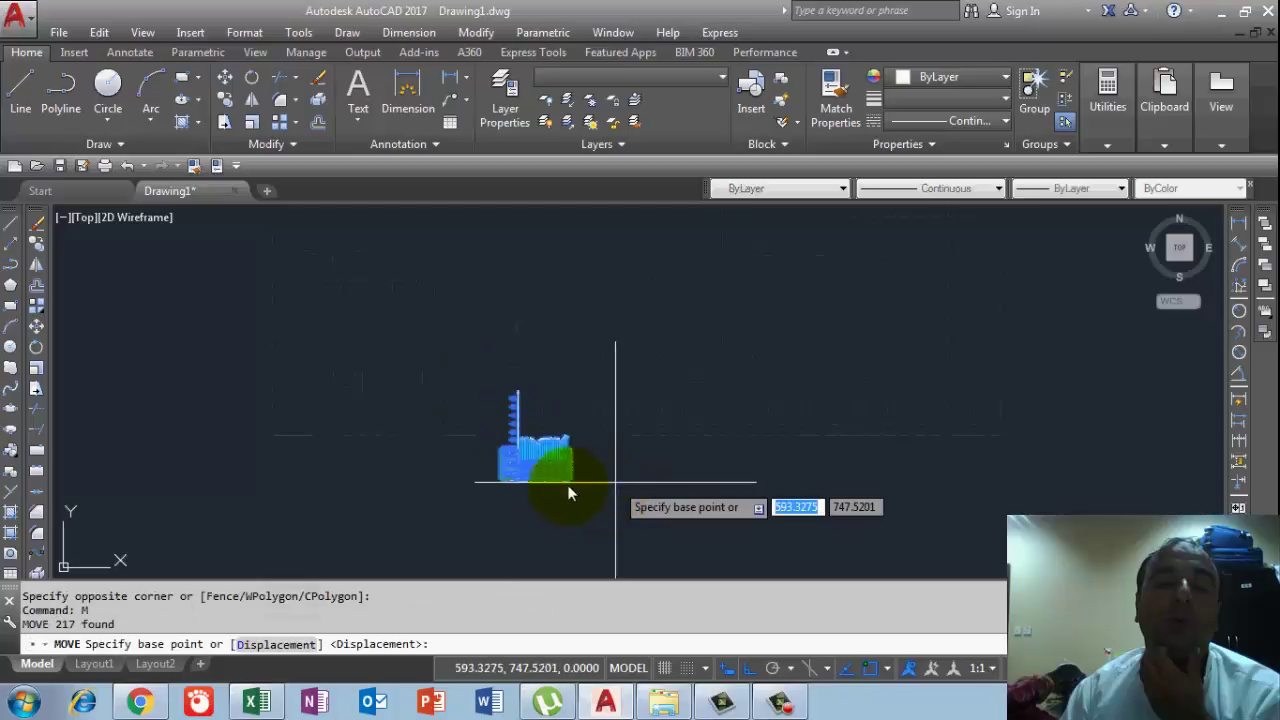
{"action": "left_click", "coordinate": [517, 485]}
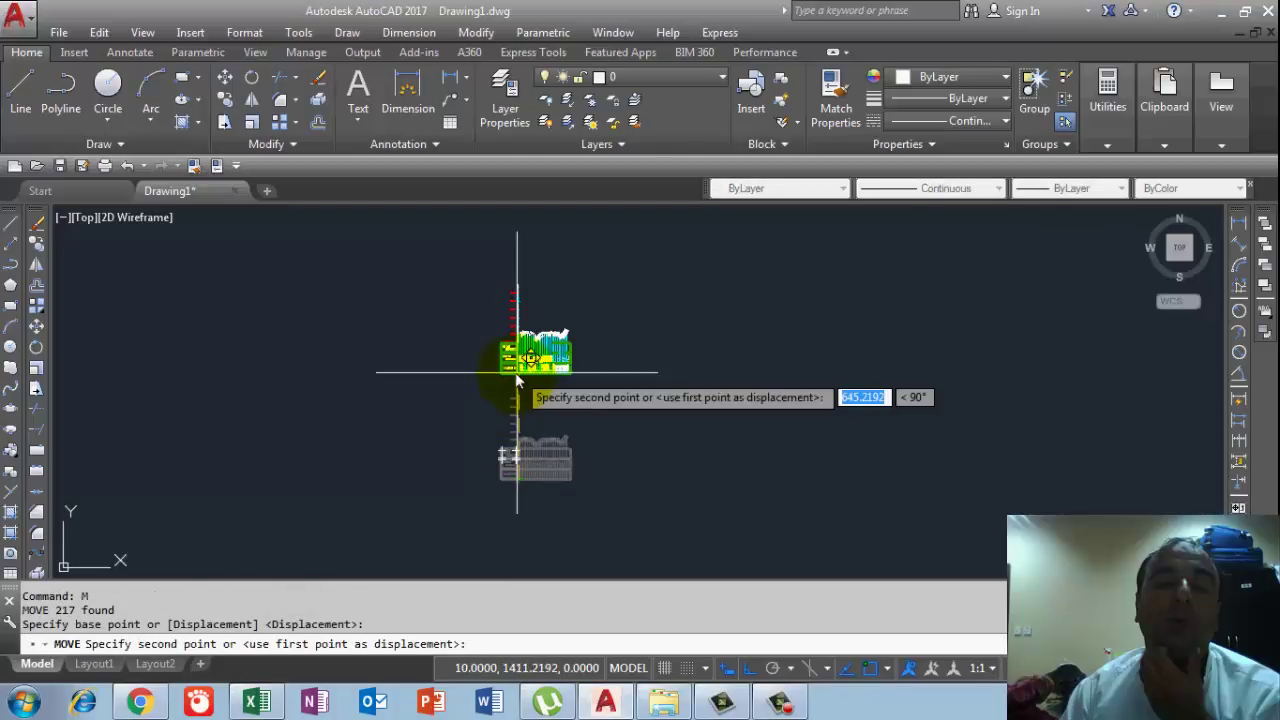
{"action": "left_click", "coordinate": [517, 373]}
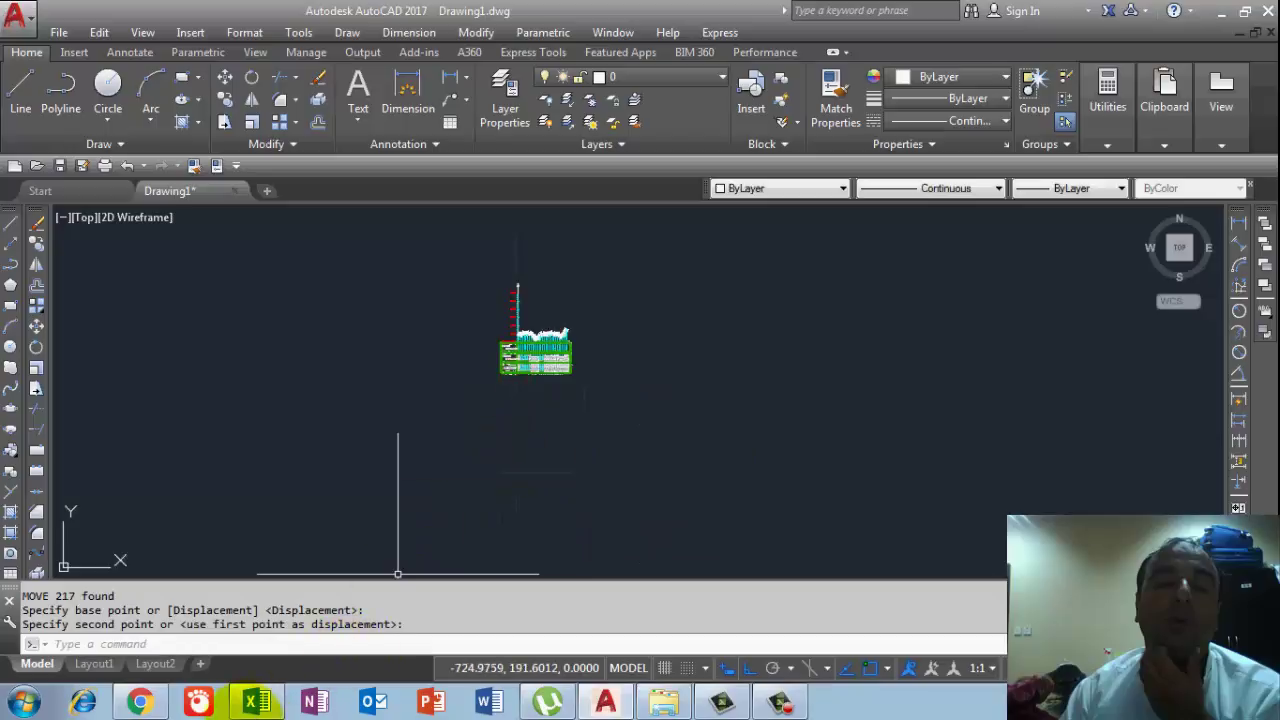
Step: Switch to Excel and enter a CONCATENATE formula in E2 joining station A2, a comma and design level C2
{"action": "left_click", "coordinate": [254, 703]}
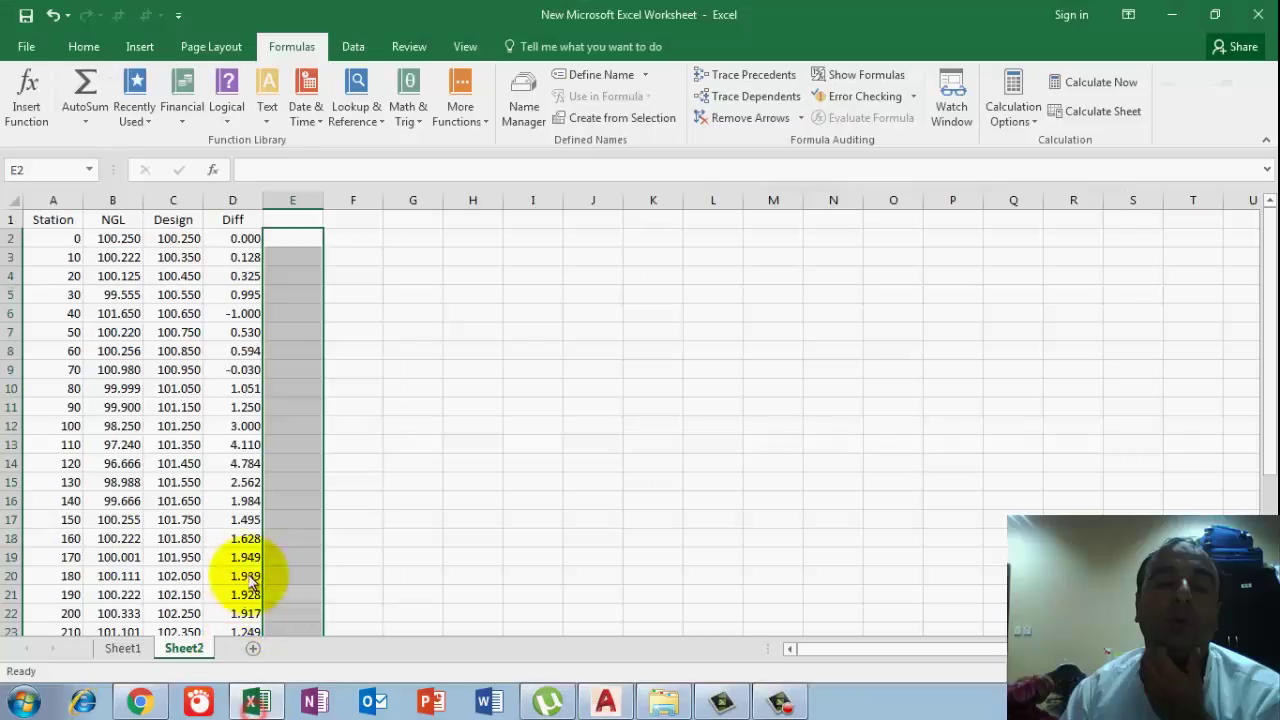
{"action": "left_click", "coordinate": [276, 241]}
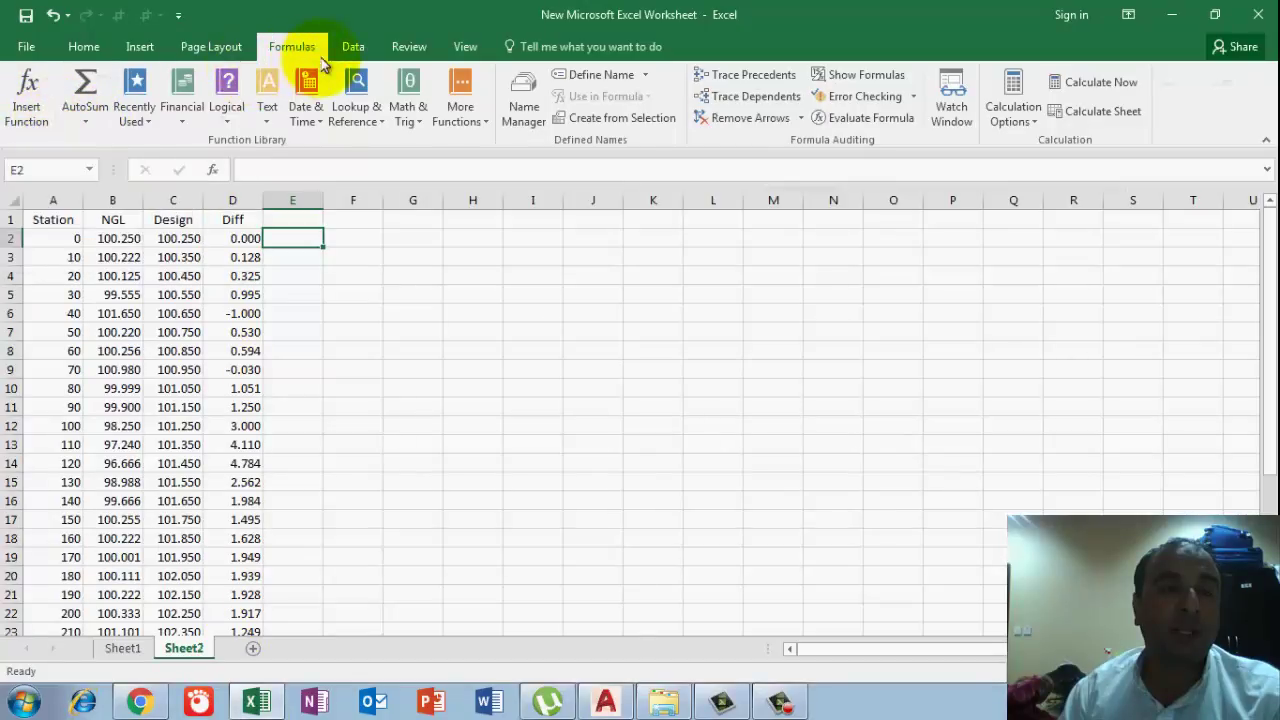
{"action": "left_click", "coordinate": [215, 173]}
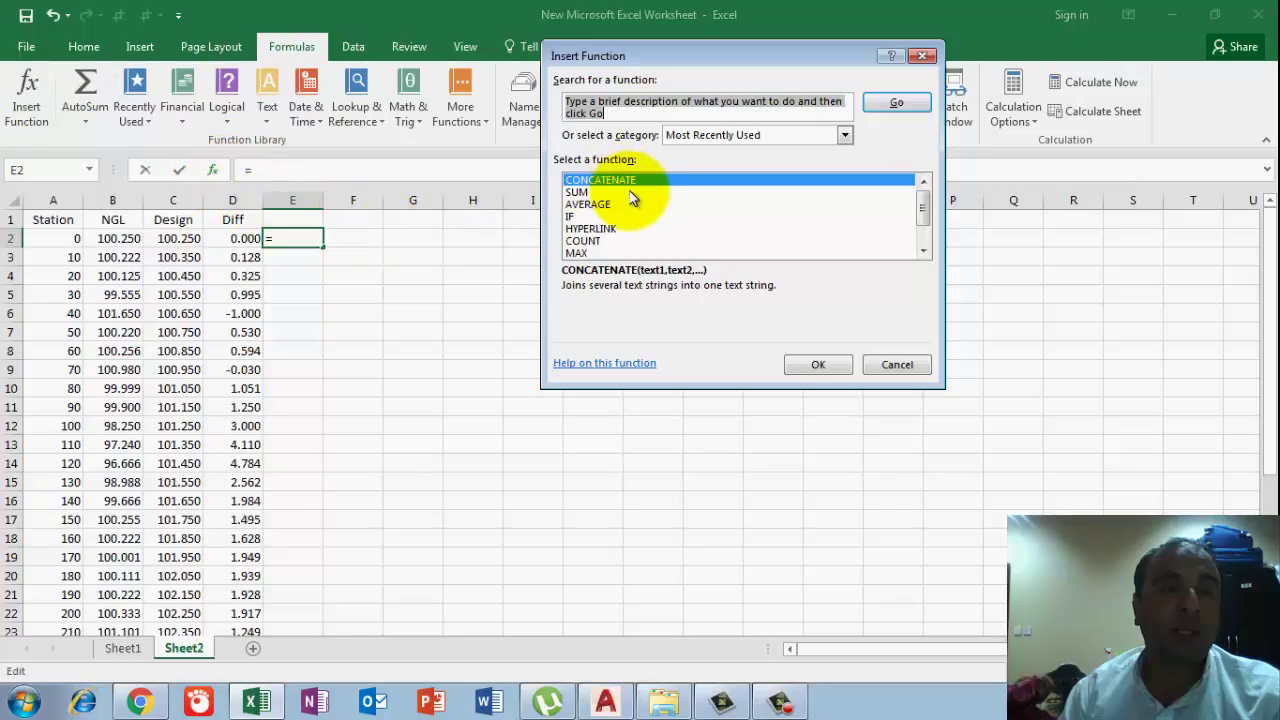
{"action": "left_click", "coordinate": [808, 364]}
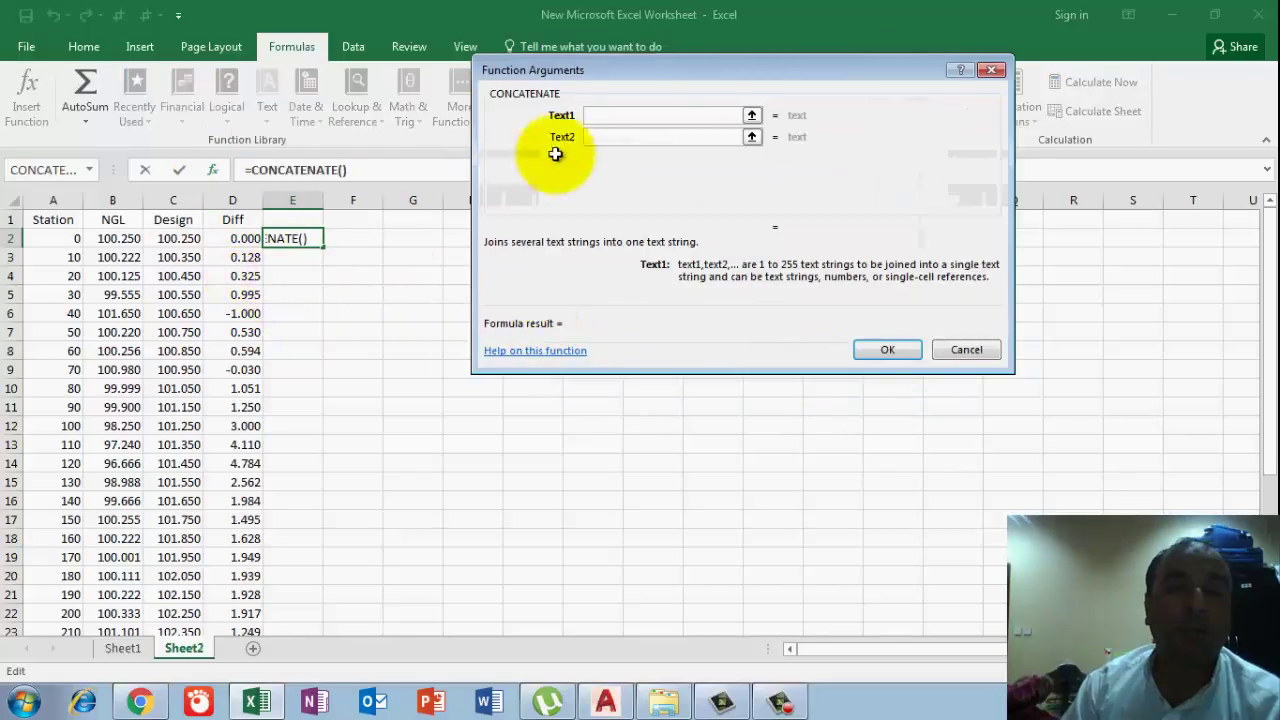
{"action": "left_click", "coordinate": [62, 239]}
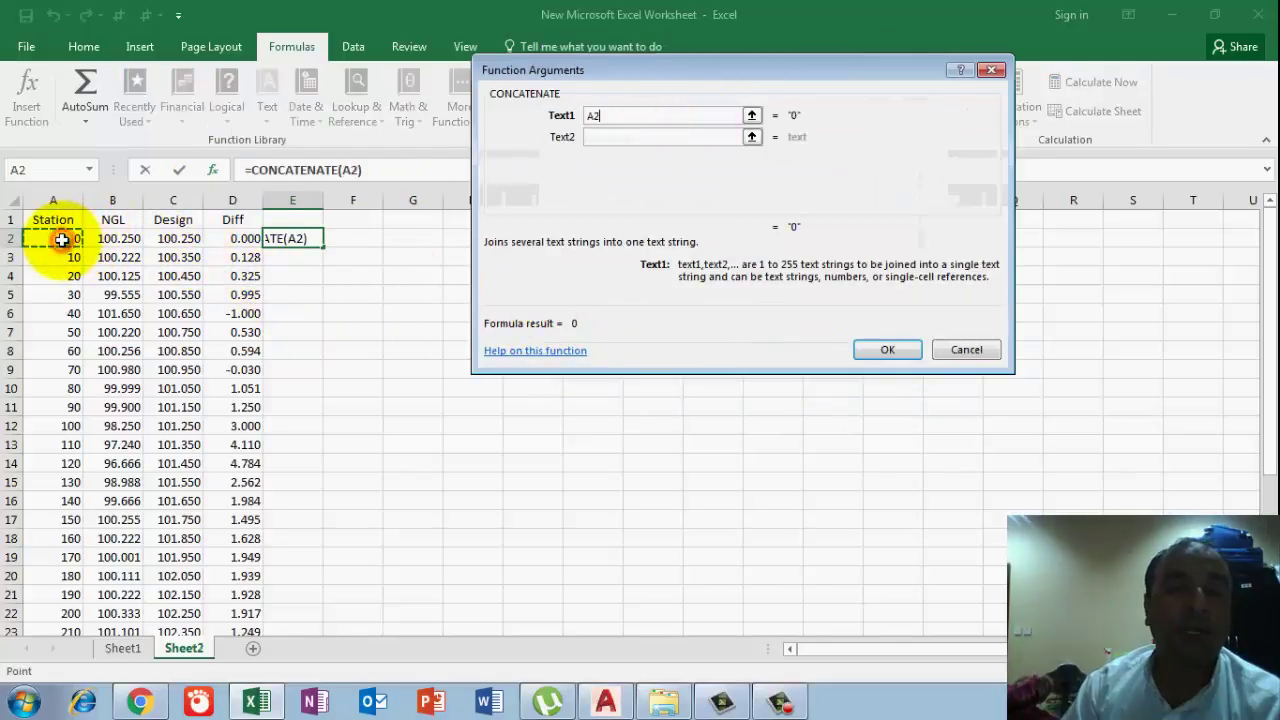
{"action": "left_click", "coordinate": [601, 136]}
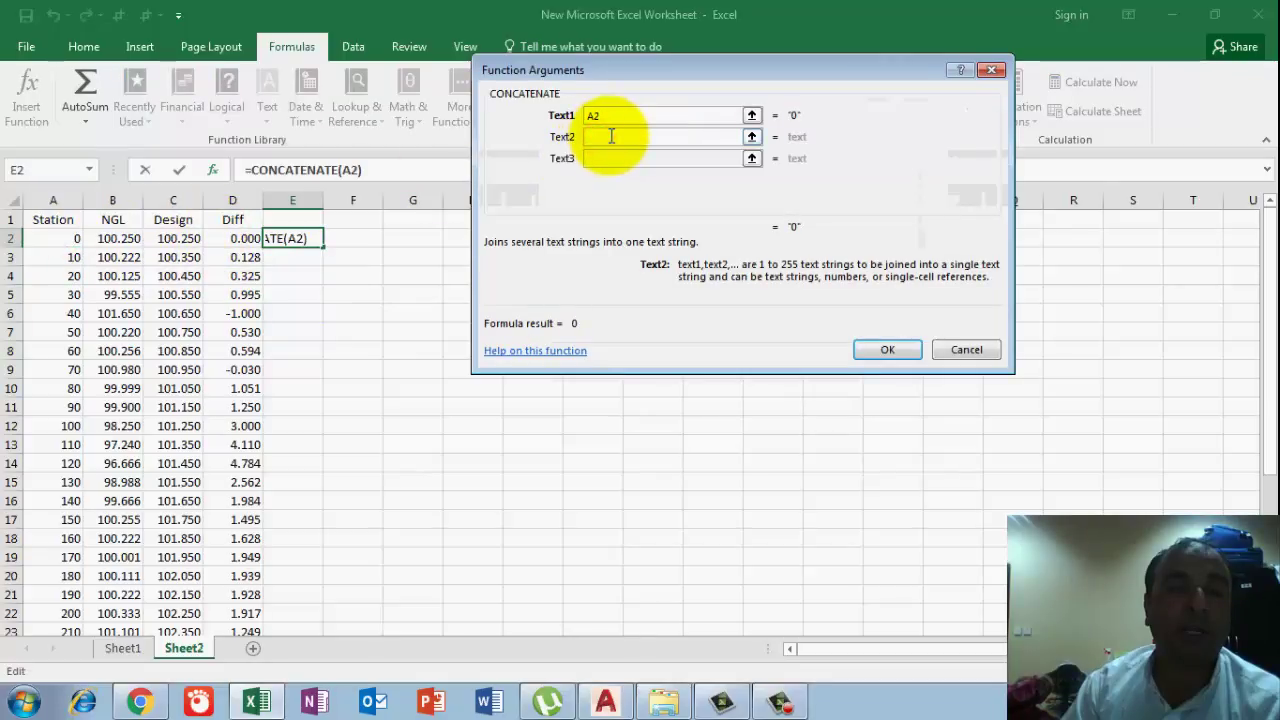
{"action": "type", "text": ","}
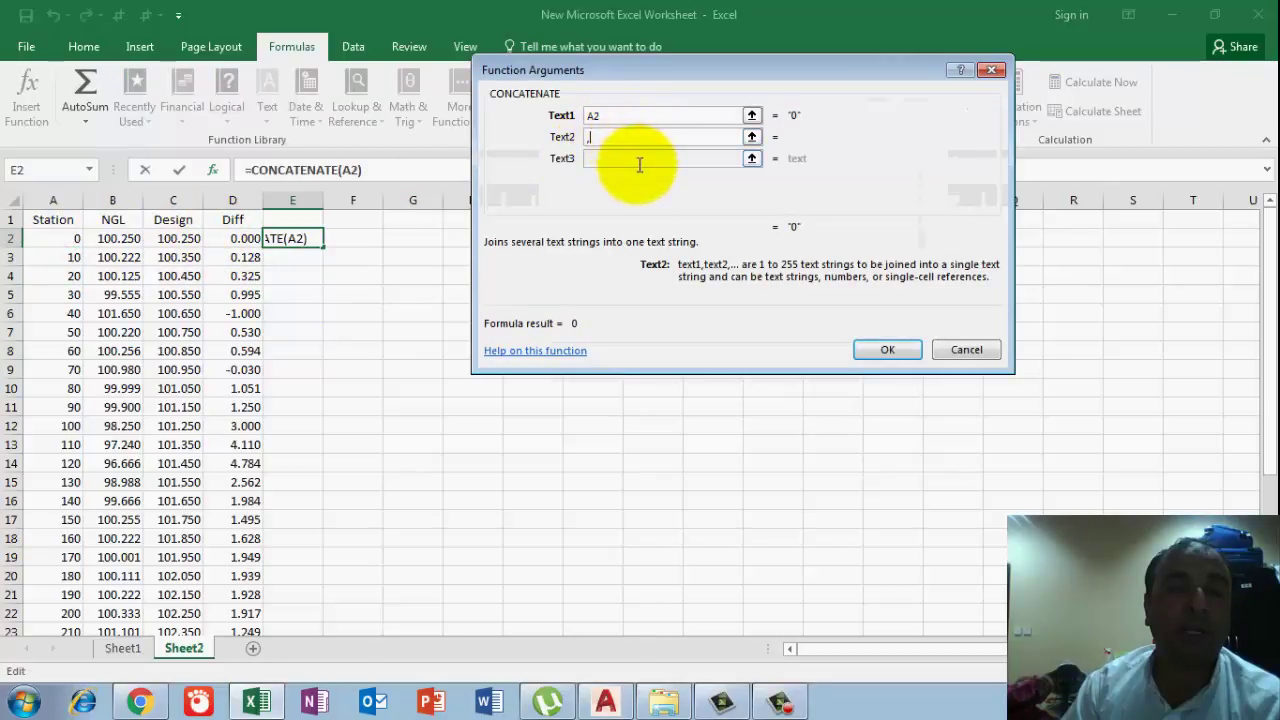
{"action": "left_click", "coordinate": [639, 160]}
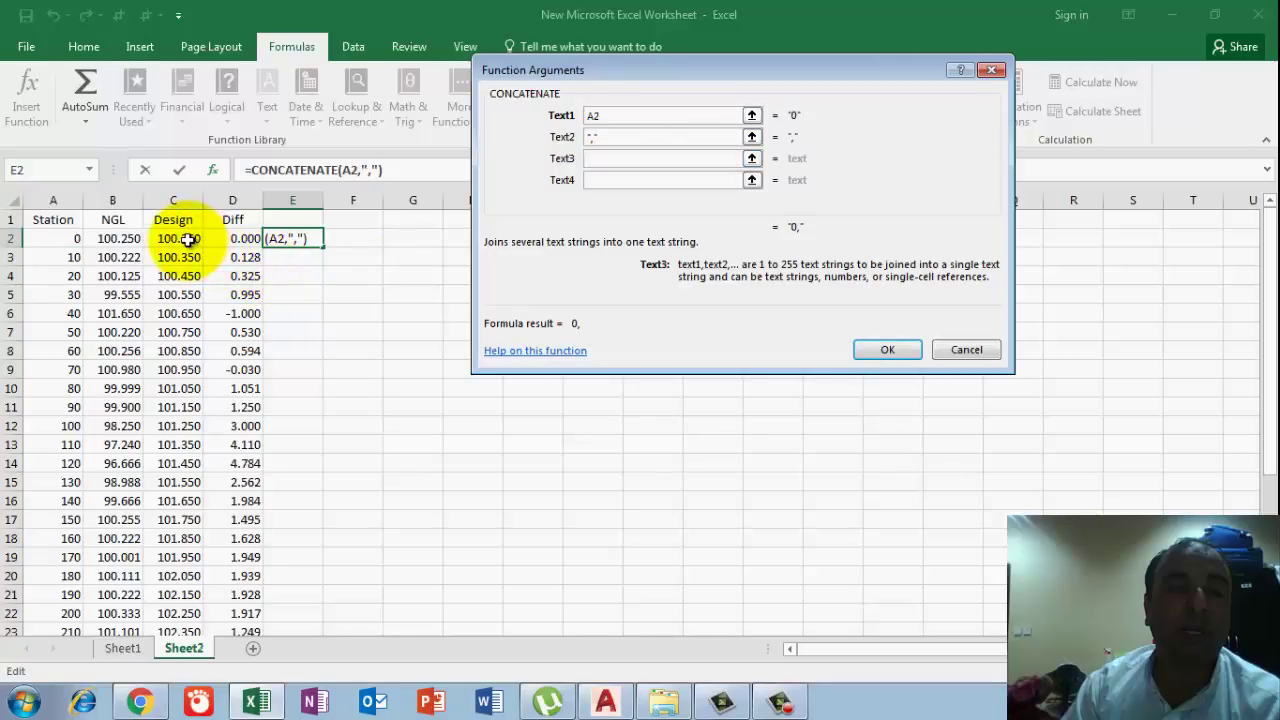
{"action": "left_click", "coordinate": [189, 239]}
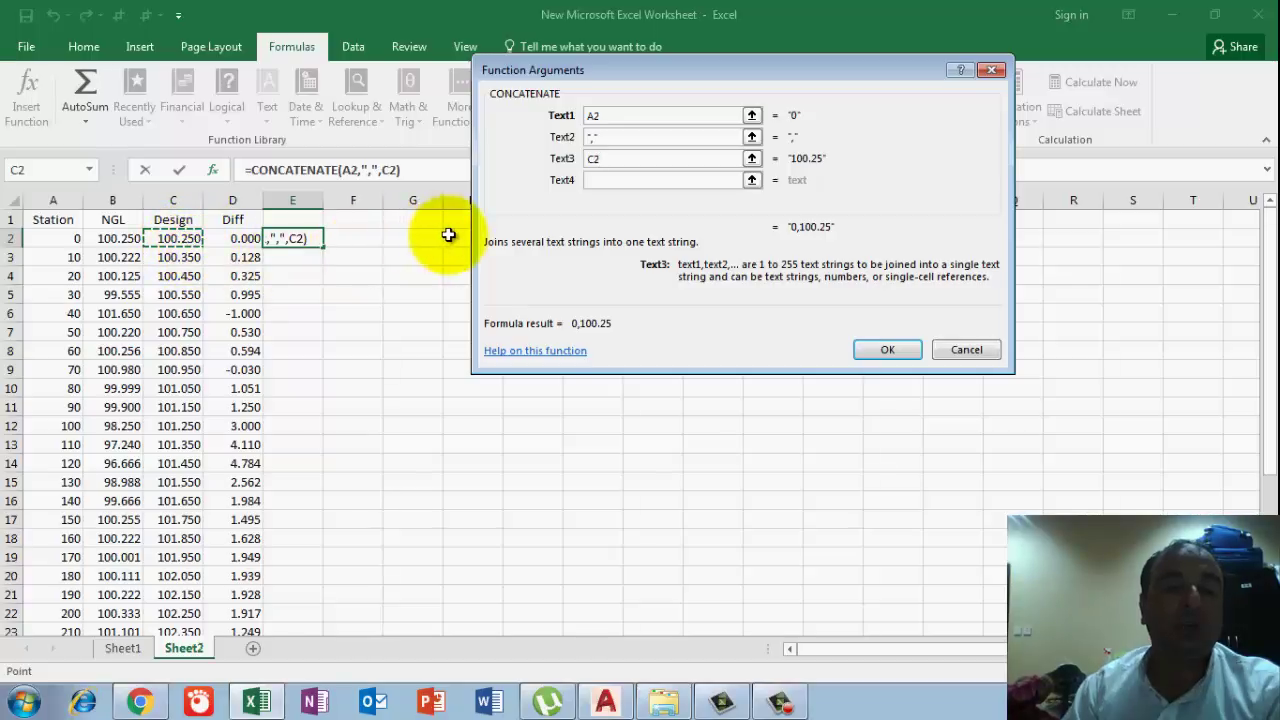
{"action": "left_click", "coordinate": [872, 349]}
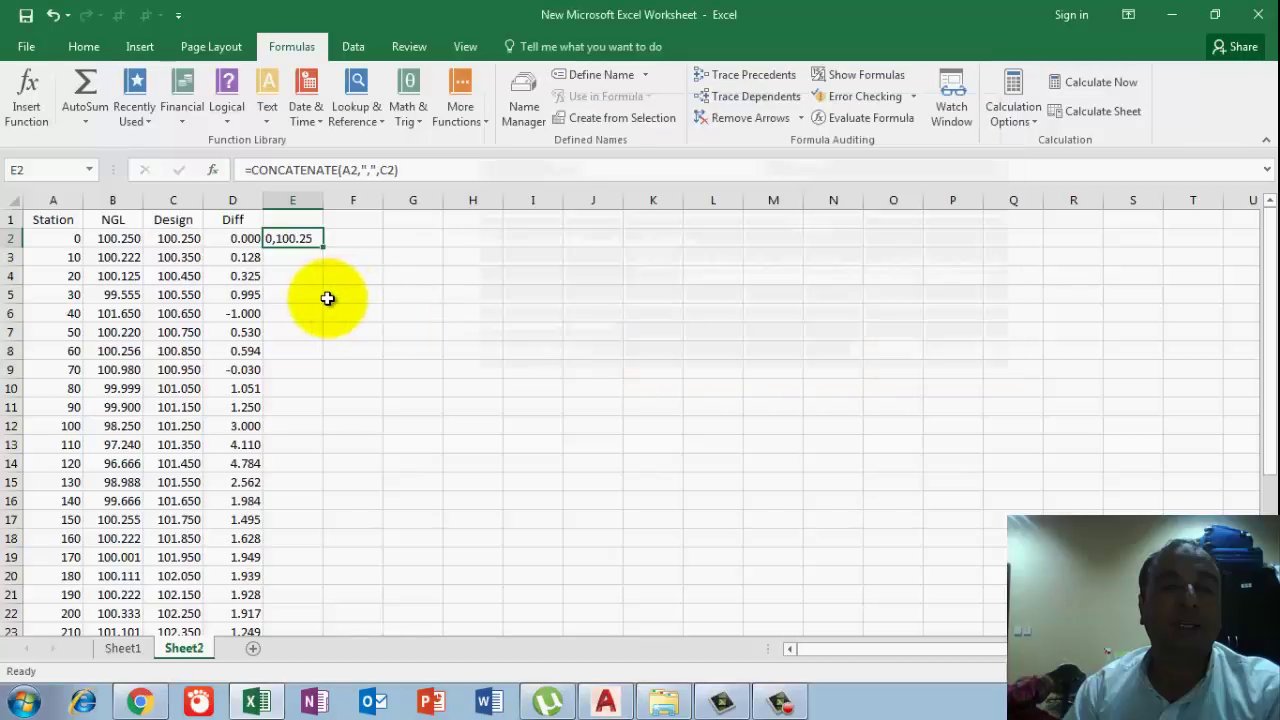
Step: Fill the station and design level formula down to E32 and copy the resulting pairs
{"action": "double_click", "coordinate": [323, 244]}
{"action": "scroll", "coordinate": [343, 375], "scroll_direction": "down", "scroll_amount": 5}
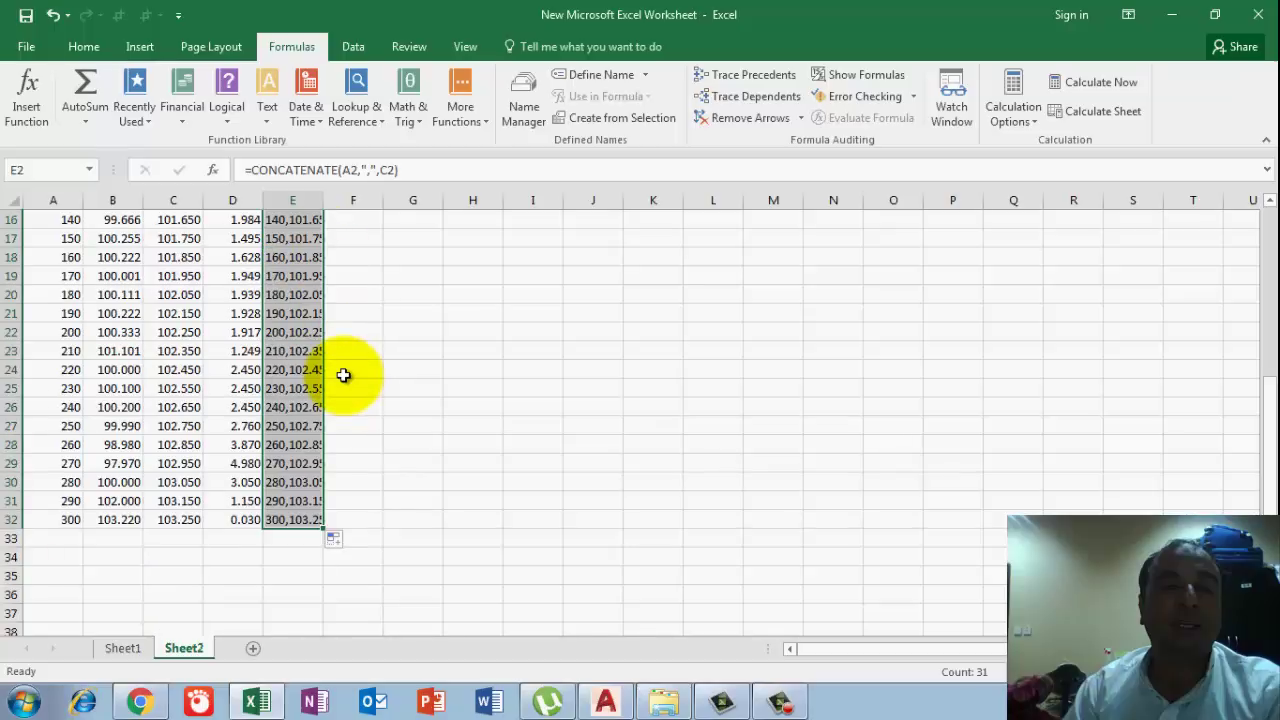
{"action": "scroll", "coordinate": [343, 372], "scroll_direction": "up", "scroll_amount": 4}
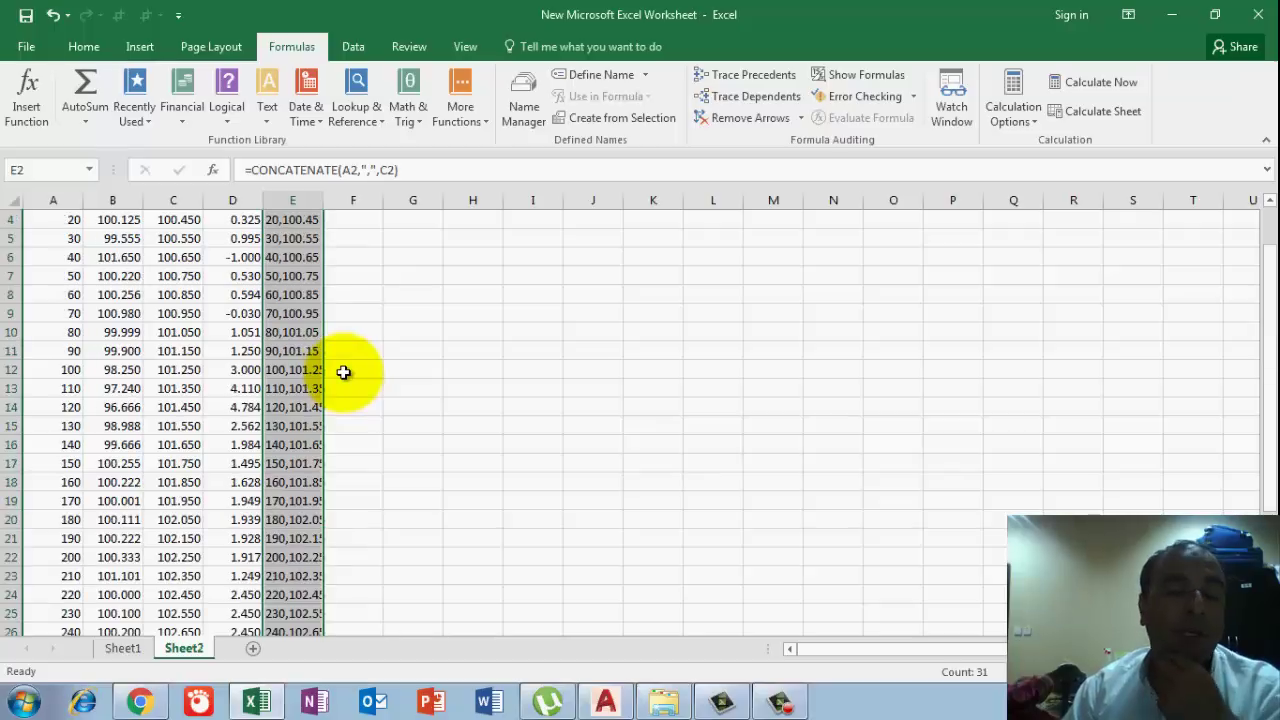
{"action": "scroll", "coordinate": [343, 372], "scroll_direction": "up", "scroll_amount": 1}
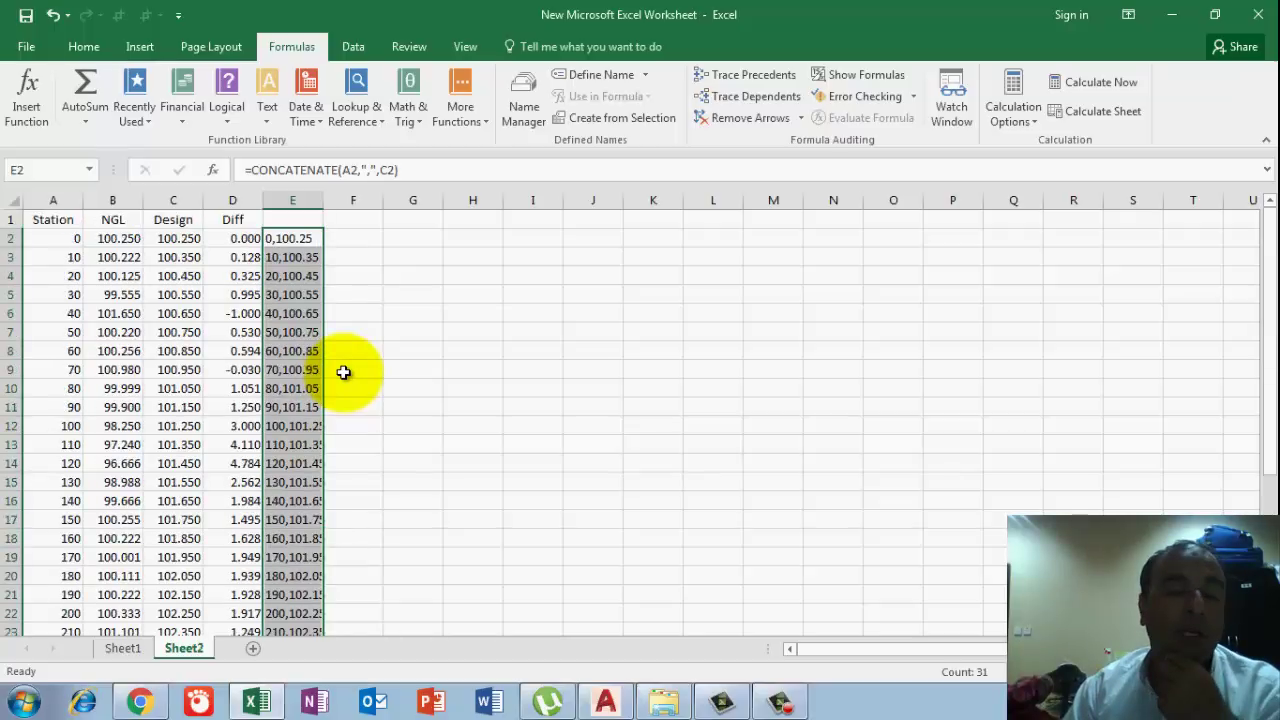
{"action": "key", "text": "ctrl+c"}
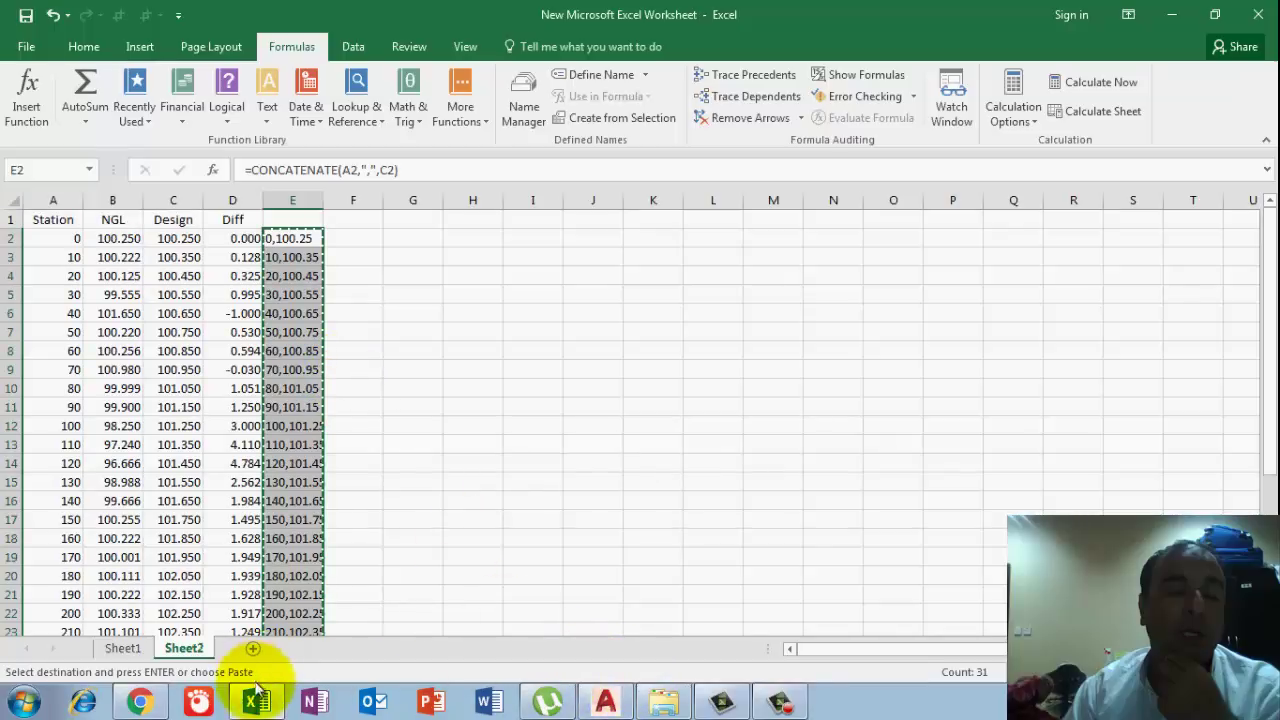
Step: Switch to AutoCAD, run the PO command with 0,95 as the datum and attach the start-up template
{"action": "left_click", "coordinate": [600, 703]}
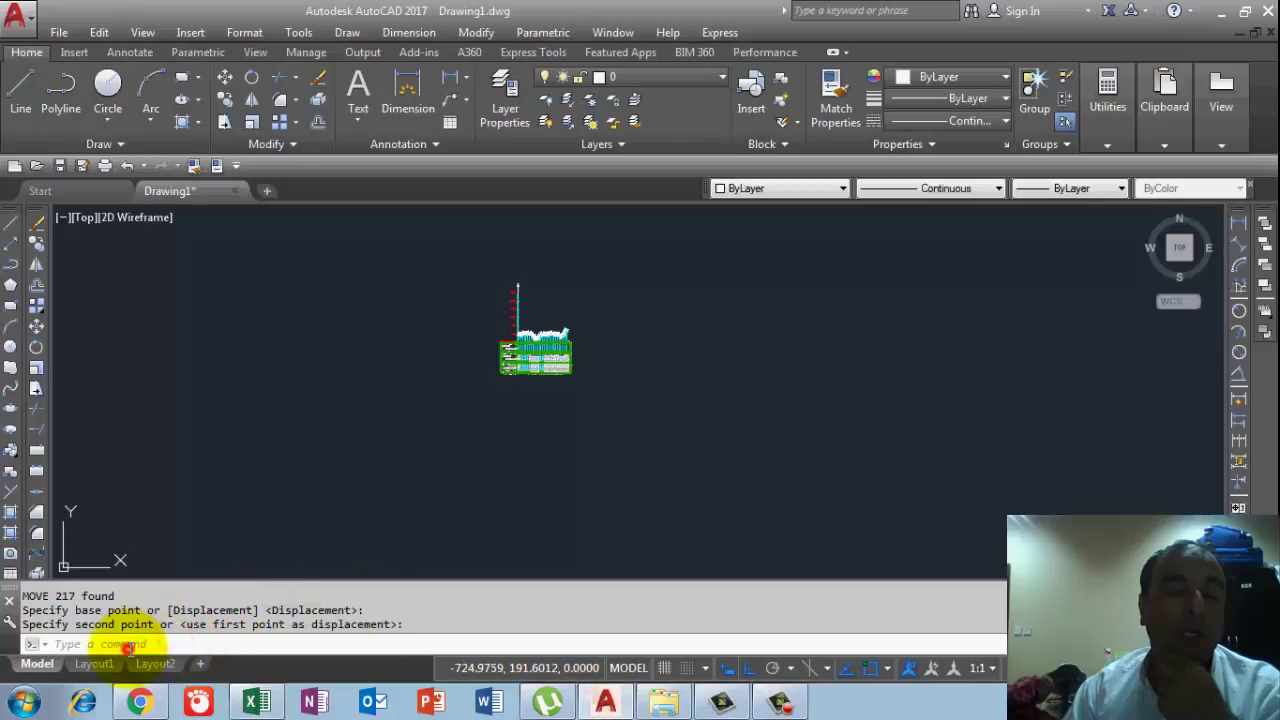
{"action": "left_click", "coordinate": [151, 641]}
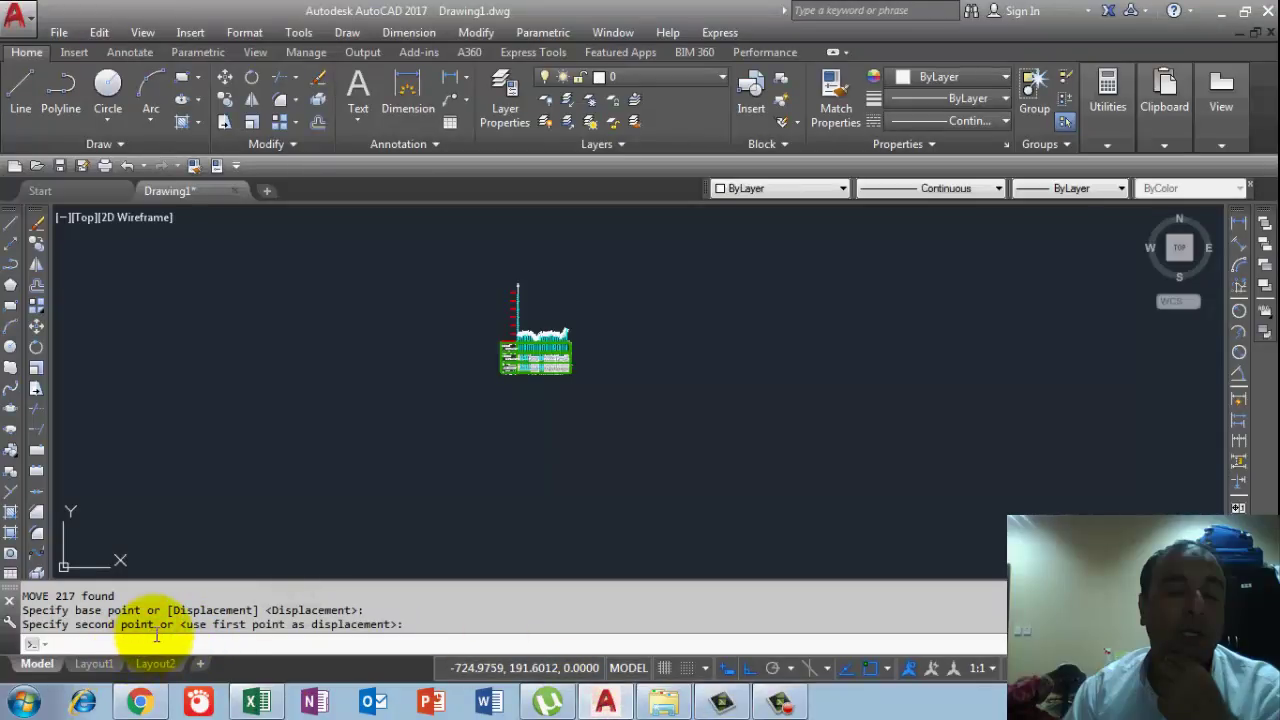
{"action": "type", "text": "pe"}
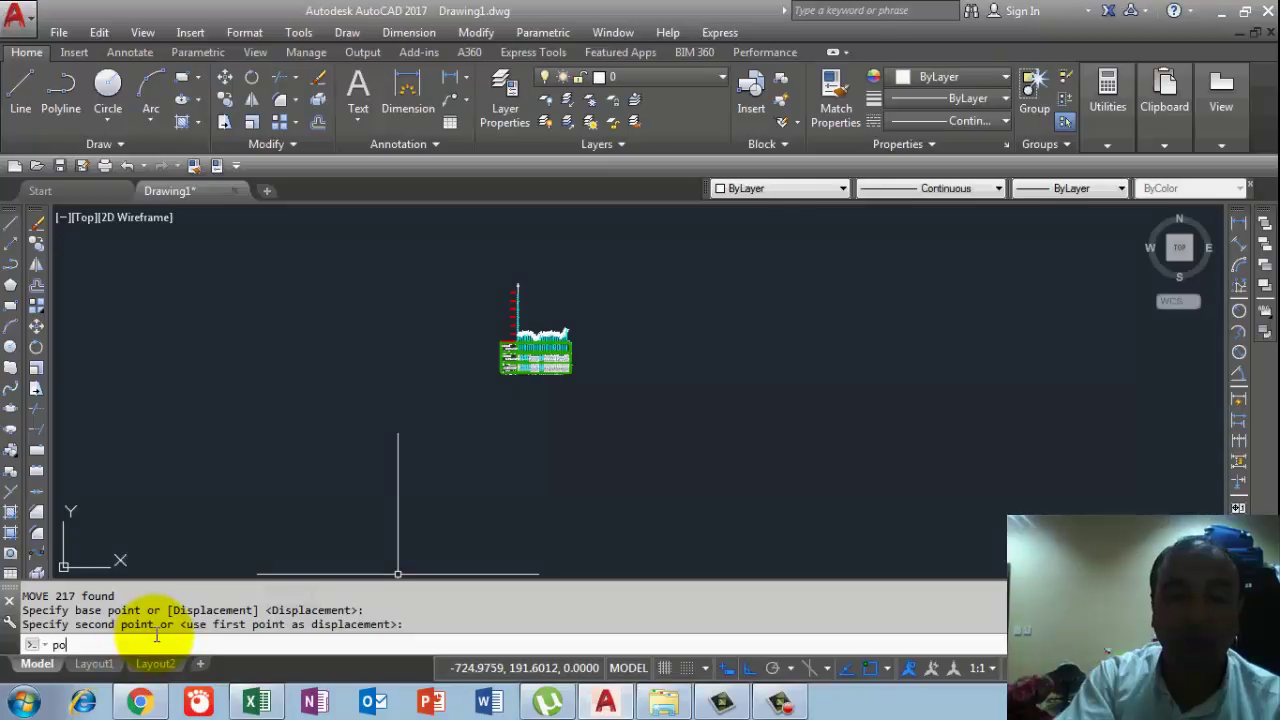
{"action": "key", "text": "Return"}
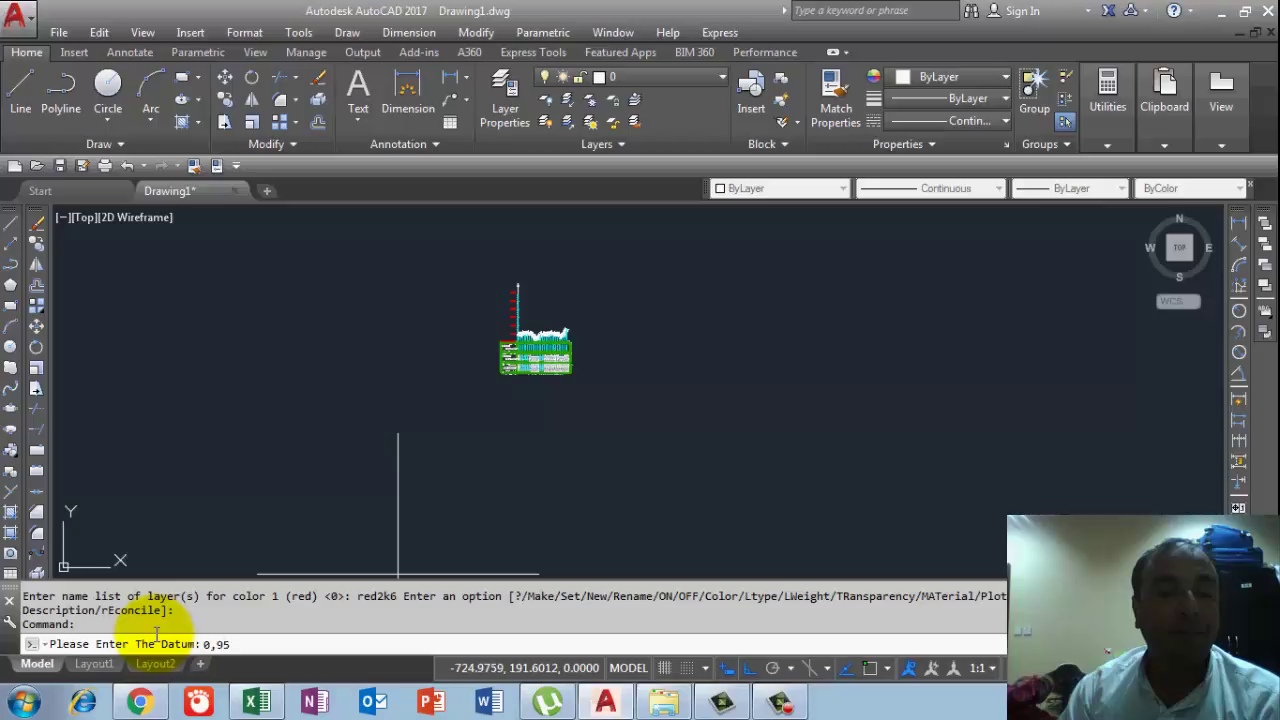
{"action": "key", "text": "Return"}
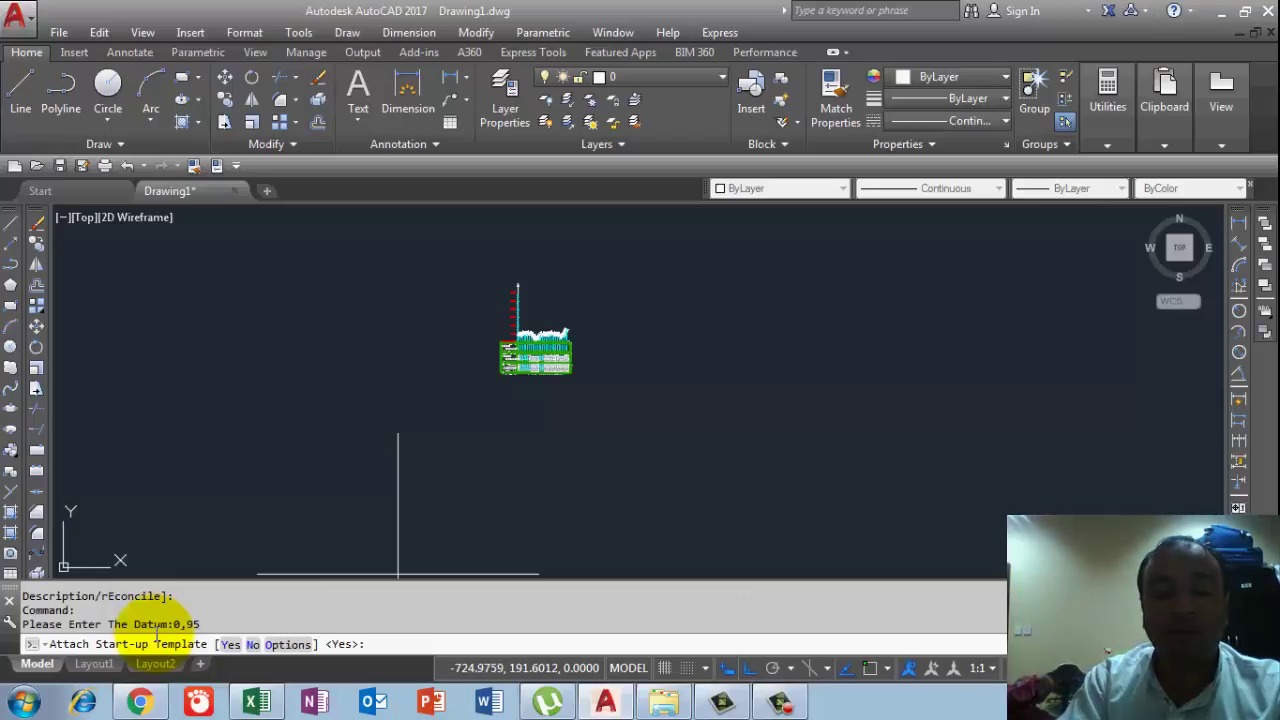
{"action": "key", "text": "Return"}
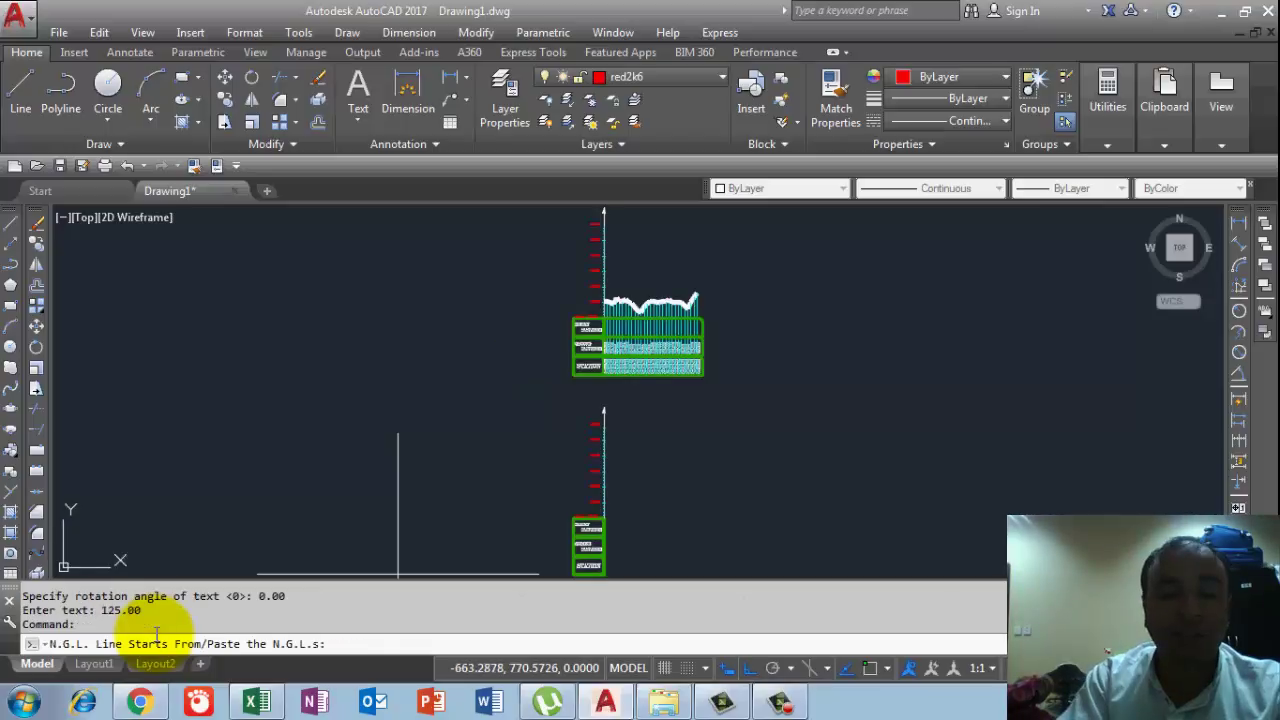
Step: Paste the copied station and design level pairs at the N.G.L. line prompt and complete the second profile
{"action": "right_click", "coordinate": [335, 643]}
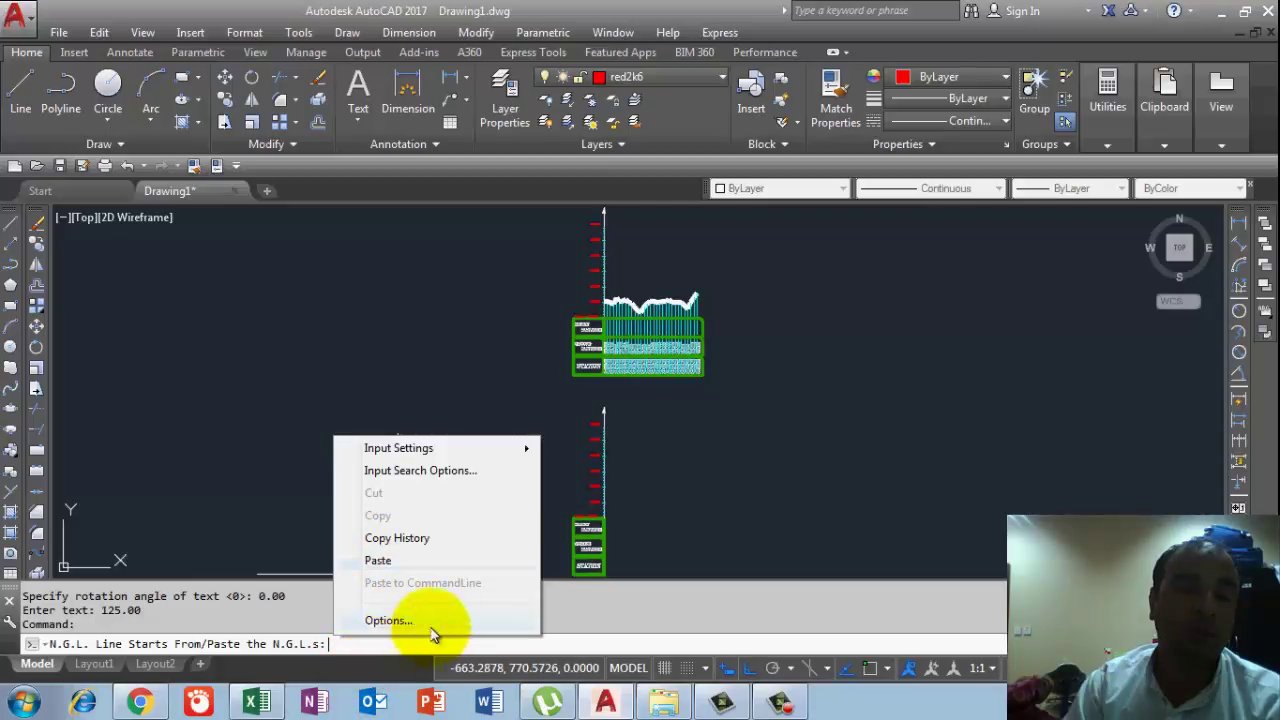
{"action": "left_click", "coordinate": [403, 569]}
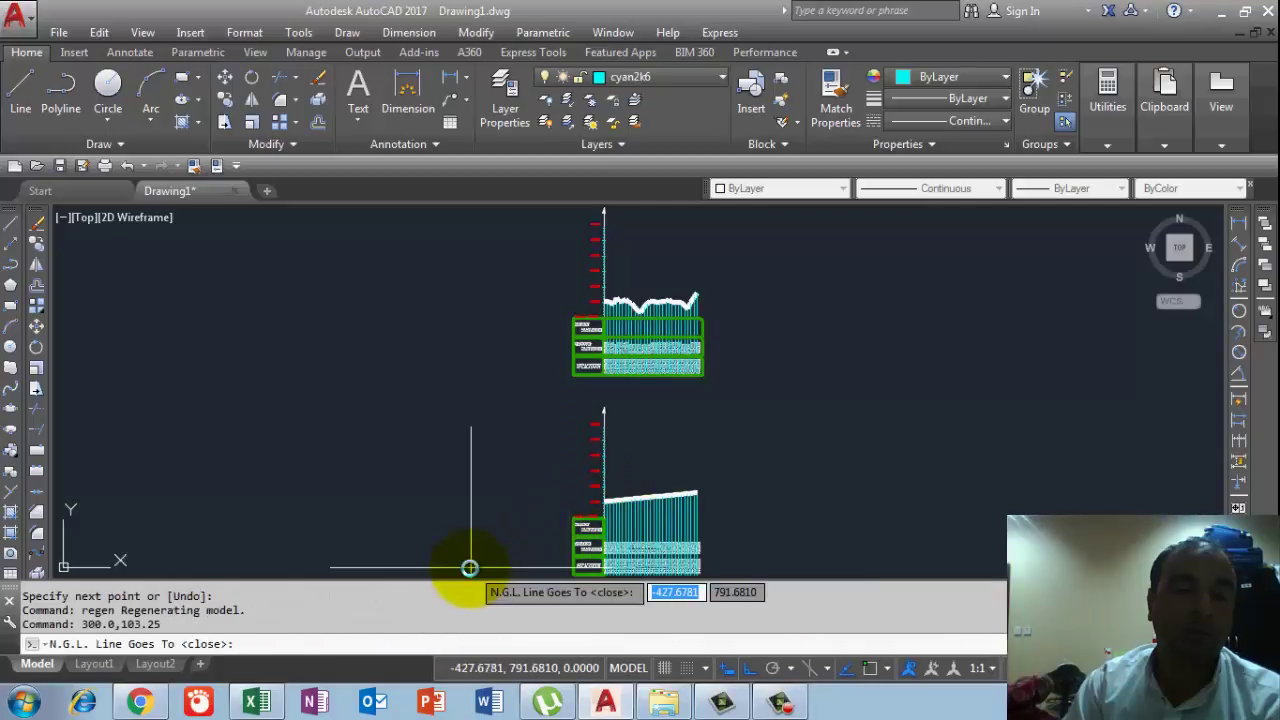
{"action": "left_click", "coordinate": [469, 568]}
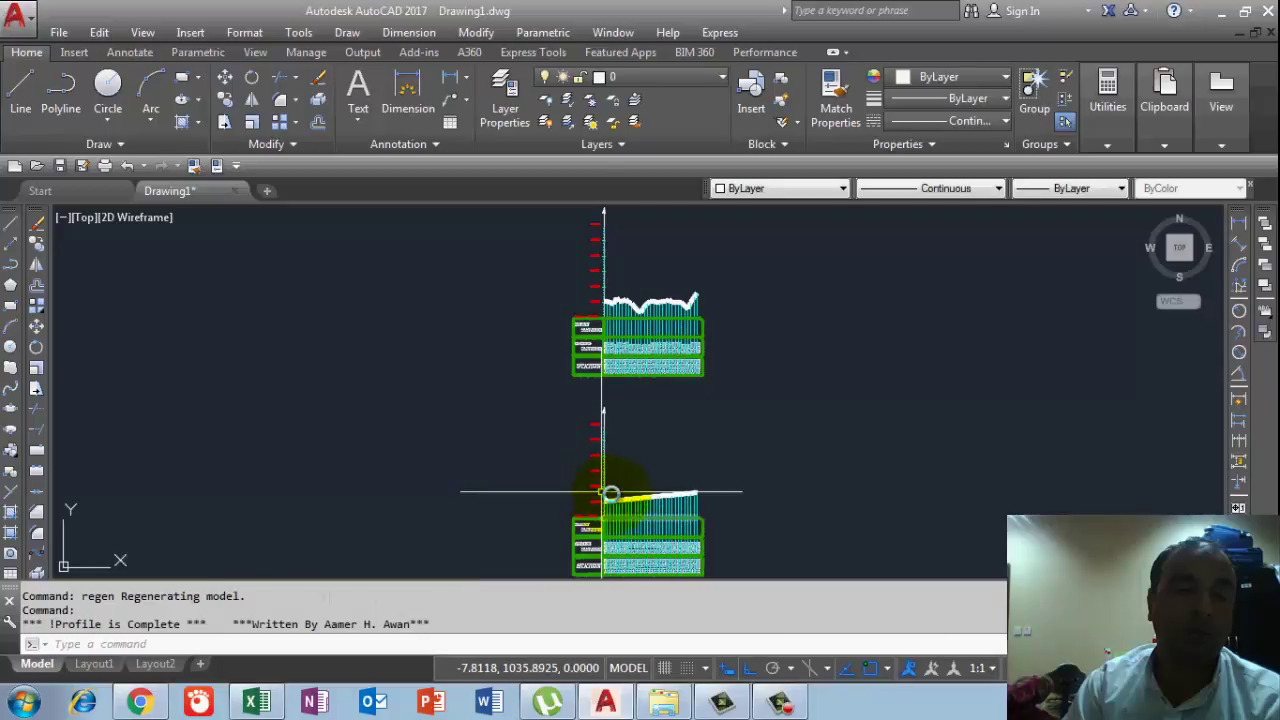
Step: Examine the second profile's design line and the elevation labels in its rows
{"action": "scroll", "coordinate": [626, 514], "scroll_direction": "up", "scroll_amount": 8}
{"action": "middle_click_drag", "start_coordinate": [623, 520], "coordinate": [605, 319]}
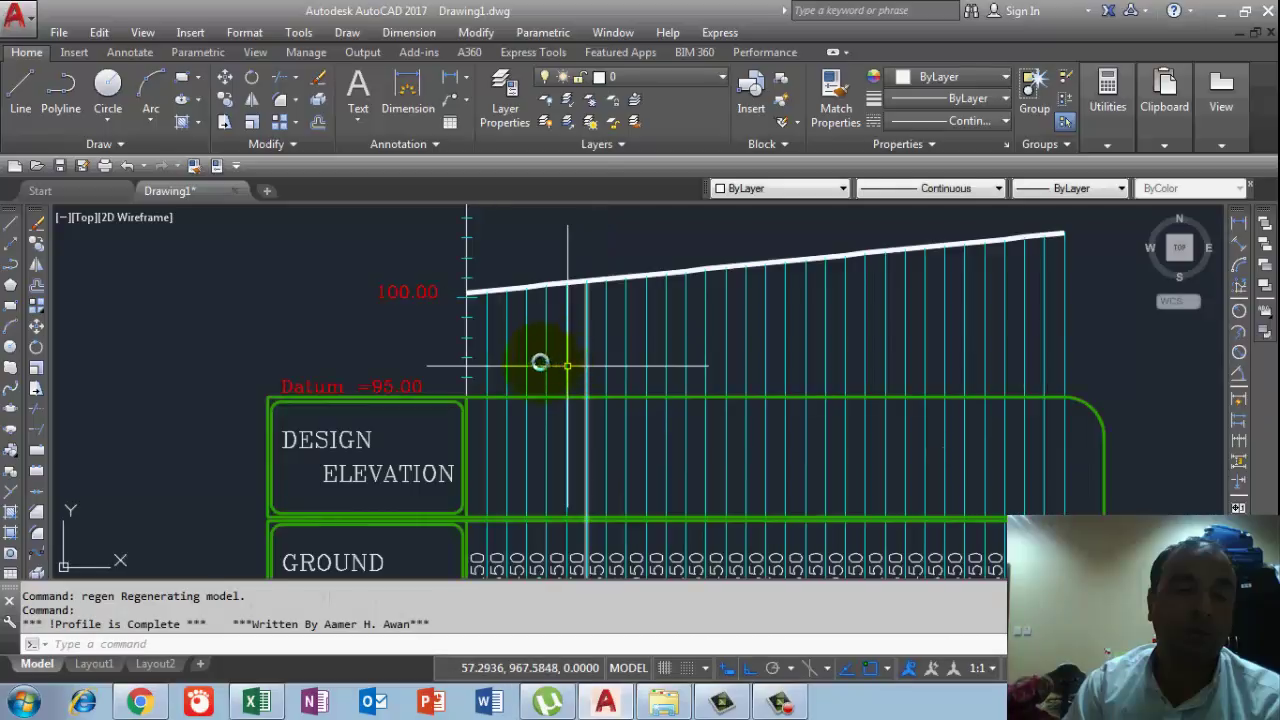
{"action": "scroll", "coordinate": [507, 378], "scroll_direction": "down", "scroll_amount": 2}
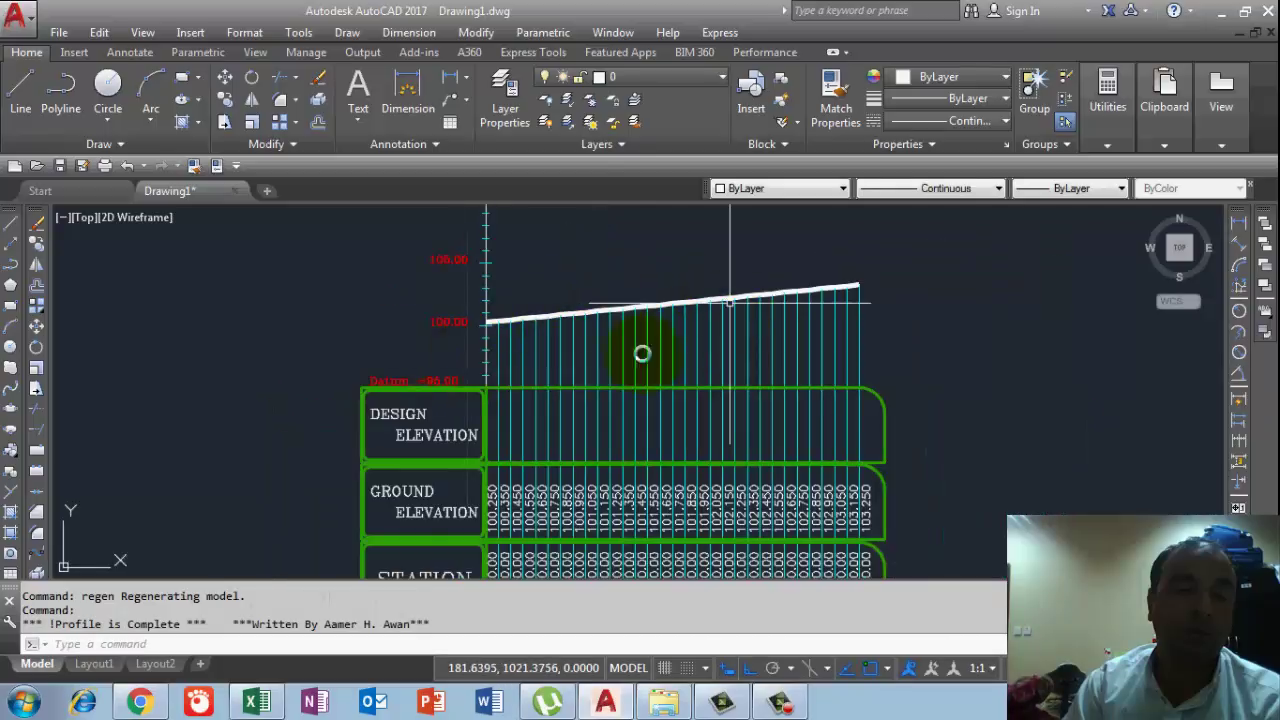
{"action": "scroll", "coordinate": [460, 450], "scroll_direction": "down", "scroll_amount": 2}
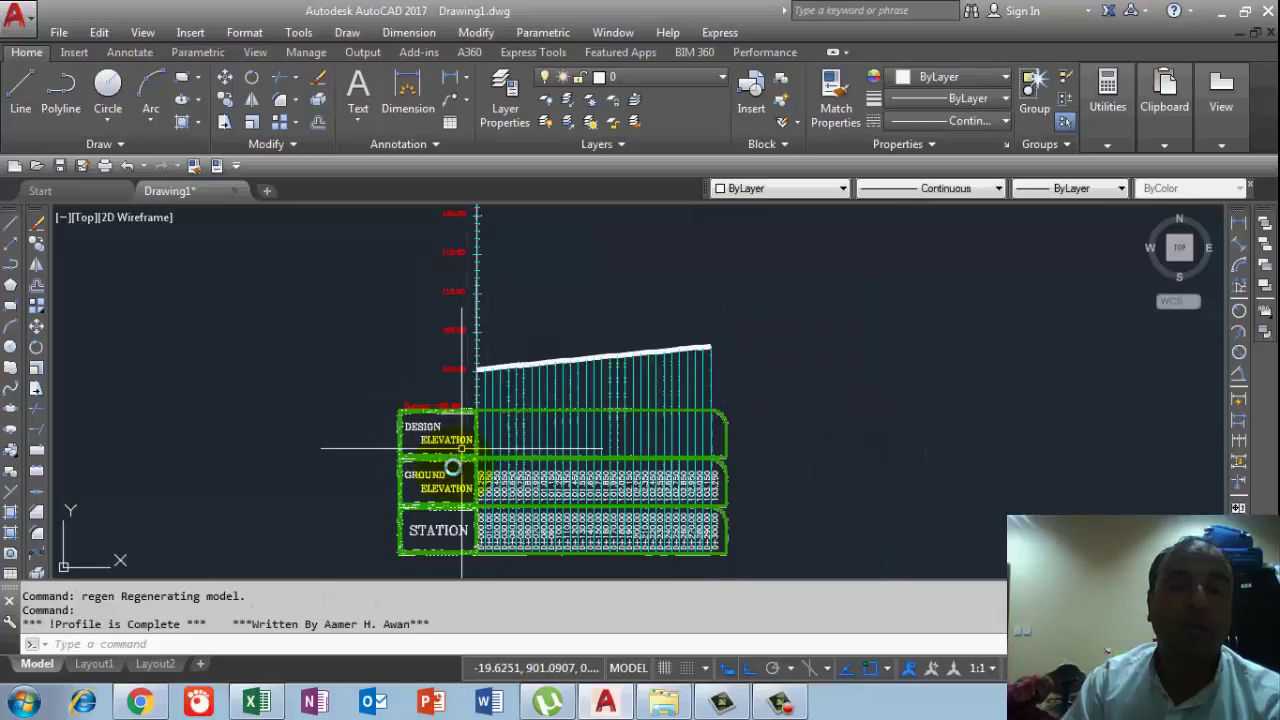
{"action": "scroll", "coordinate": [510, 495], "scroll_direction": "up", "scroll_amount": 4}
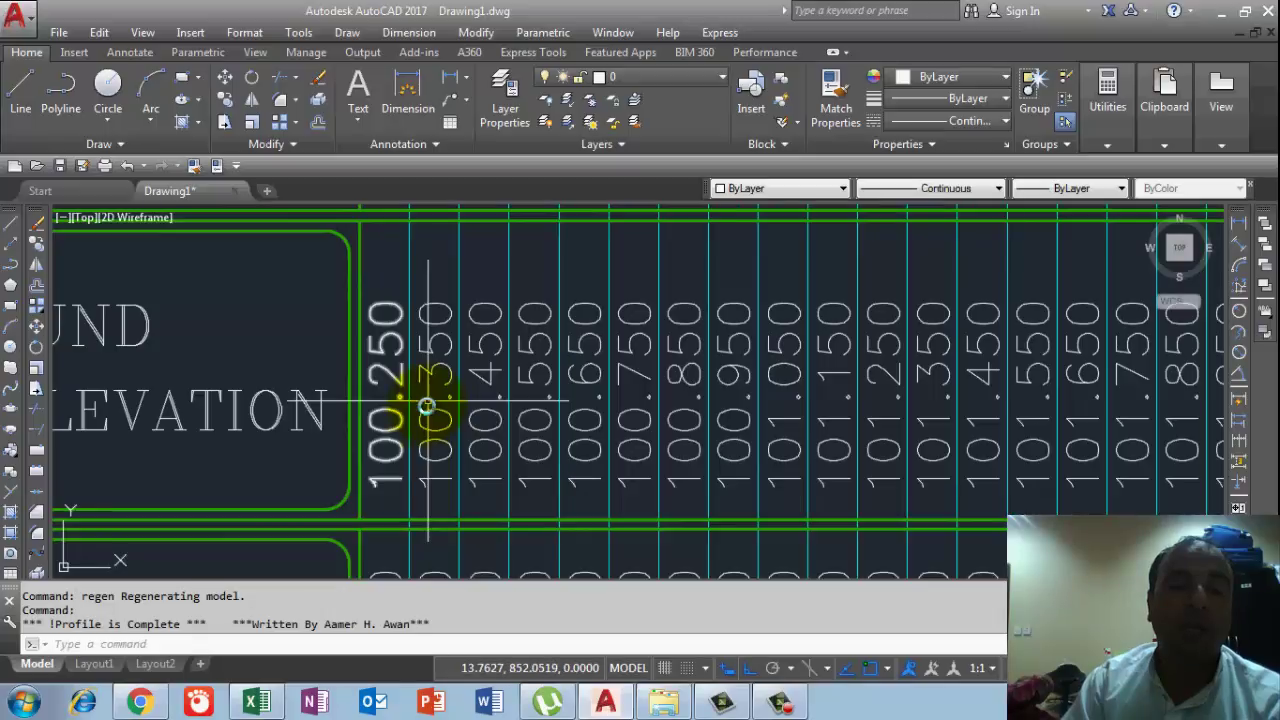
{"action": "scroll", "coordinate": [396, 380], "scroll_direction": "up", "scroll_amount": 3}
{"action": "scroll", "coordinate": [385, 382], "scroll_direction": "down", "scroll_amount": 3}
Step: Copy the lower profile's Ground Elevation labels, based at the row's lower corner on the axis, to the matching Design Elevation row corner of the upper profile
{"action": "left_click", "coordinate": [366, 363]}
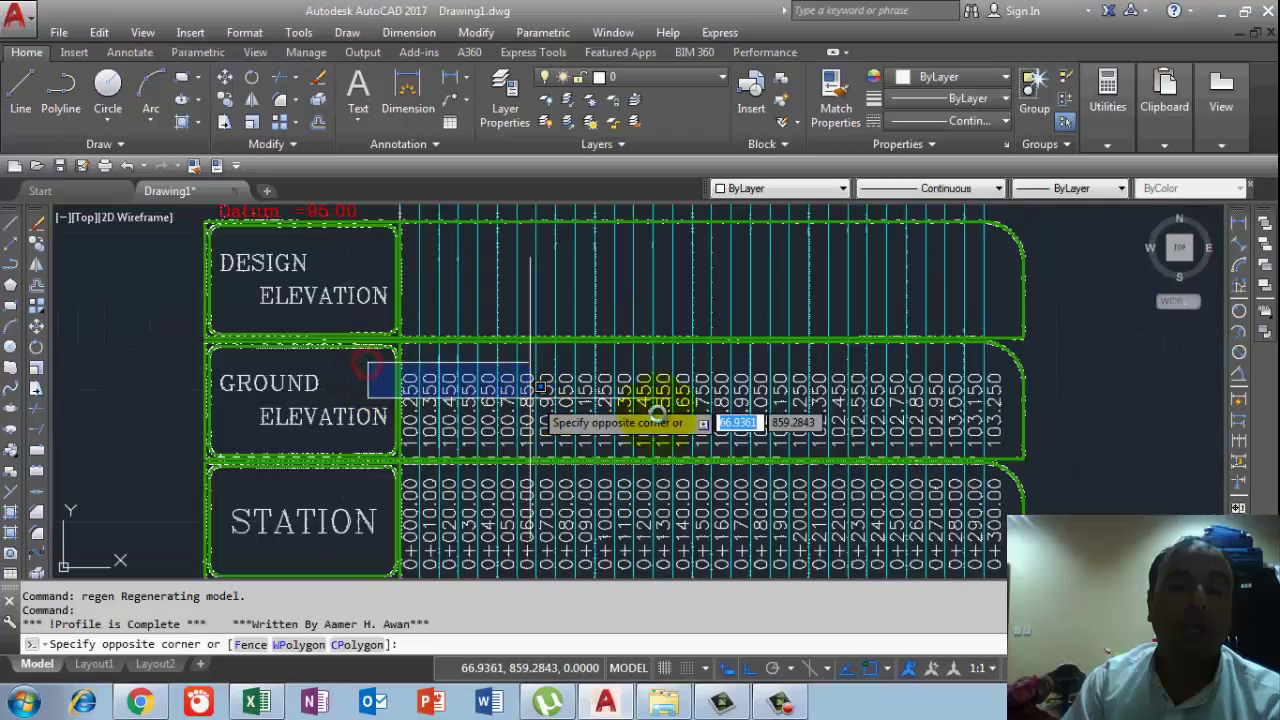
{"action": "left_click", "coordinate": [1018, 436]}
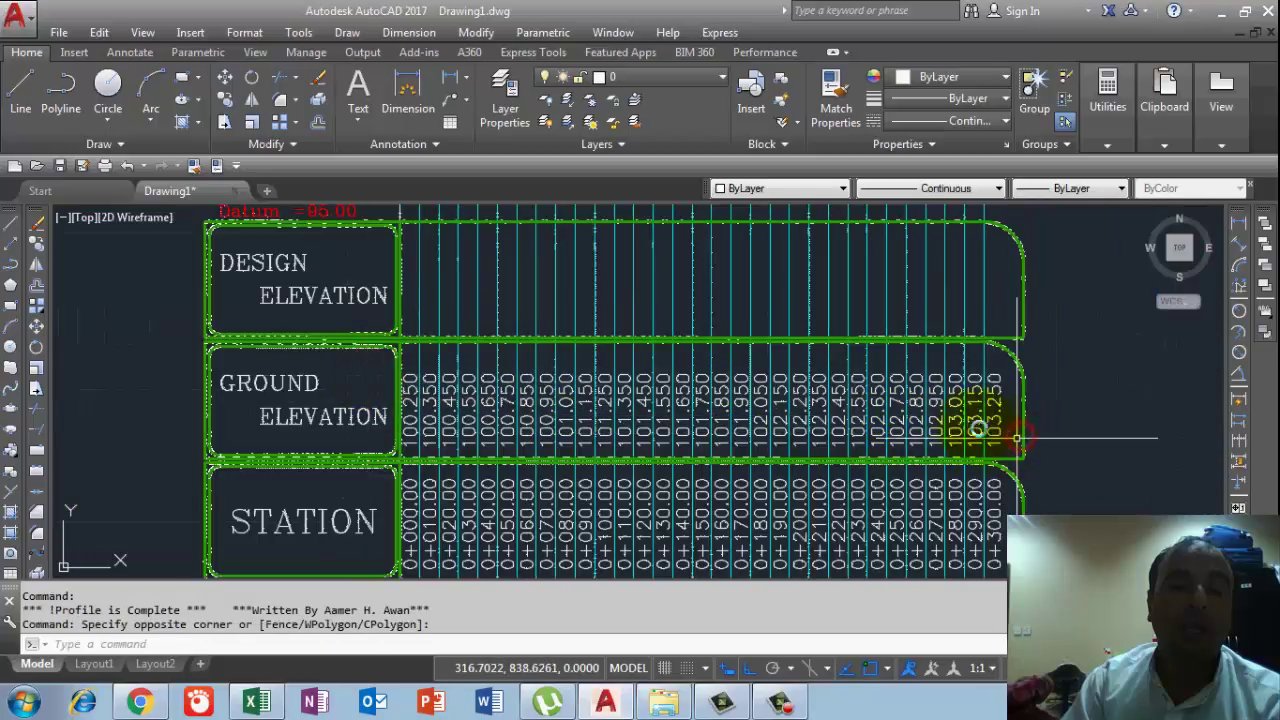
{"action": "left_click", "coordinate": [386, 370]}
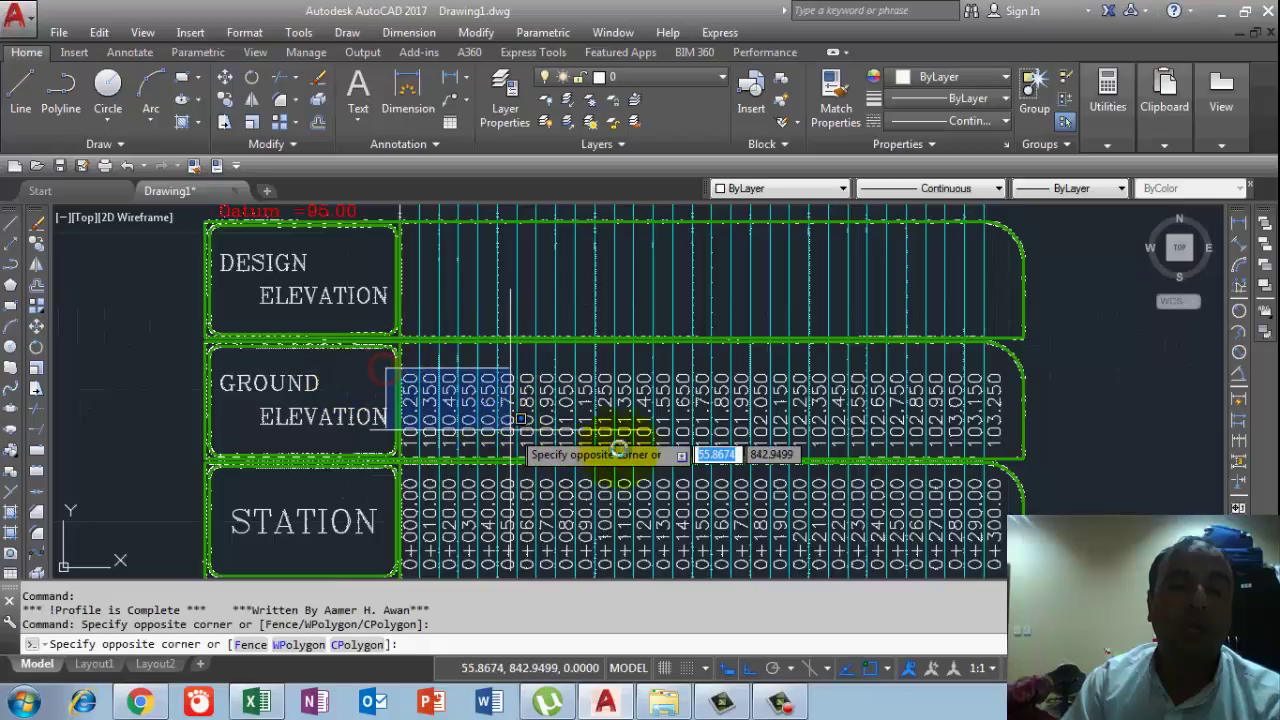
{"action": "left_click", "coordinate": [1004, 452]}
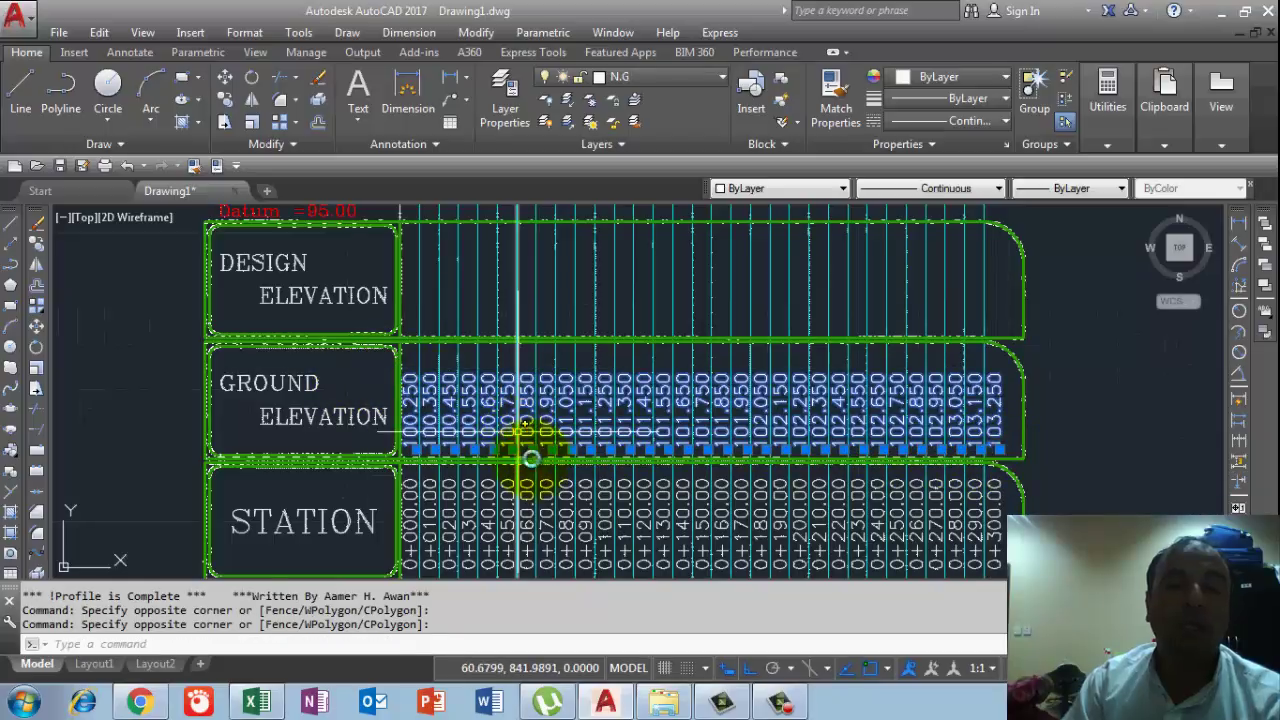
{"action": "scroll", "coordinate": [537, 459], "scroll_direction": "down", "scroll_amount": 3}
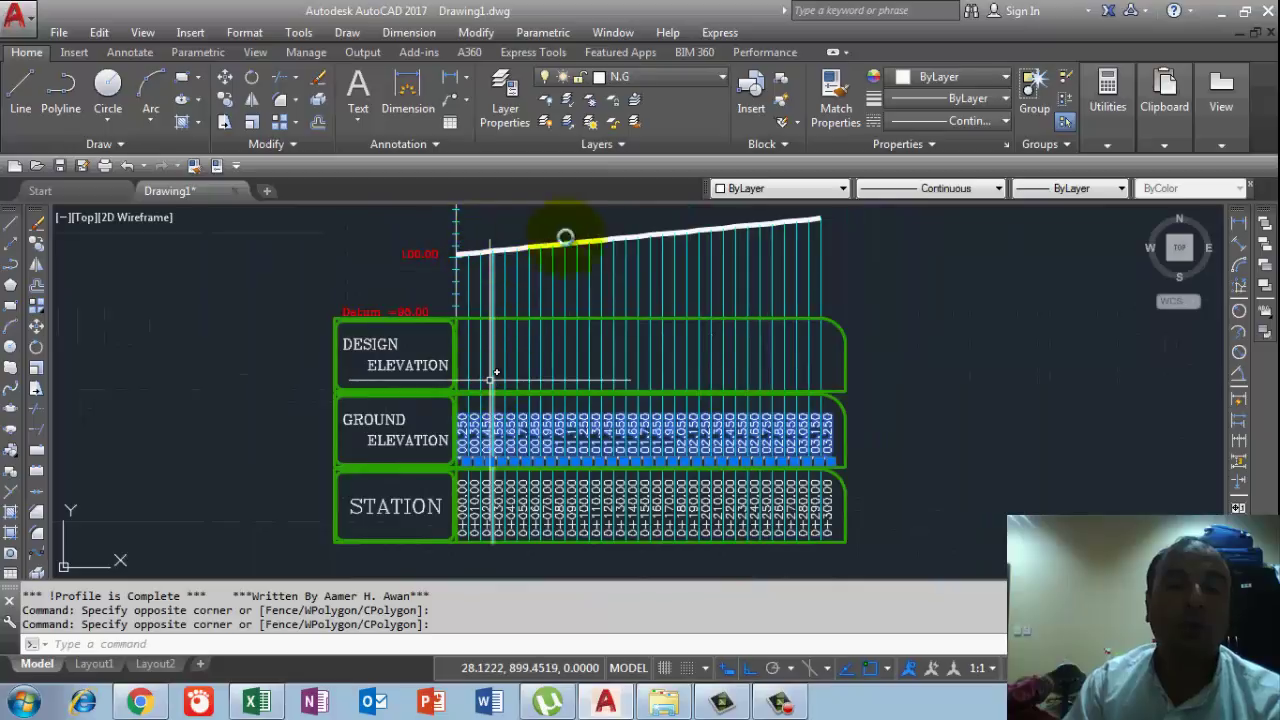
{"action": "scroll", "coordinate": [488, 440], "scroll_direction": "up", "scroll_amount": 4}
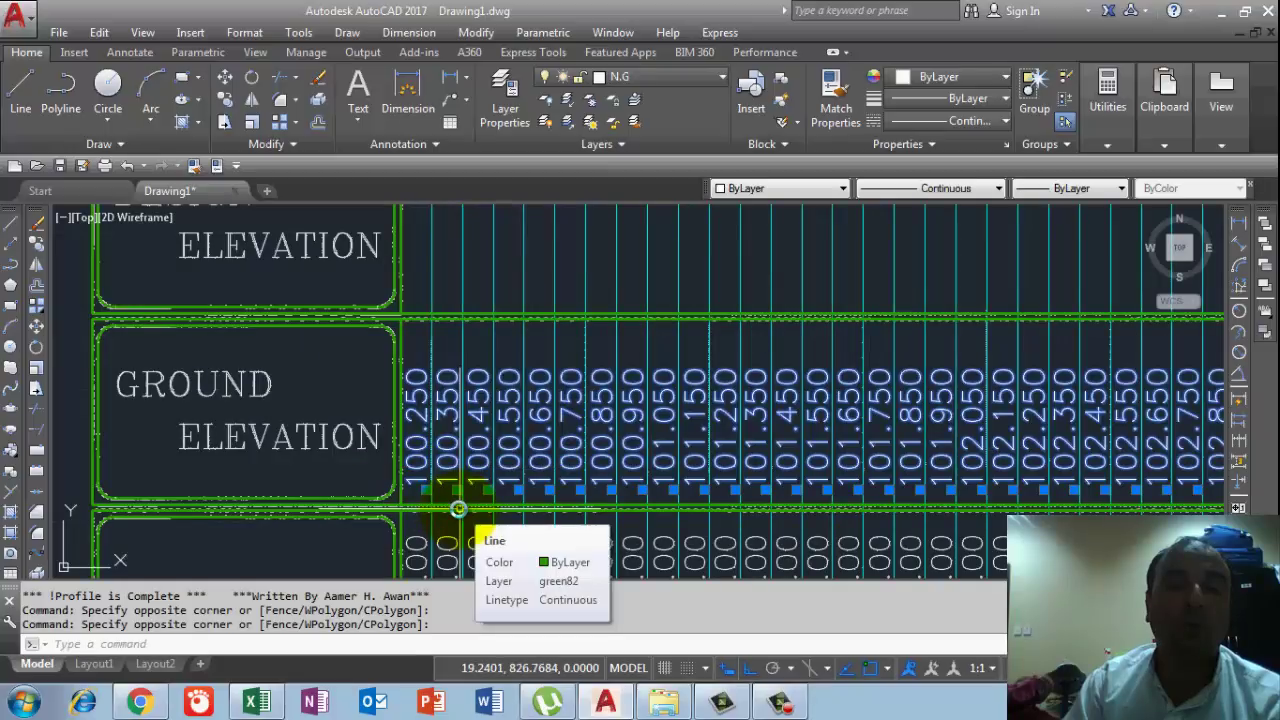
{"action": "type", "text": "co"}
{"action": "key", "text": "Return"}
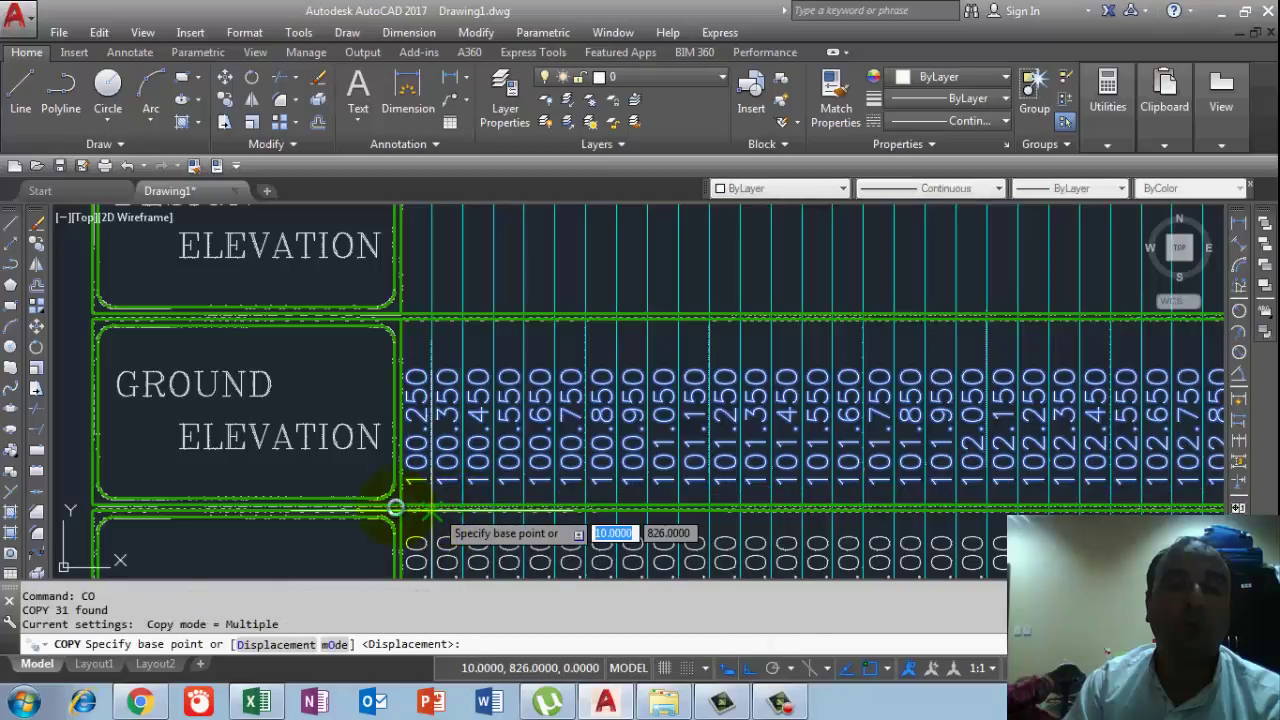
{"action": "scroll", "coordinate": [429, 508], "scroll_direction": "up", "scroll_amount": 5}
{"action": "left_click", "coordinate": [427, 507]}
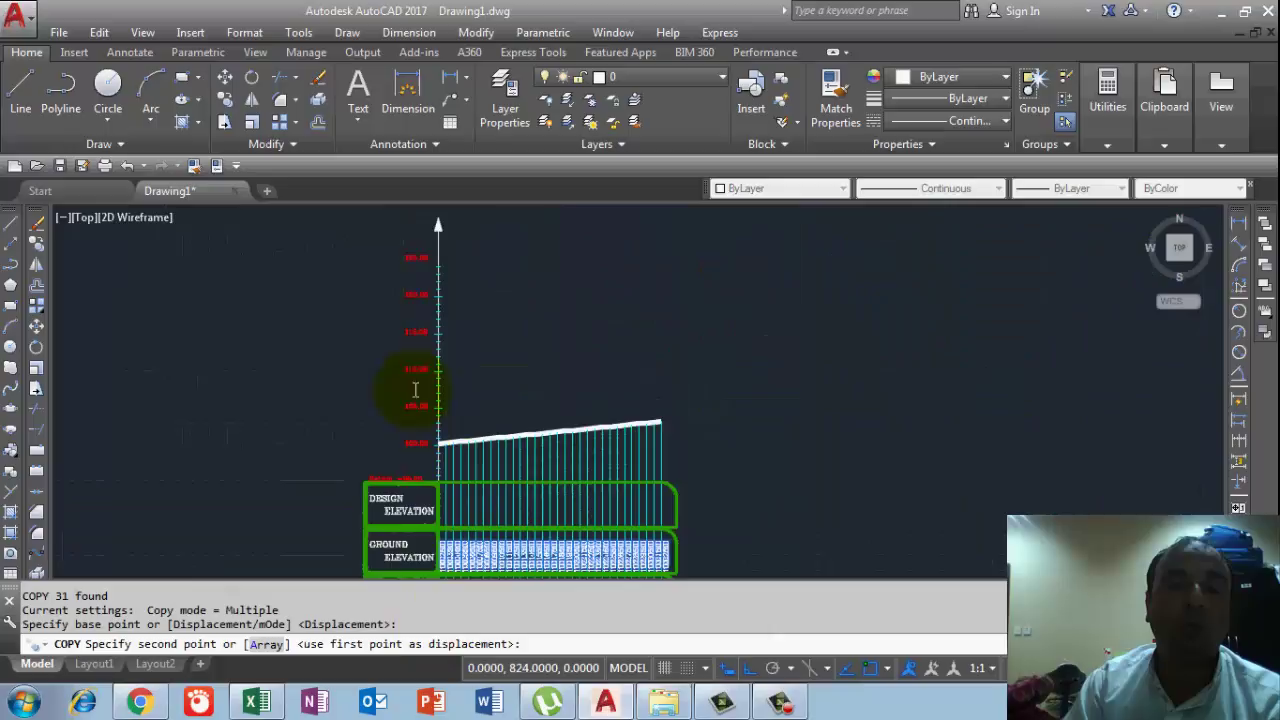
{"action": "scroll", "coordinate": [451, 336], "scroll_direction": "up", "scroll_amount": 4}
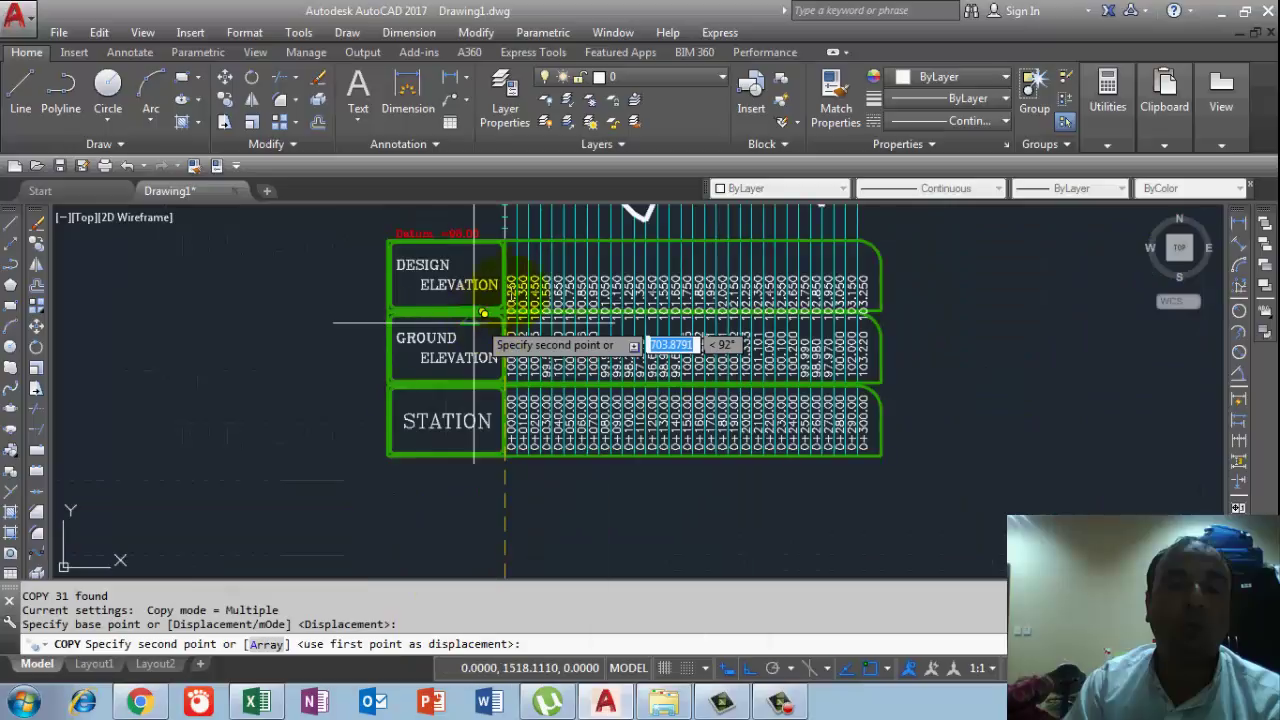
{"action": "scroll", "coordinate": [483, 313], "scroll_direction": "up", "scroll_amount": 3}
{"action": "scroll", "coordinate": [497, 306], "scroll_direction": "up", "scroll_amount": 4}
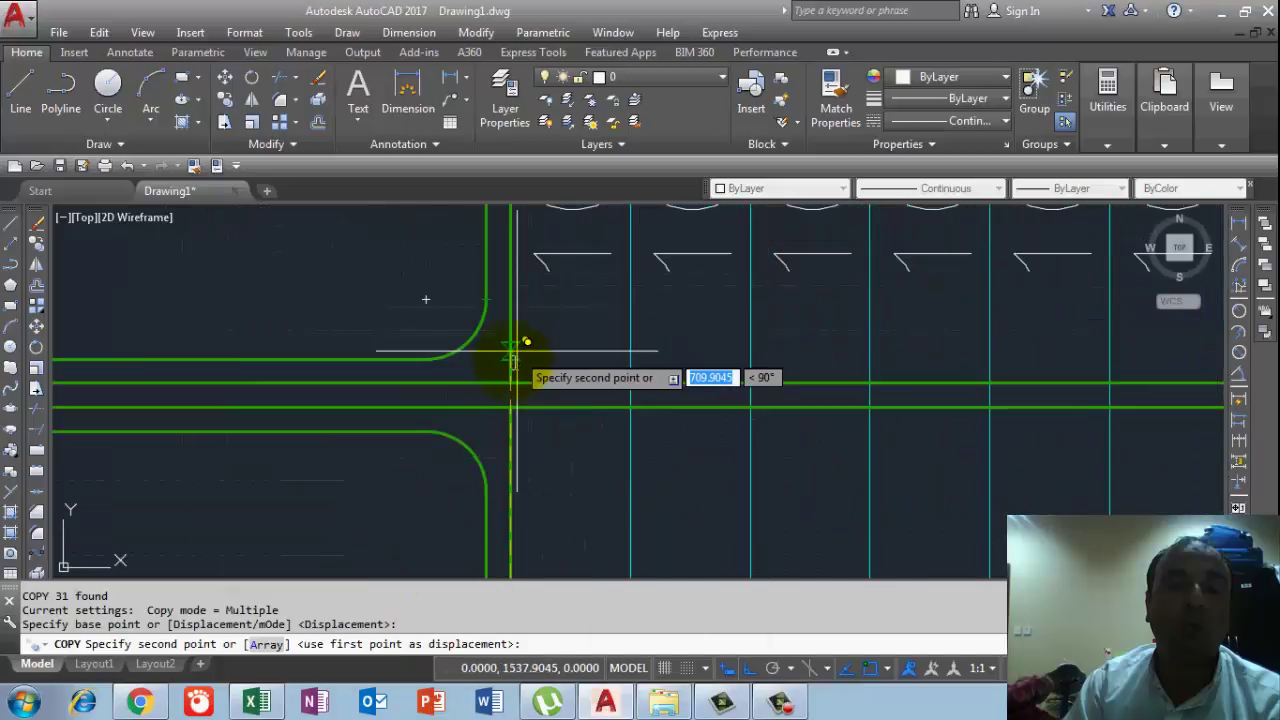
{"action": "left_click", "coordinate": [508, 381]}
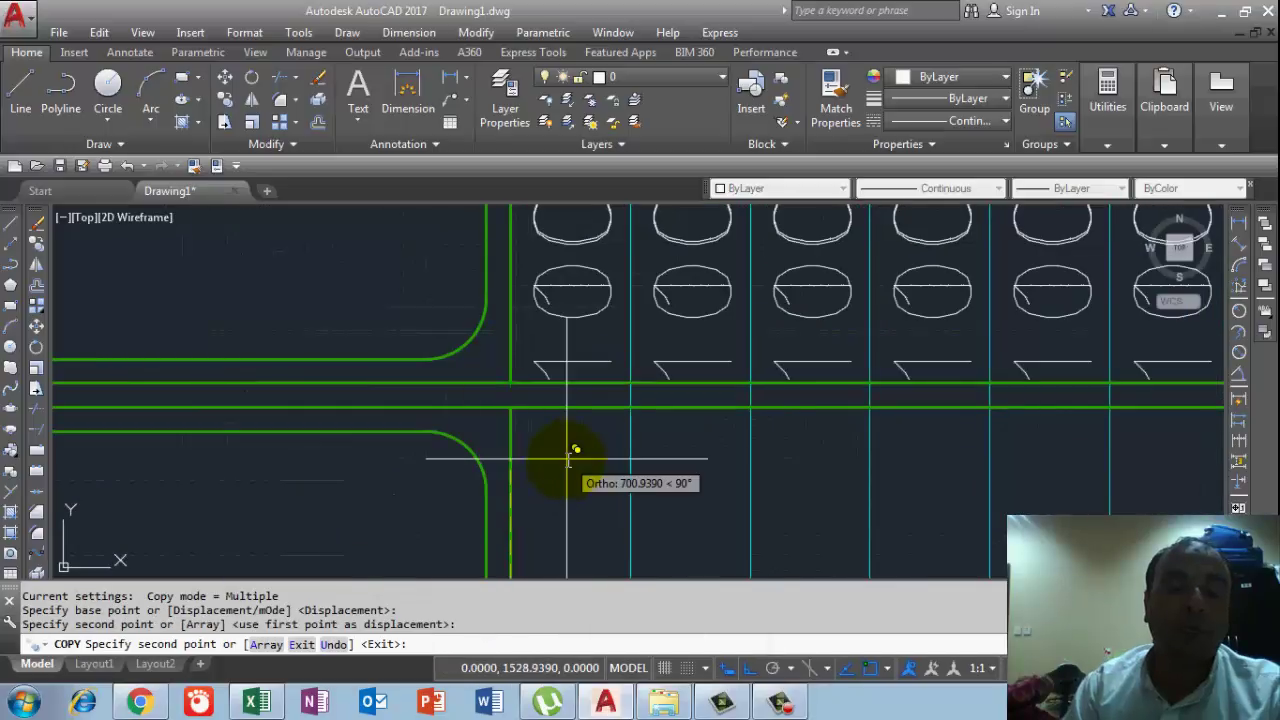
{"action": "key", "text": "Escape"}
{"action": "scroll", "coordinate": [569, 459], "scroll_direction": "down", "scroll_amount": 7}
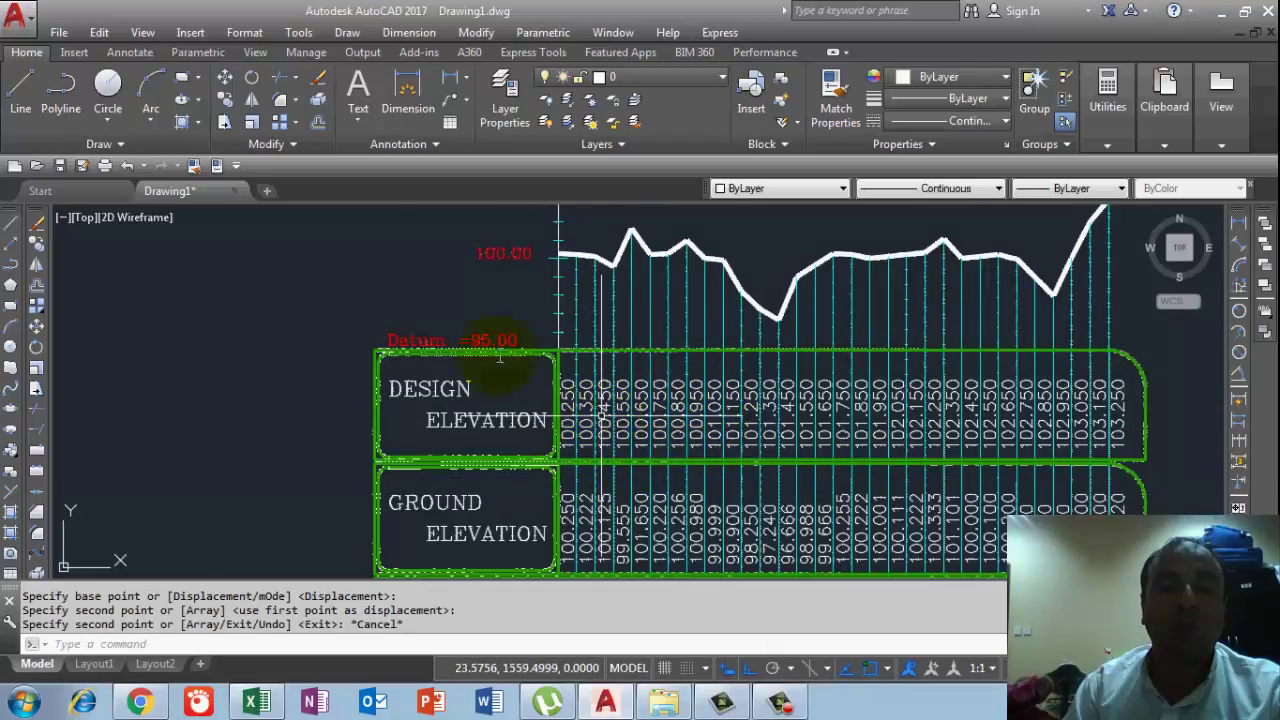
Step: Try to window-select the labels in the lower profile's Ground Elevation row again
{"action": "scroll", "coordinate": [517, 485], "scroll_direction": "down", "scroll_amount": 3}
{"action": "middle_click_drag", "start_coordinate": [528, 490], "coordinate": [564, 266]}
{"action": "scroll", "coordinate": [564, 266], "scroll_direction": "up", "scroll_amount": 2}
{"action": "middle_click_drag", "start_coordinate": [402, 267], "coordinate": [430, 157]}
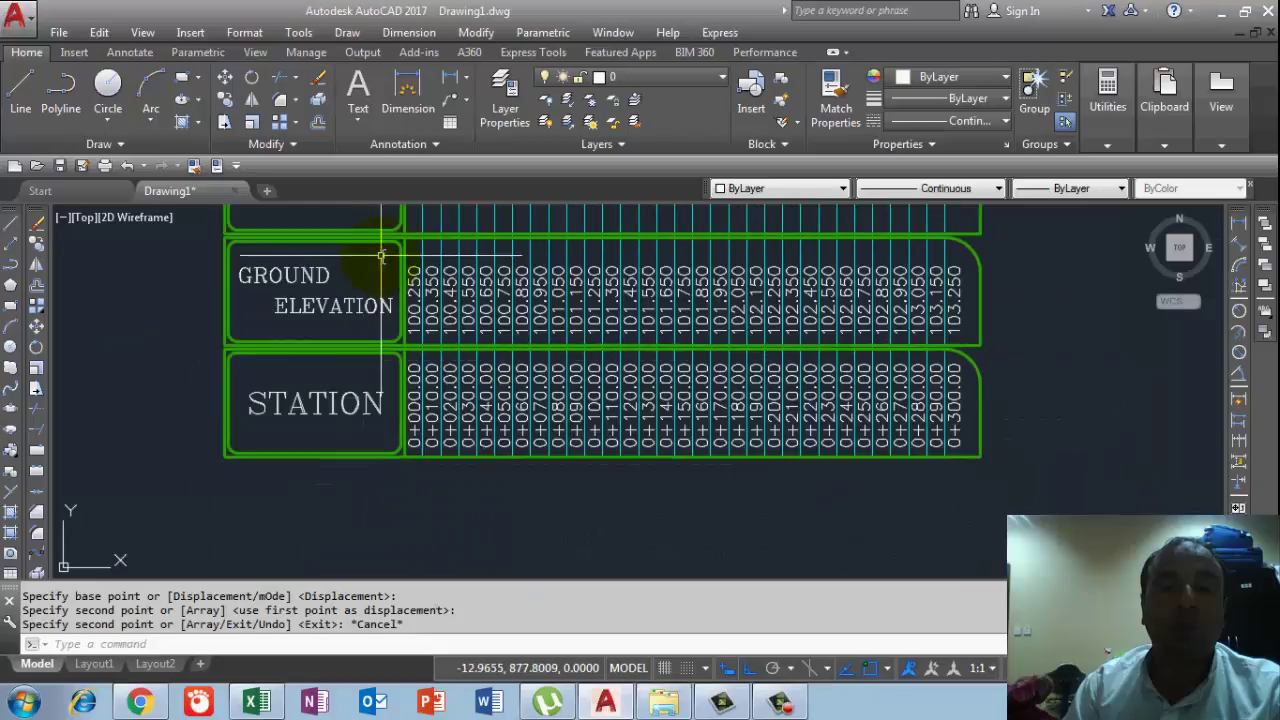
{"action": "left_click", "coordinate": [381, 258]}
{"action": "key", "text": "Escape"}
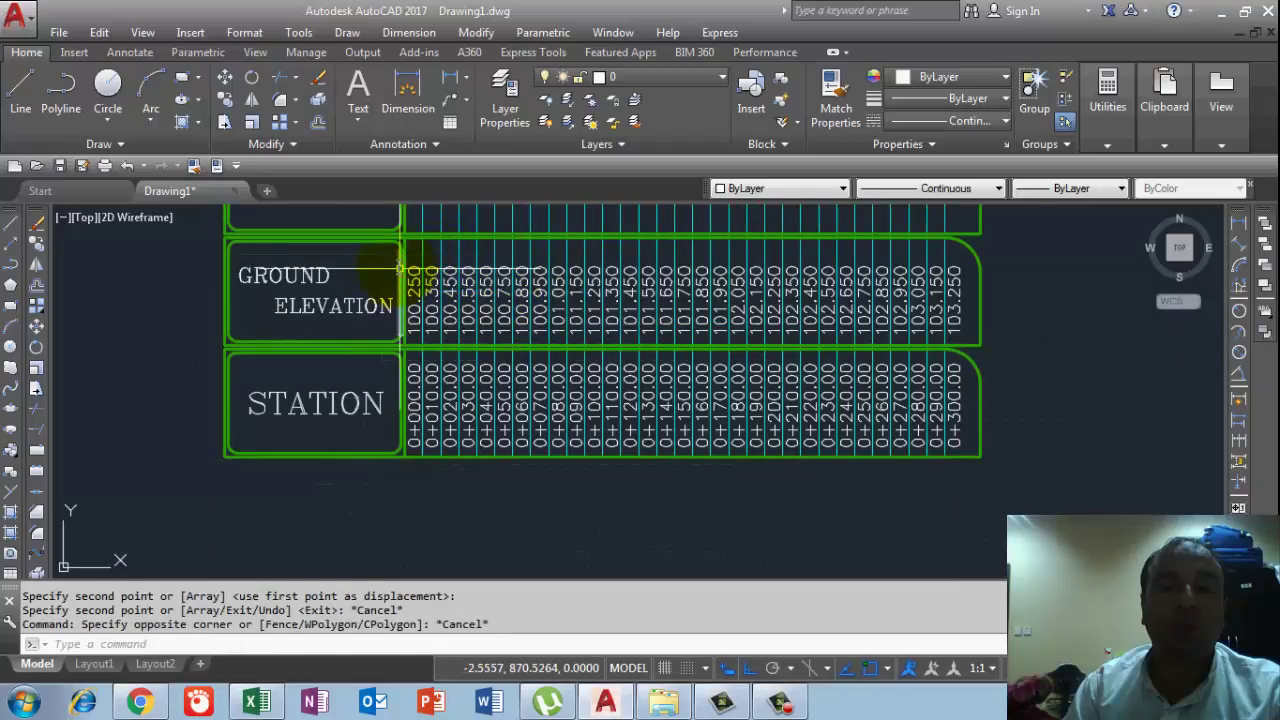
{"action": "left_click", "coordinate": [392, 261]}
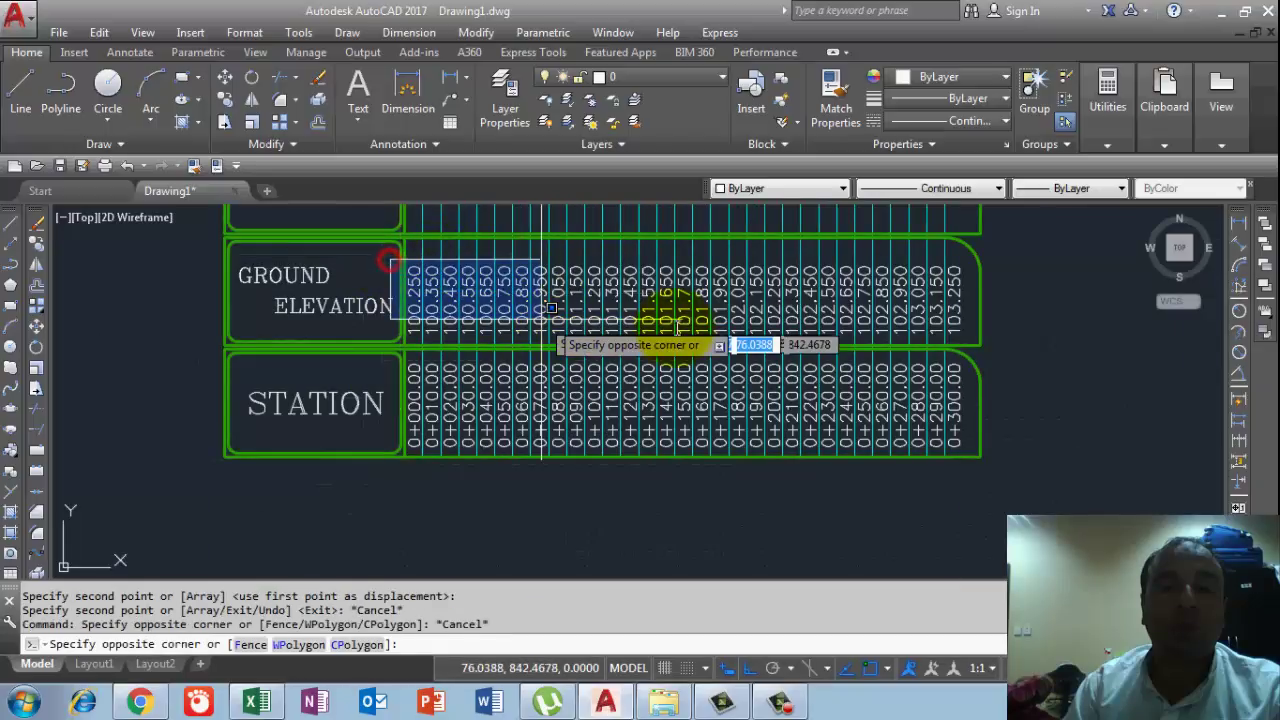
{"action": "left_click", "coordinate": [965, 322]}
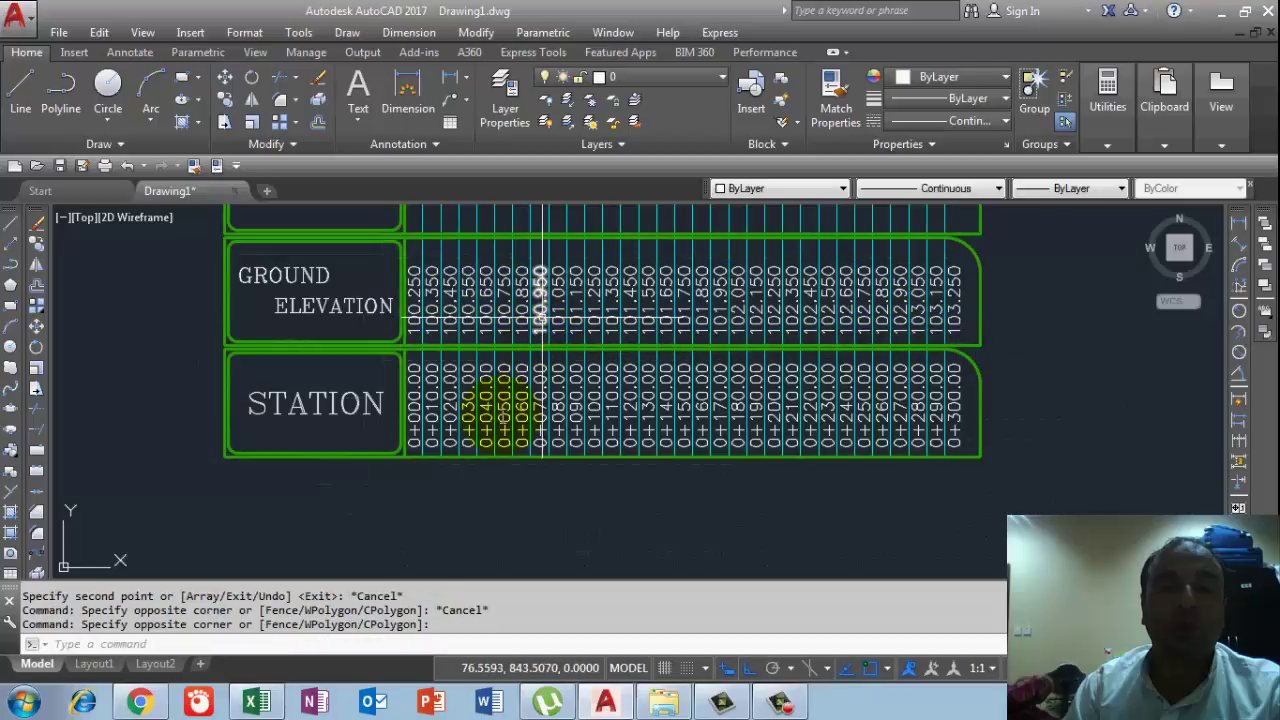
{"action": "scroll", "coordinate": [486, 363], "scroll_direction": "down", "scroll_amount": 3}
{"action": "scroll", "coordinate": [457, 371], "scroll_direction": "up", "scroll_amount": 6}
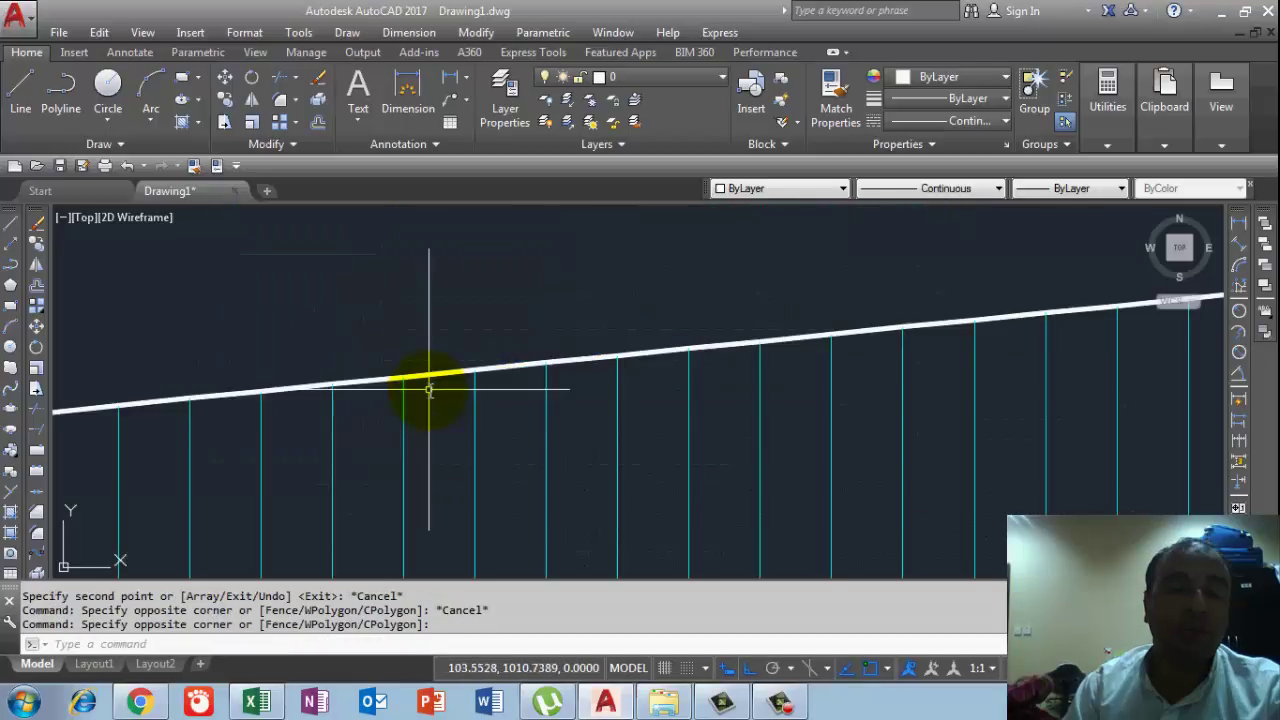
{"action": "scroll", "coordinate": [780, 320], "scroll_direction": "down", "scroll_amount": 2}
{"action": "scroll", "coordinate": [590, 327], "scroll_direction": "down", "scroll_amount": 3}
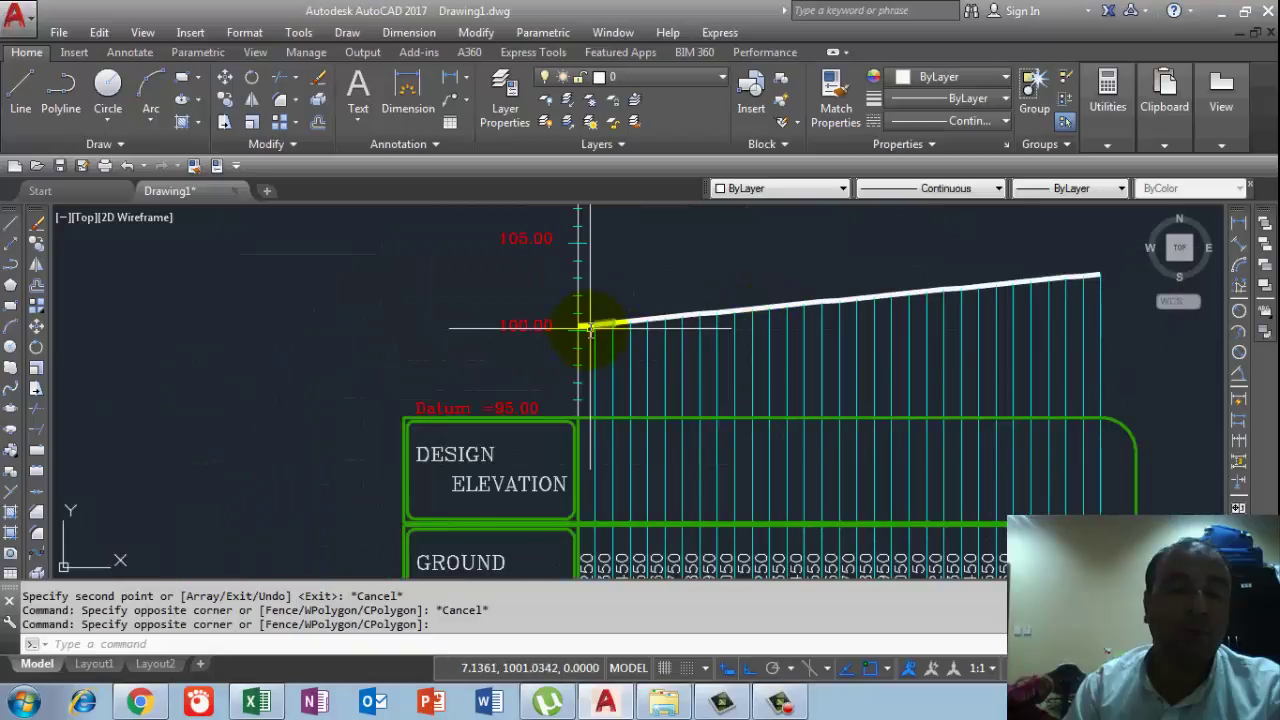
{"action": "left_click", "coordinate": [604, 327]}
{"action": "scroll", "coordinate": [618, 340], "scroll_direction": "up", "scroll_amount": 3}
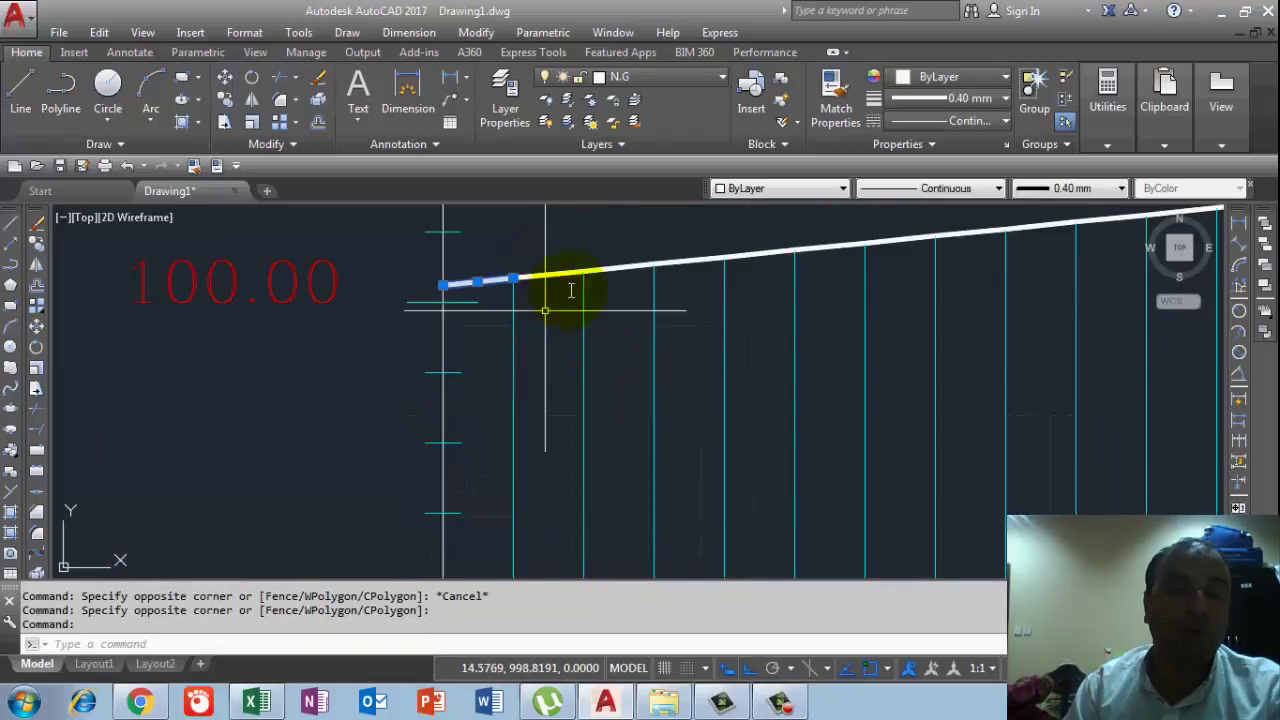
{"action": "scroll", "coordinate": [590, 275], "scroll_direction": "down", "scroll_amount": 3}
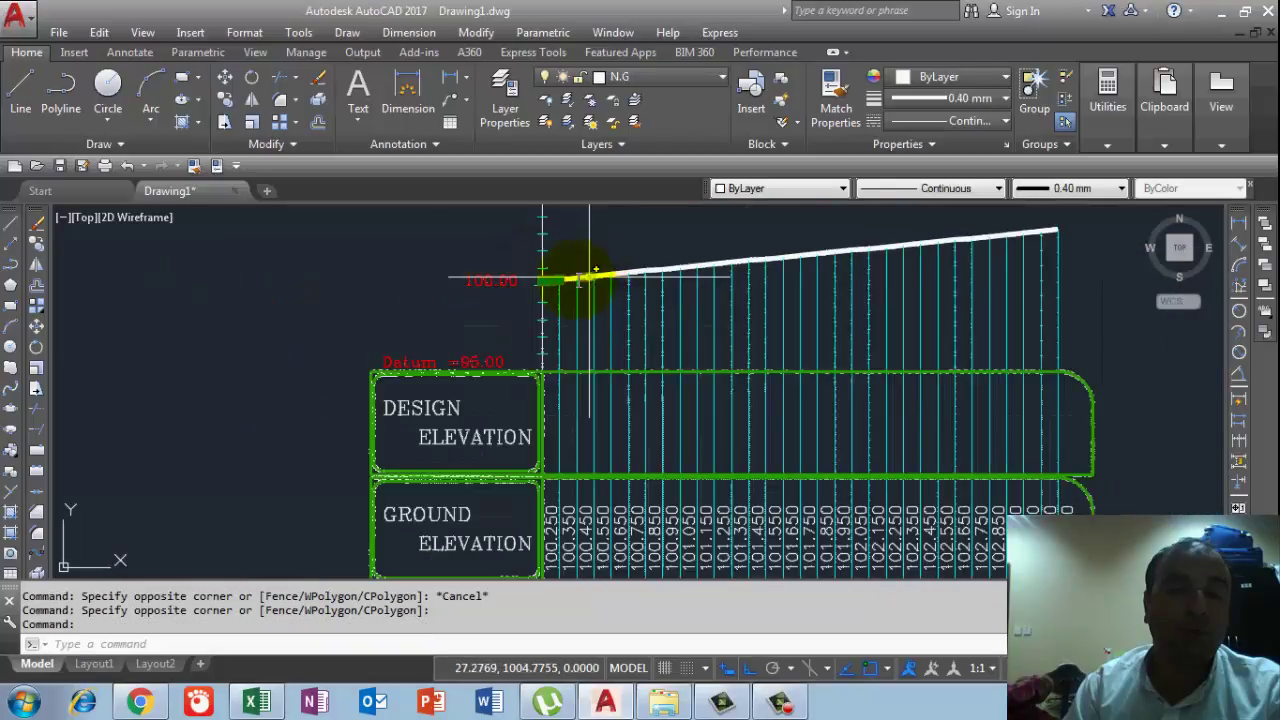
{"action": "left_click", "coordinate": [568, 281]}
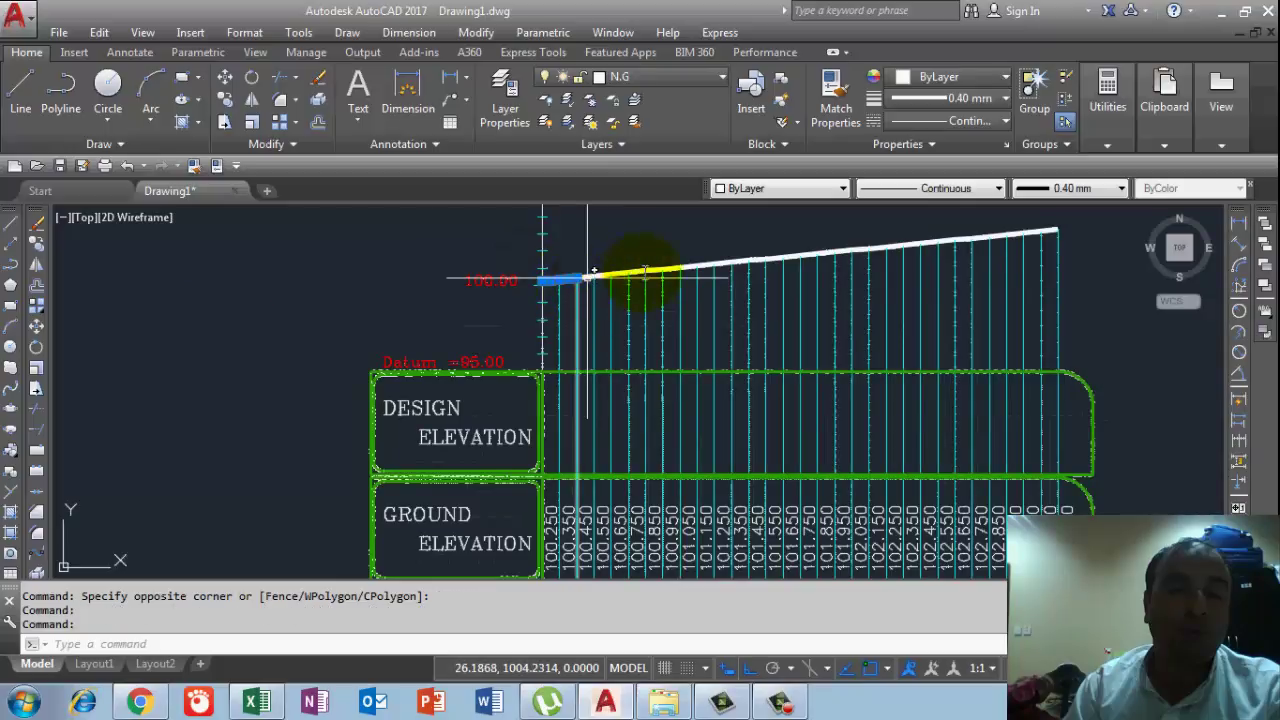
{"action": "left_click", "coordinate": [516, 235]}
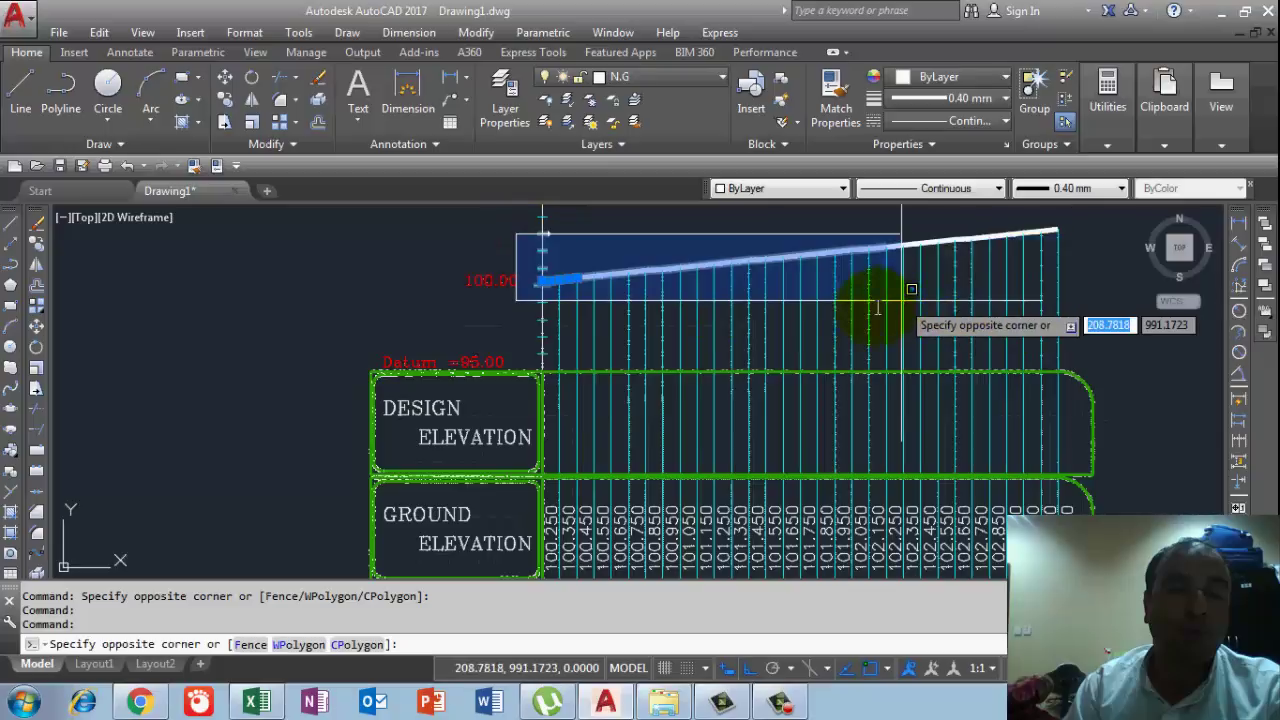
{"action": "key", "text": "Escape"}
{"action": "left_click", "coordinate": [521, 229]}
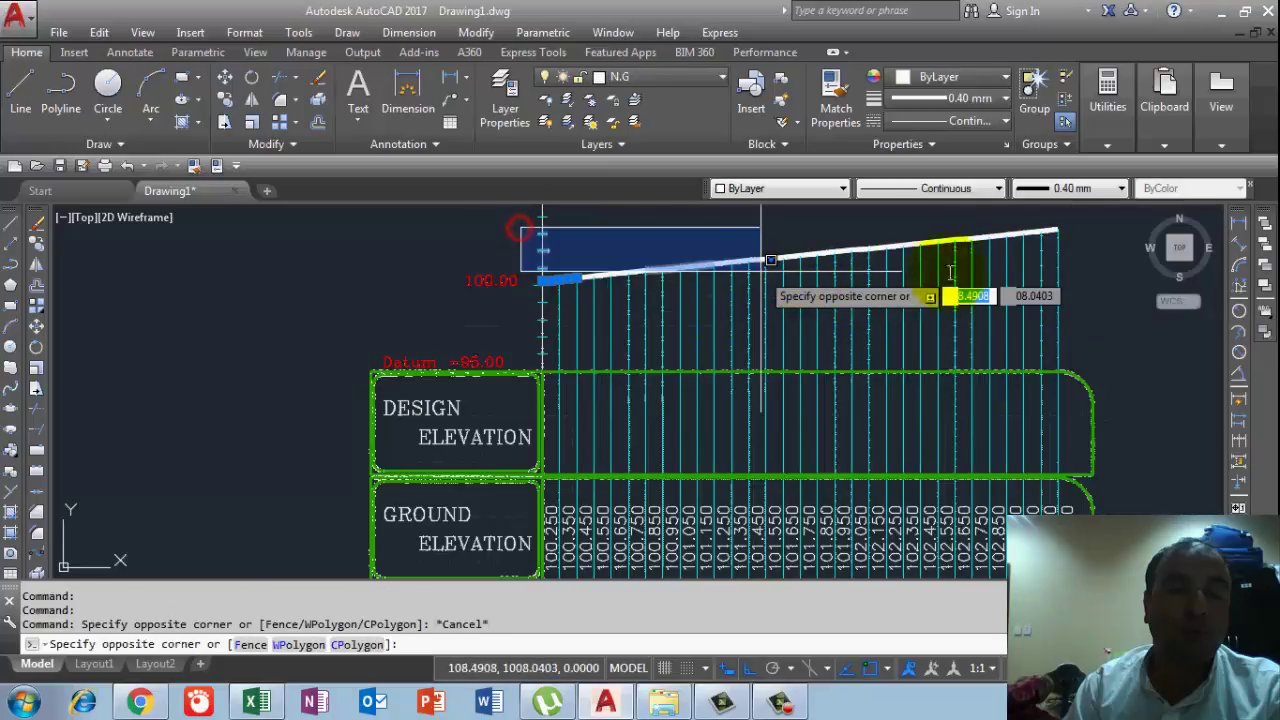
{"action": "left_click", "coordinate": [1102, 275]}
{"action": "scroll", "coordinate": [612, 280], "scroll_direction": "up", "scroll_amount": 4}
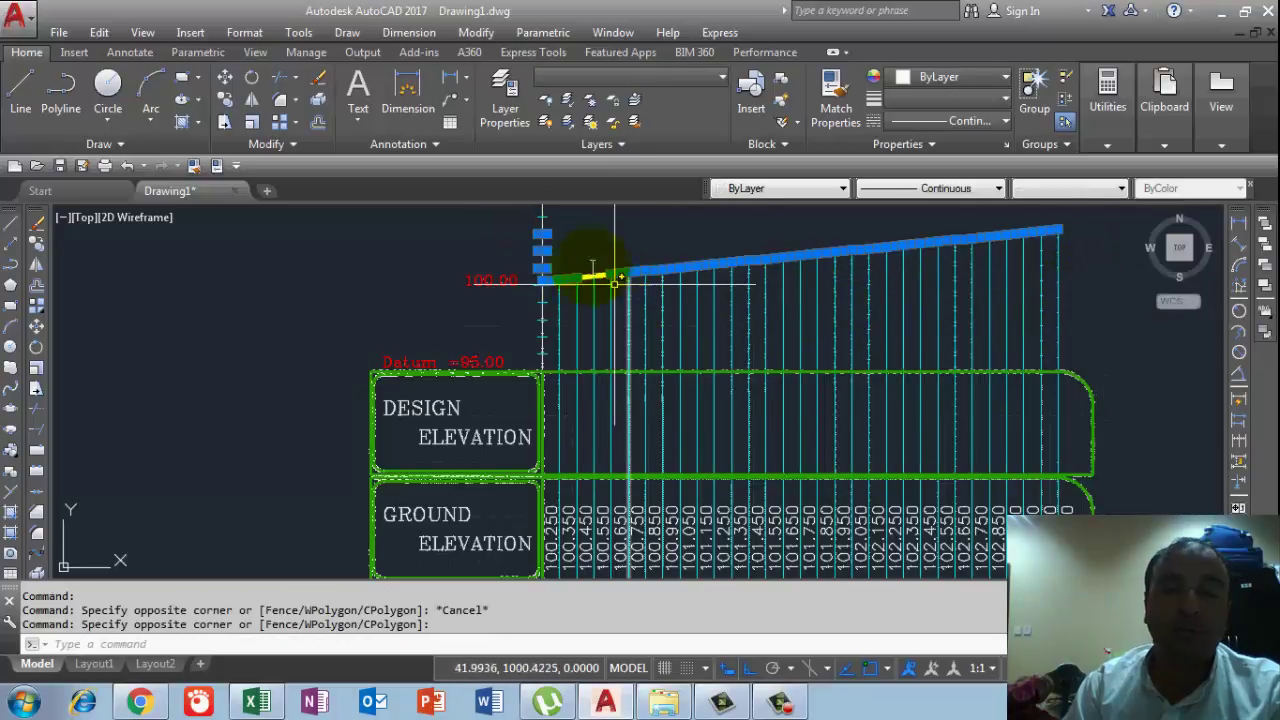
{"action": "left_click", "coordinate": [366, 218]}
{"action": "left_click", "coordinate": [641, 327]}
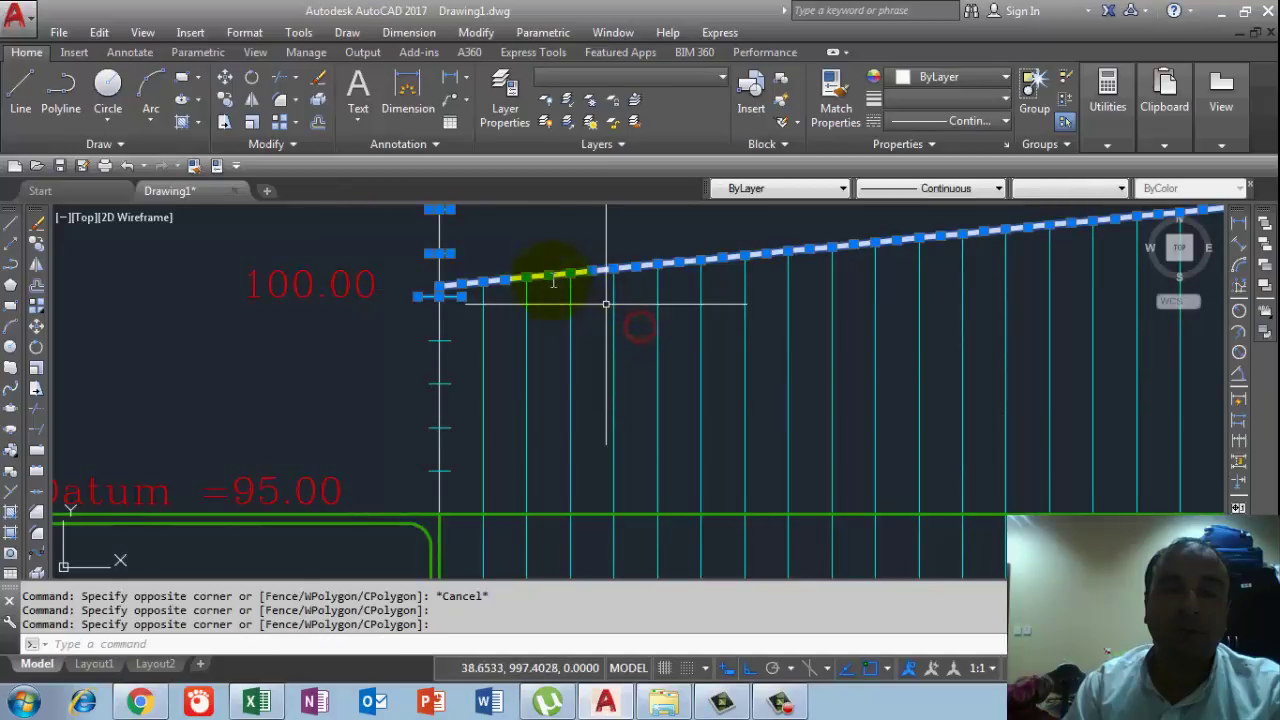
{"action": "scroll", "coordinate": [475, 300], "scroll_direction": "down", "scroll_amount": 2}
{"action": "scroll", "coordinate": [526, 304], "scroll_direction": "down", "scroll_amount": 2}
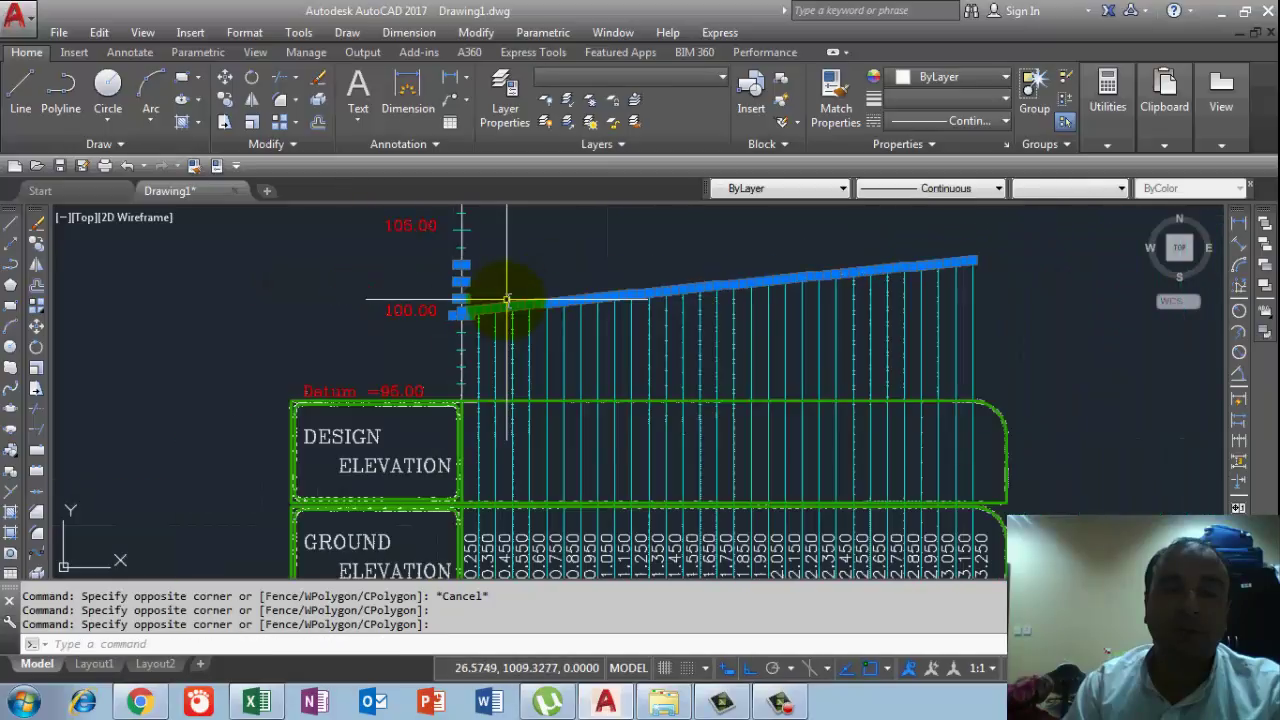
{"action": "middle_click_drag", "start_coordinate": [495, 324], "coordinate": [493, 333]}
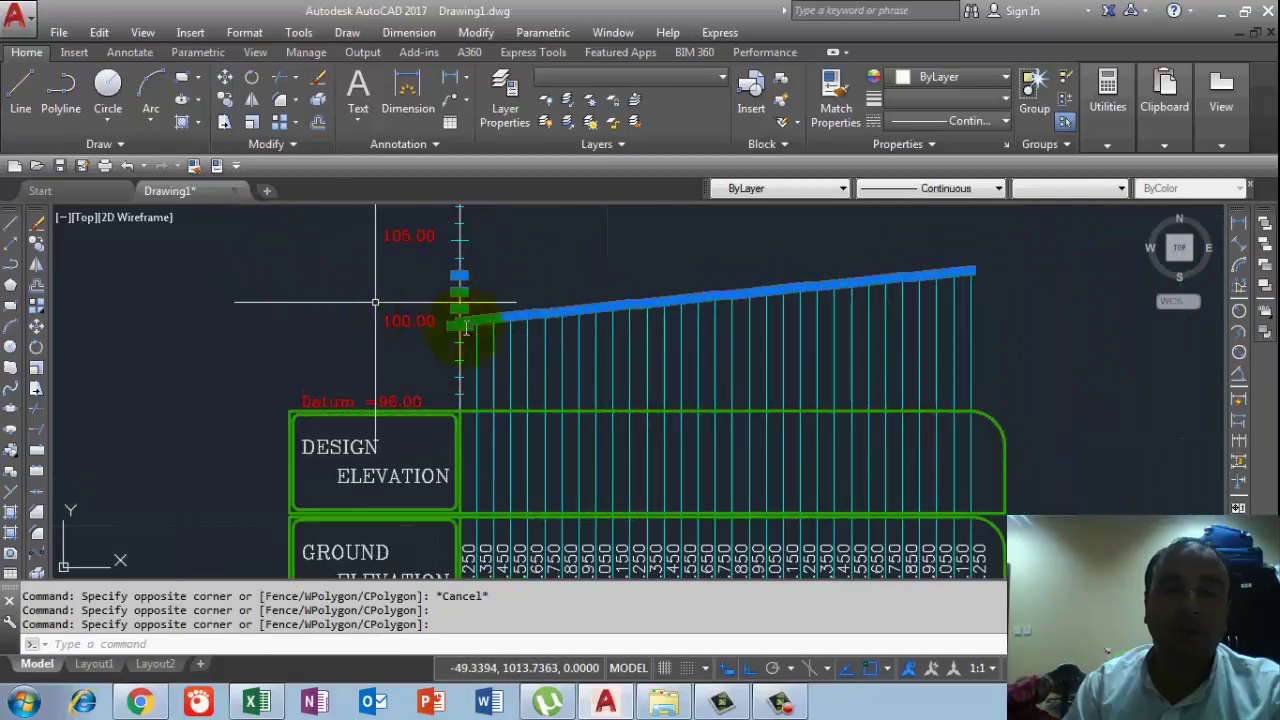
{"action": "key", "text": "Escape"}
{"action": "key", "text": "Escape"}
Step: Select all the design line segments of the lower profile and set their colour to Blue
{"action": "scroll", "coordinate": [481, 312], "scroll_direction": "up", "scroll_amount": 4}
{"action": "left_click", "coordinate": [562, 344]}
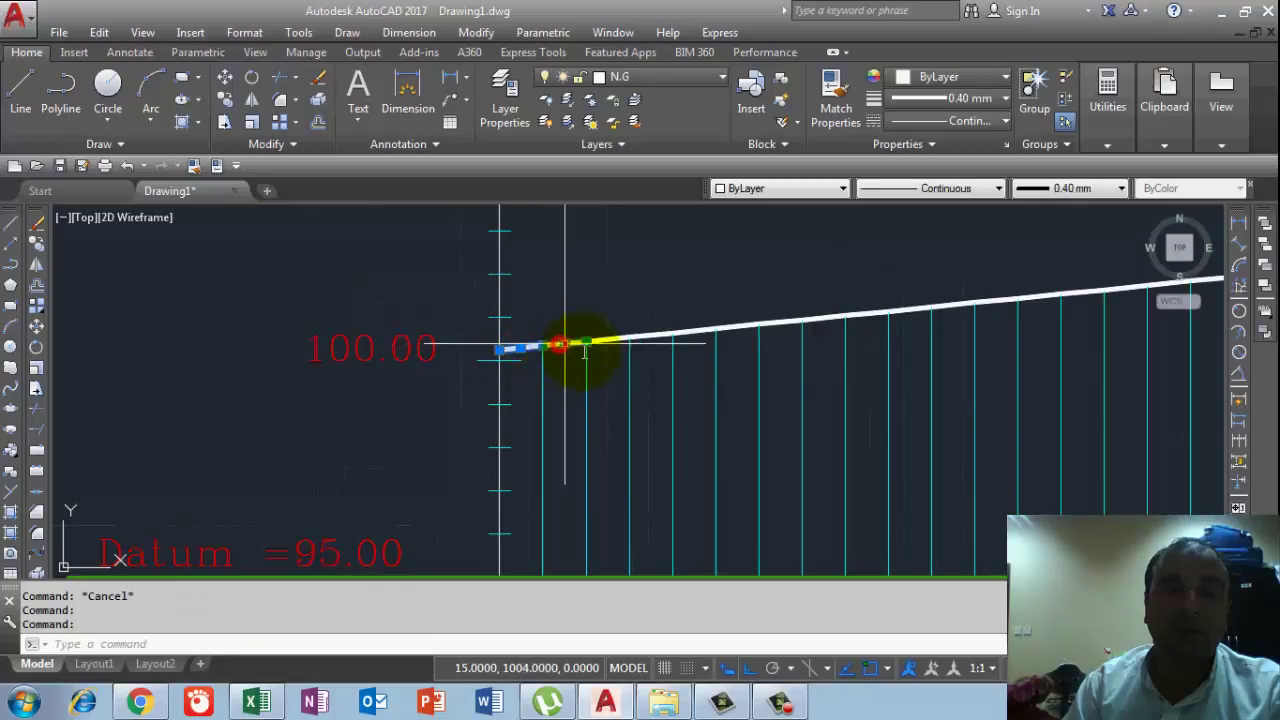
{"action": "left_click", "coordinate": [557, 296]}
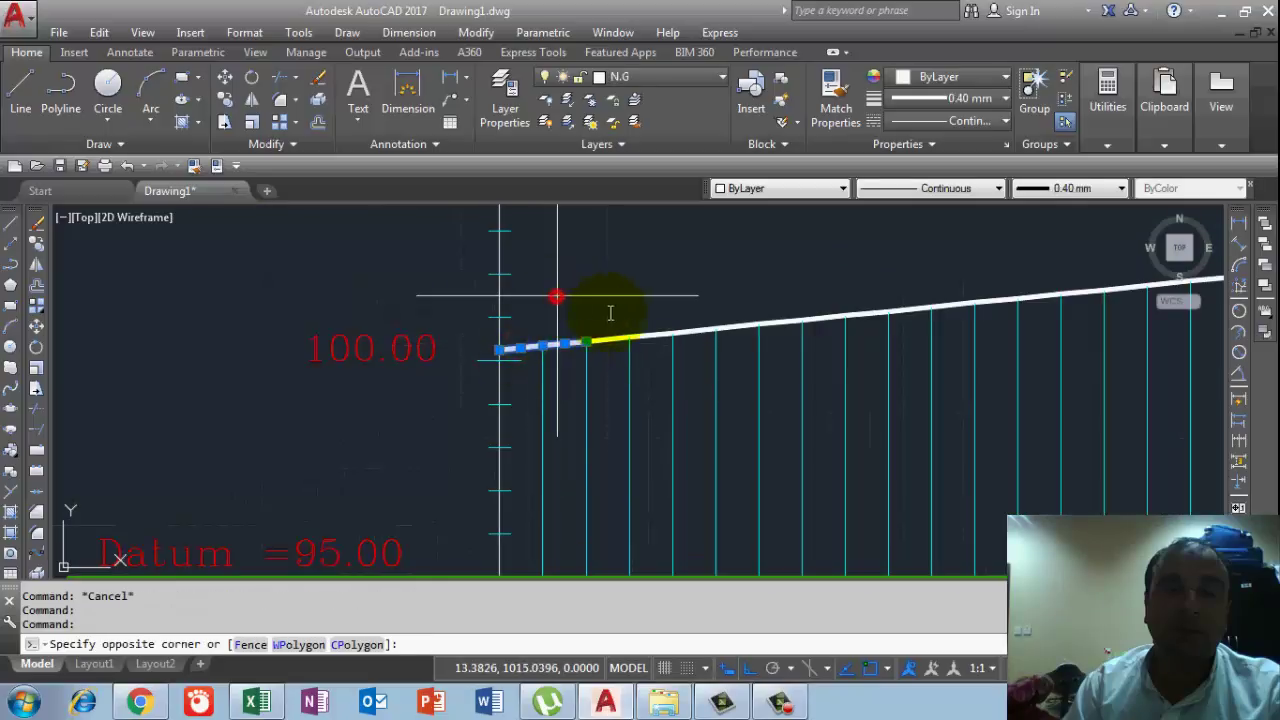
{"action": "left_click", "coordinate": [930, 394]}
{"action": "scroll", "coordinate": [687, 355], "scroll_direction": "down", "scroll_amount": 3}
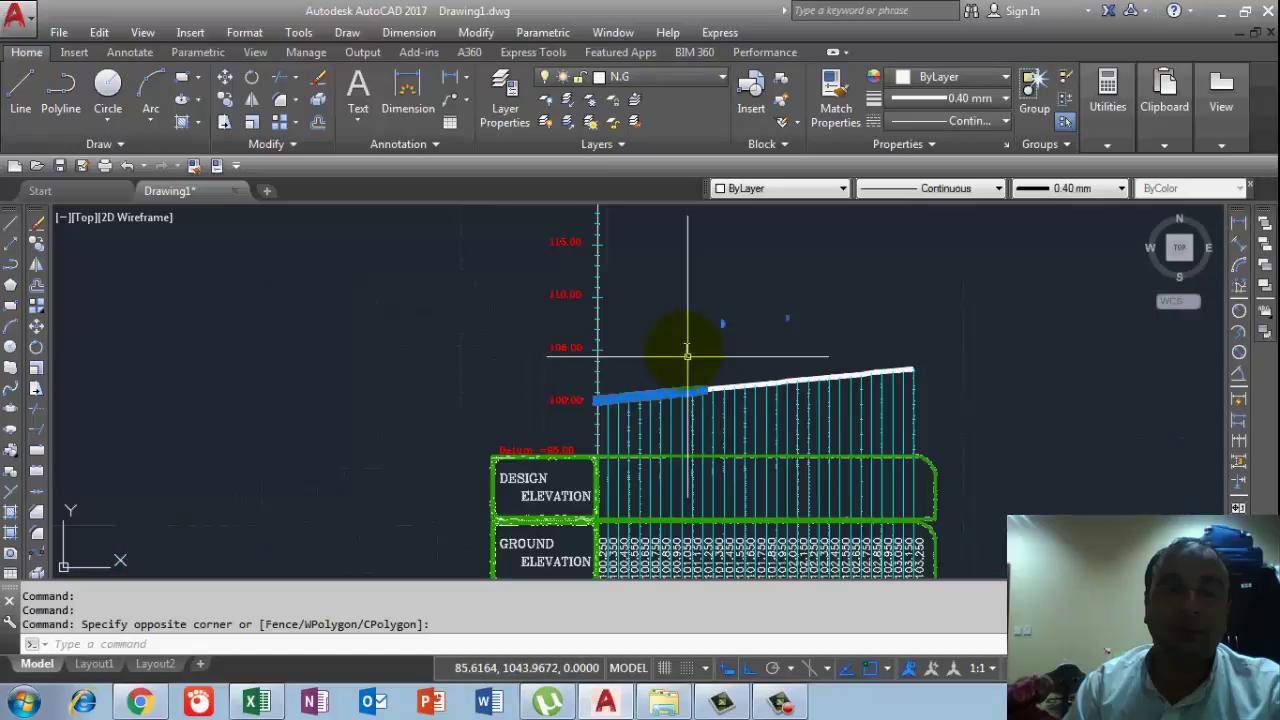
{"action": "left_click", "coordinate": [687, 355]}
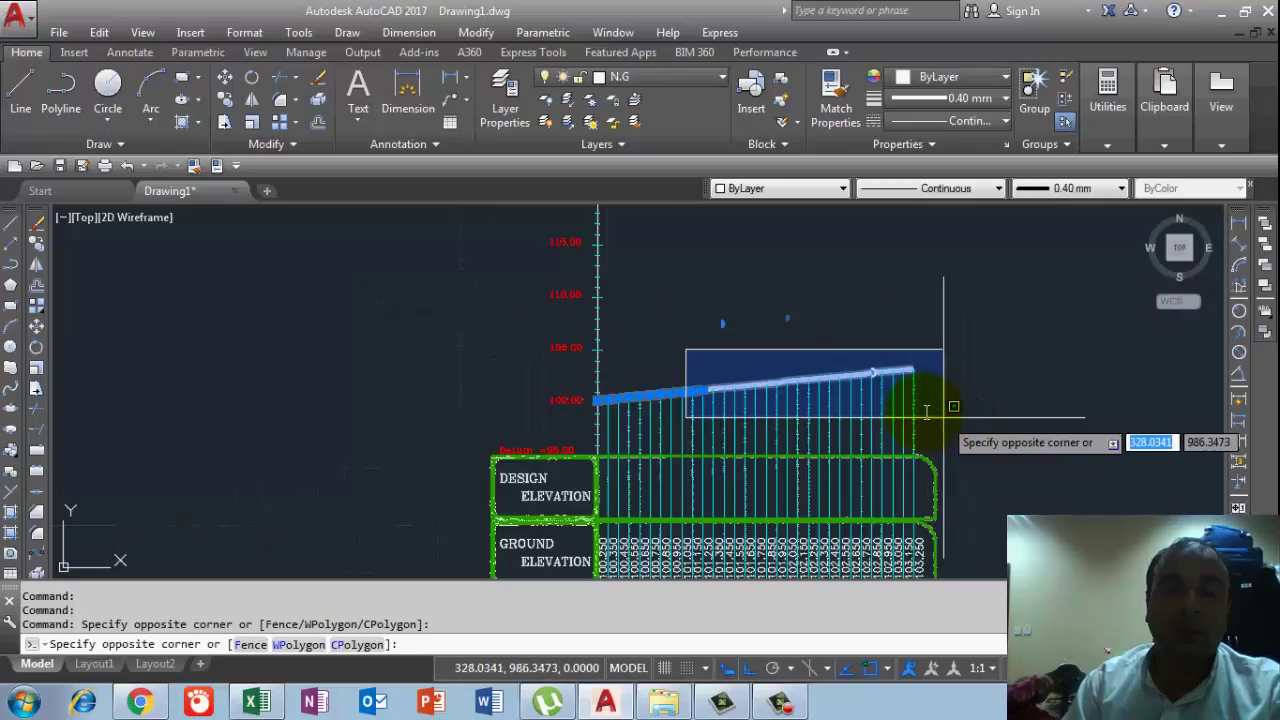
{"action": "left_click", "coordinate": [943, 407]}
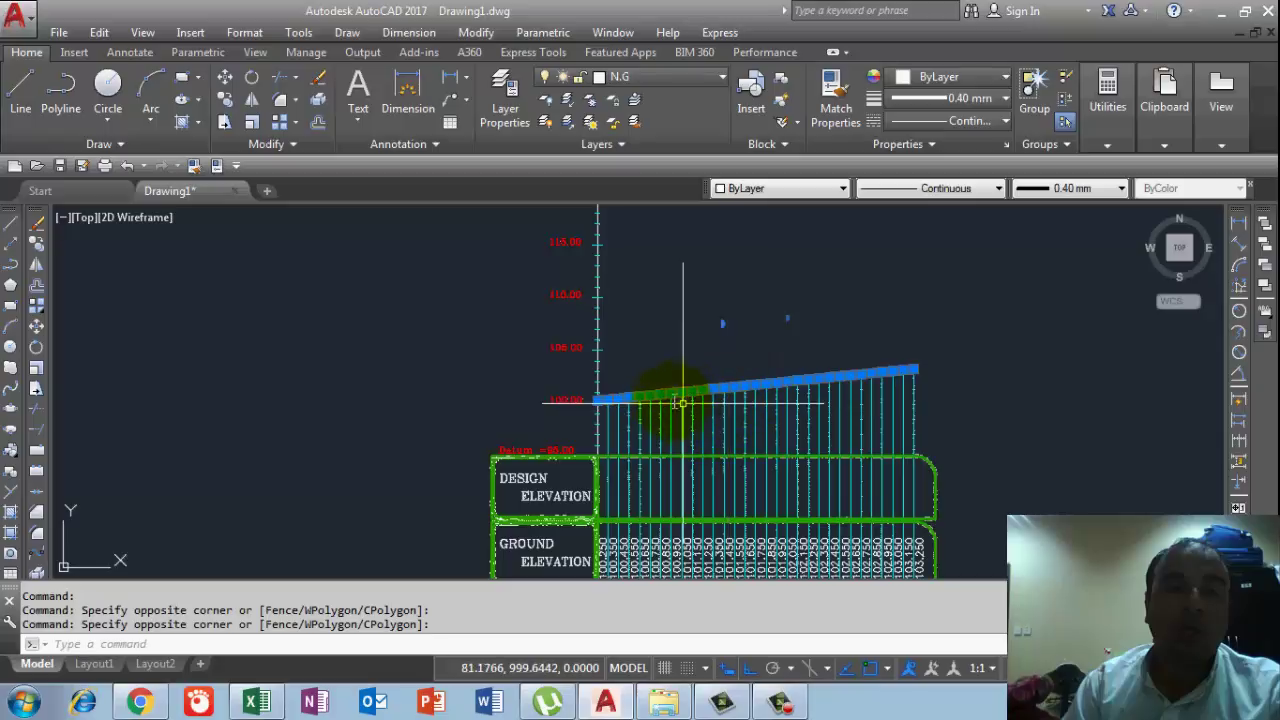
{"action": "scroll", "coordinate": [682, 403], "scroll_direction": "up", "scroll_amount": 5}
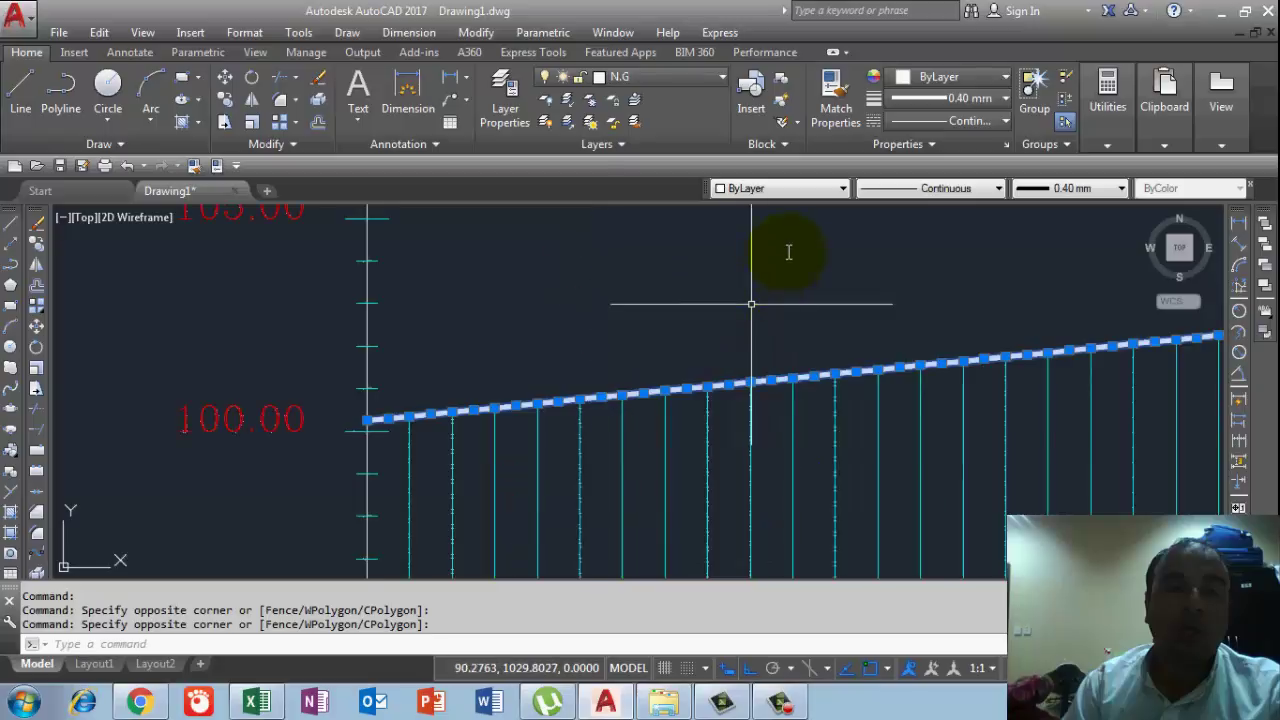
{"action": "left_click", "coordinate": [806, 190]}
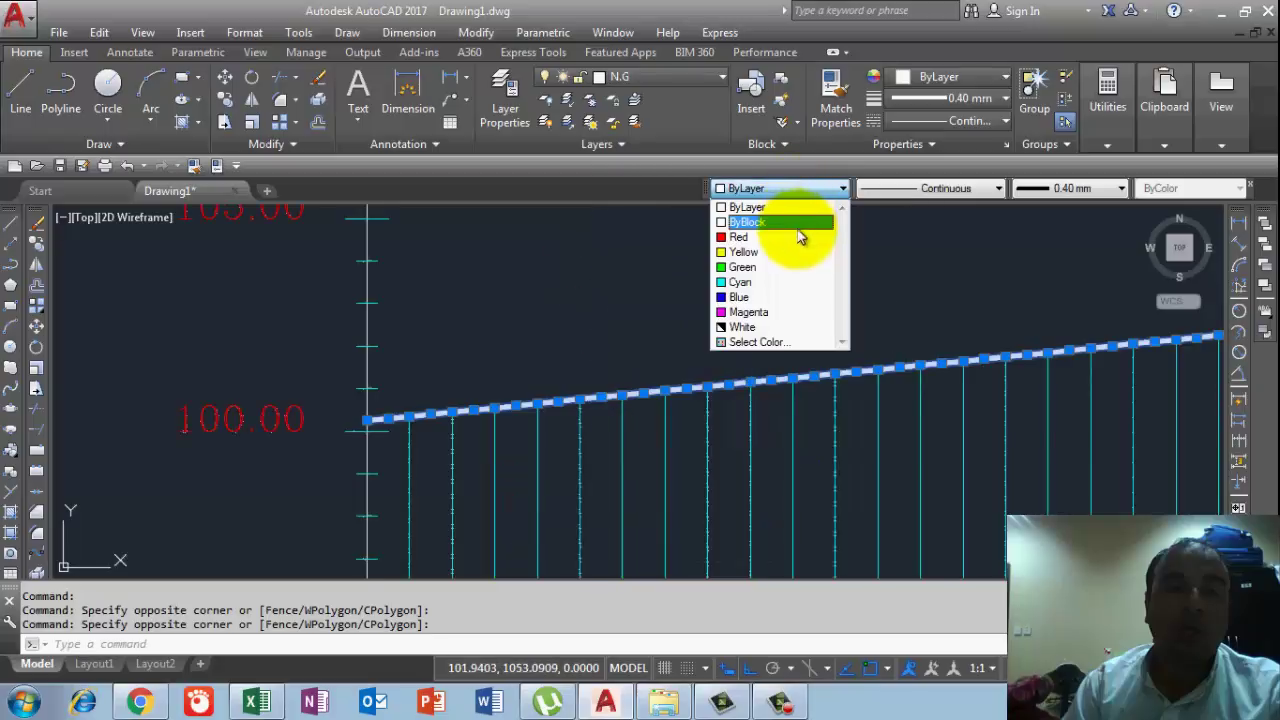
{"action": "left_click", "coordinate": [757, 300]}
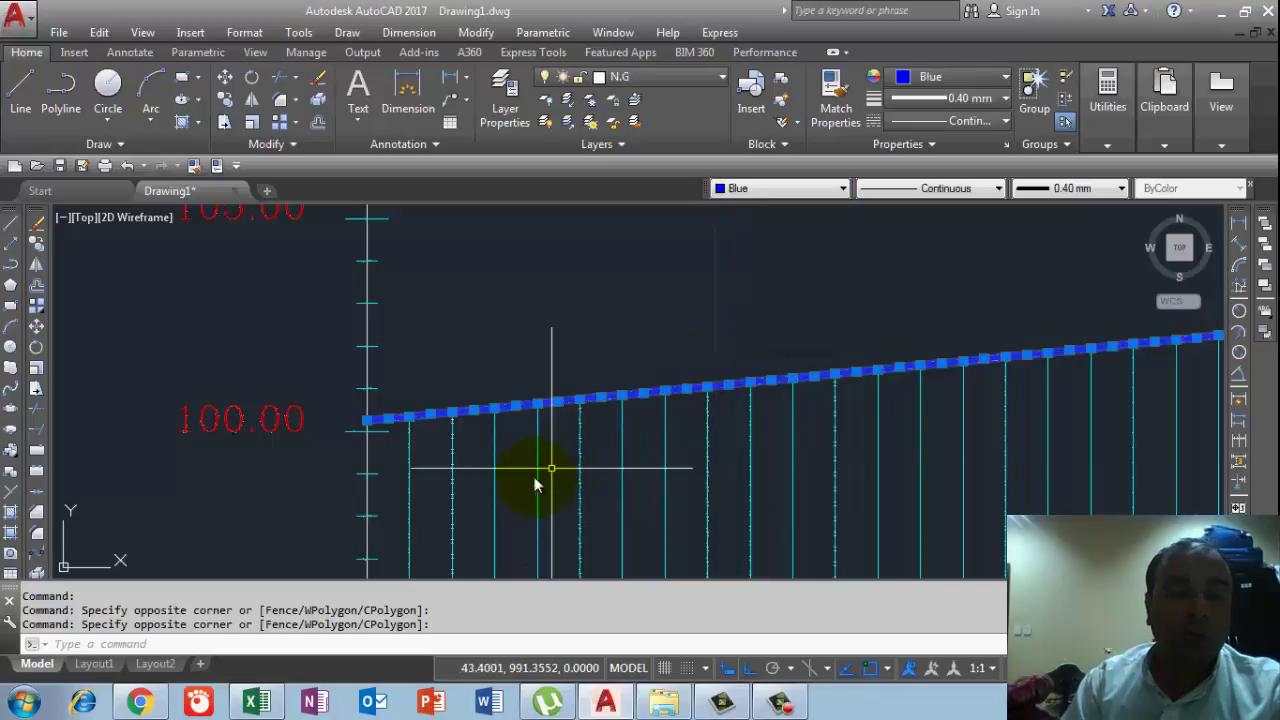
{"action": "key", "text": "Escape"}
Step: Copy the blue design line from the lower profile's datum corner on the vertical axis to the same datum corner of the upper profile
{"action": "scroll", "coordinate": [510, 398], "scroll_direction": "down", "scroll_amount": 2}
{"action": "type", "text": "c"}
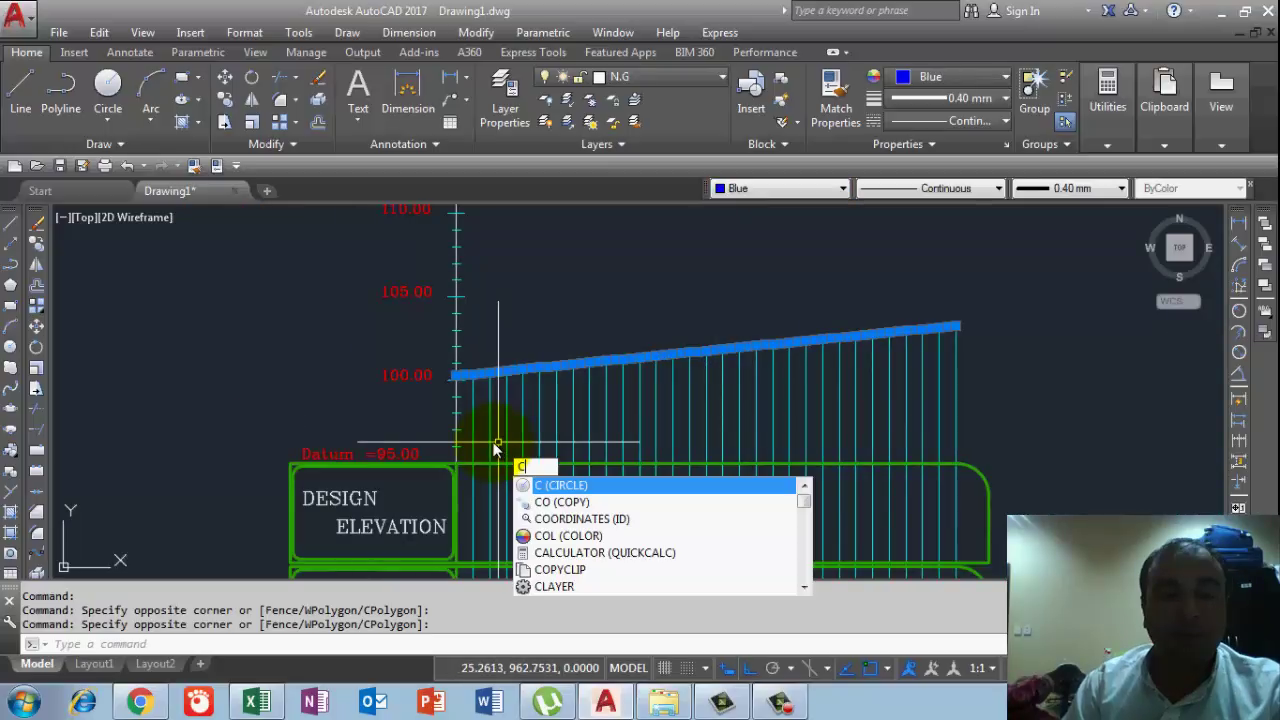
{"action": "type", "text": "o"}
{"action": "key", "text": "Return"}
{"action": "scroll", "coordinate": [444, 463], "scroll_direction": "up", "scroll_amount": 5}
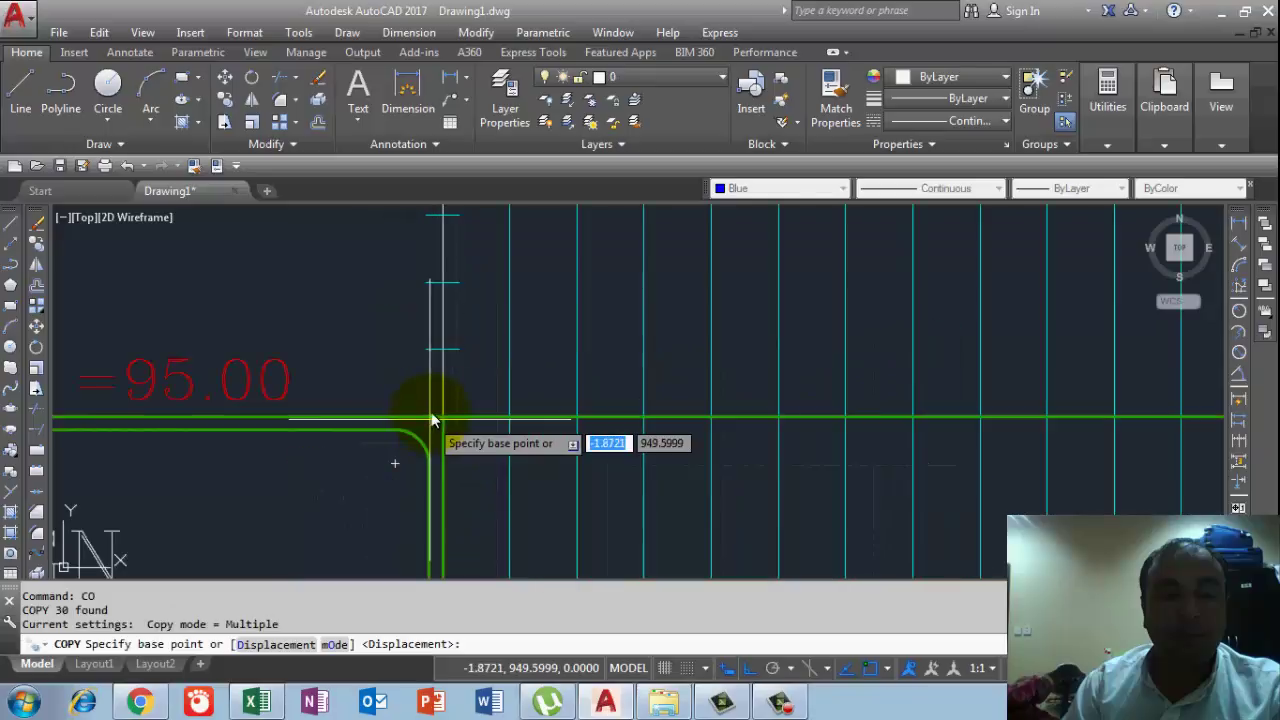
{"action": "left_click", "coordinate": [447, 419]}
{"action": "scroll", "coordinate": [430, 310], "scroll_direction": "down", "scroll_amount": 5}
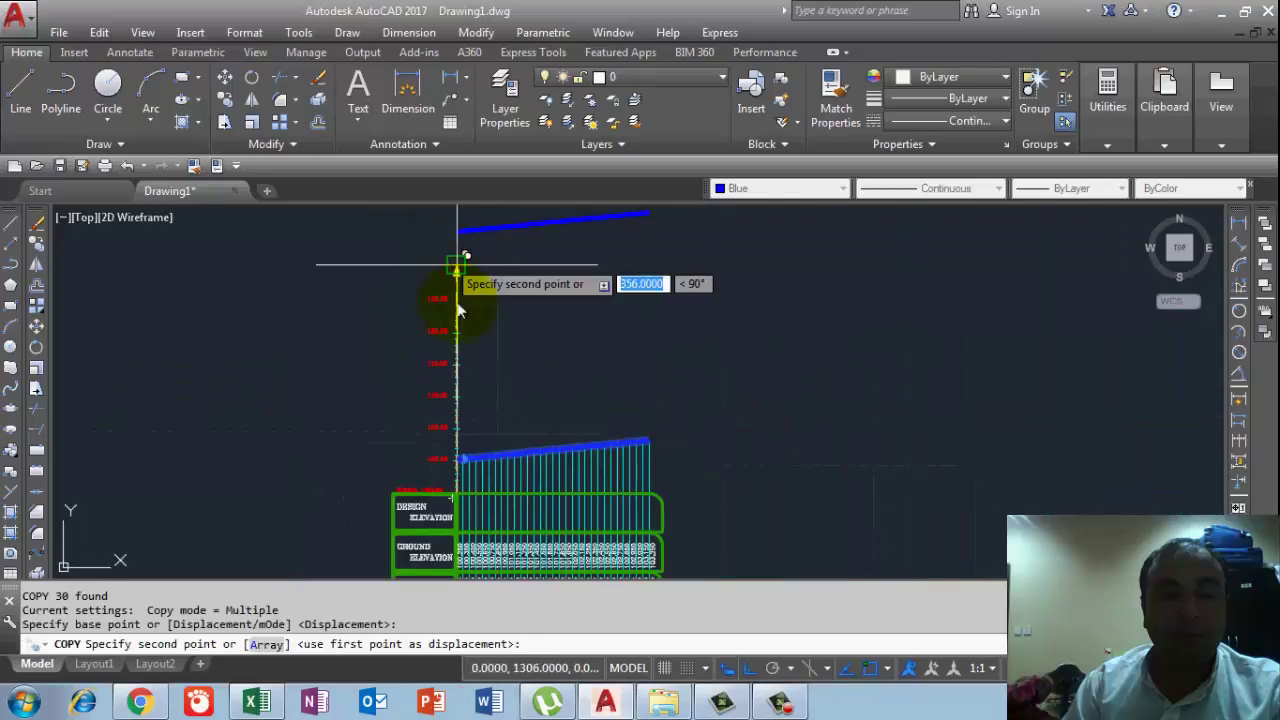
{"action": "scroll", "coordinate": [419, 477], "scroll_direction": "up", "scroll_amount": 5}
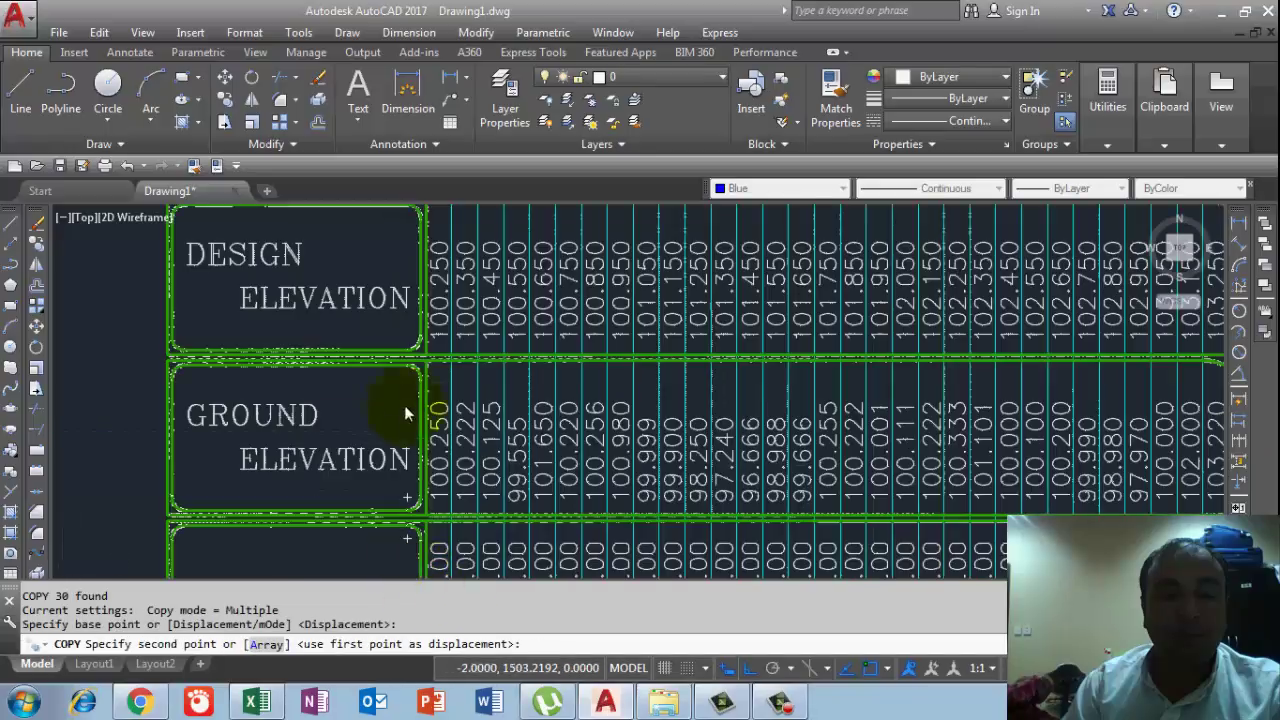
{"action": "scroll", "coordinate": [435, 320], "scroll_direction": "up", "scroll_amount": 3}
{"action": "scroll", "coordinate": [486, 423], "scroll_direction": "down", "scroll_amount": 4}
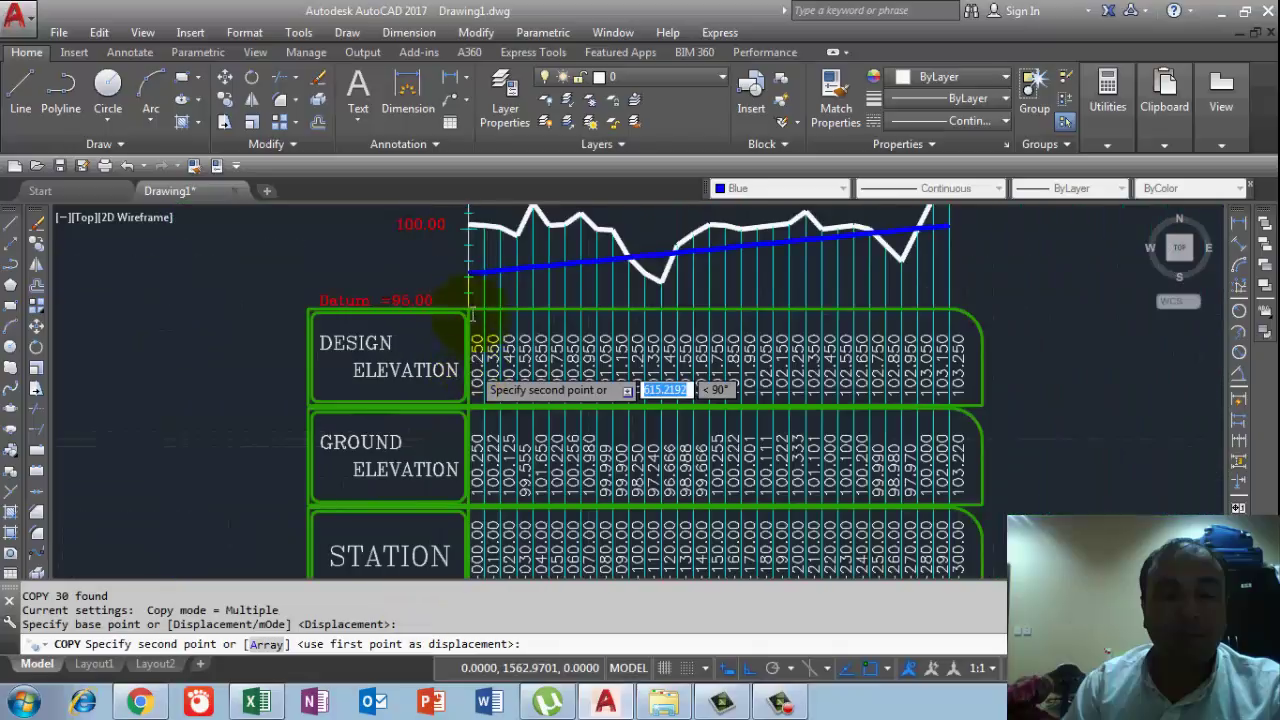
{"action": "scroll", "coordinate": [468, 268], "scroll_direction": "up", "scroll_amount": 2}
{"action": "left_click", "coordinate": [565, 394]}
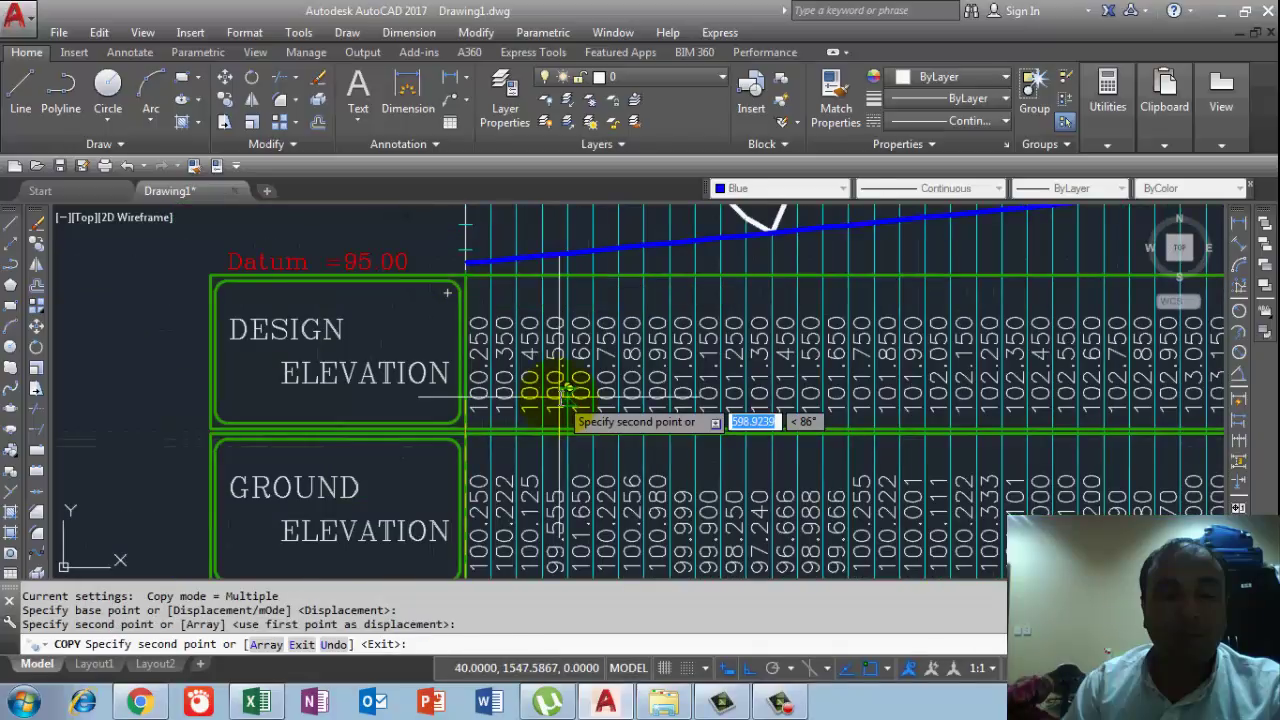
{"action": "key", "text": "Escape"}
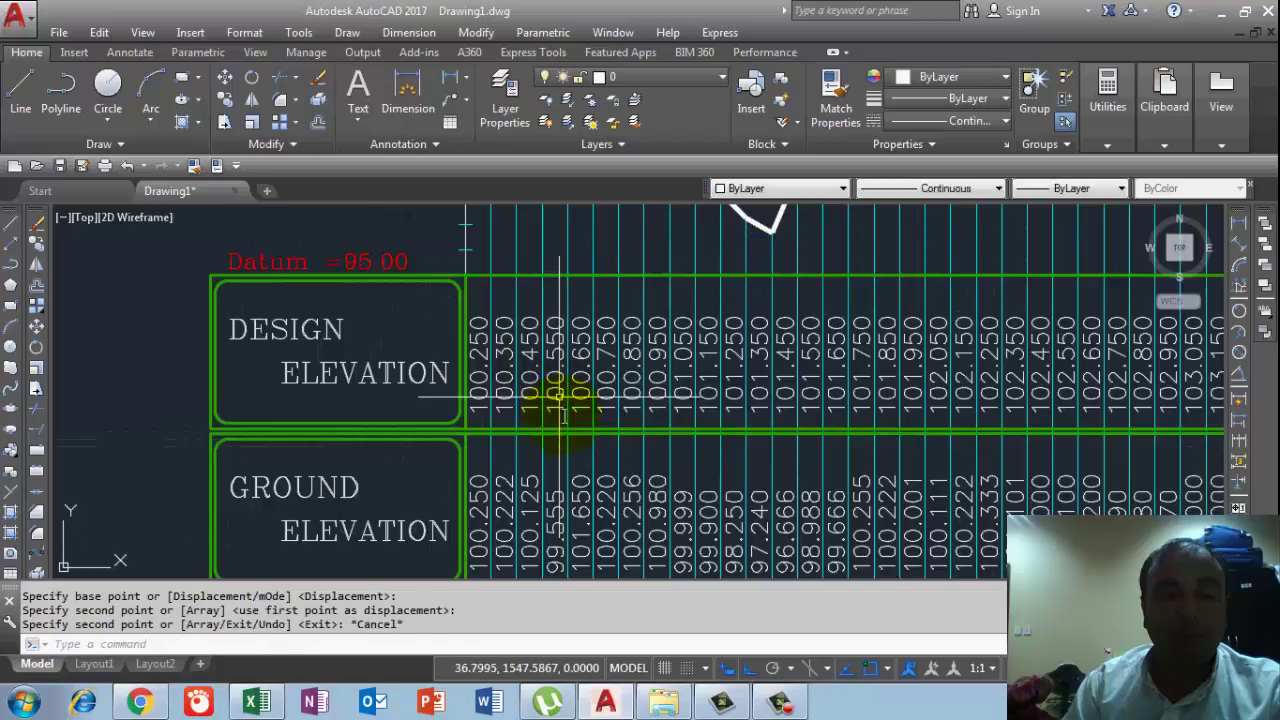
Step: Examine the upper profile's combined ground and design lines and its elevation rows, and consult the Excel table of stations, levels and differences
{"action": "scroll", "coordinate": [590, 298], "scroll_direction": "down", "scroll_amount": 2}
{"action": "scroll", "coordinate": [602, 300], "scroll_direction": "up", "scroll_amount": 2}
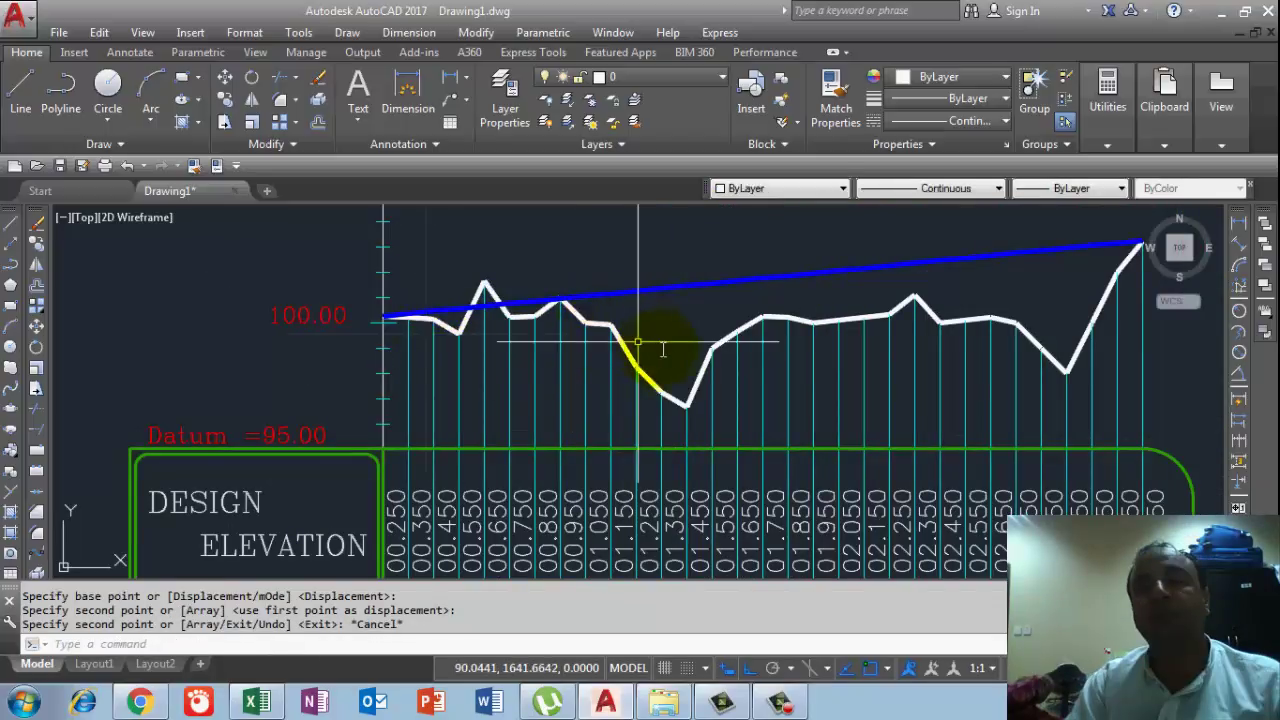
{"action": "scroll", "coordinate": [633, 378], "scroll_direction": "down", "scroll_amount": 2}
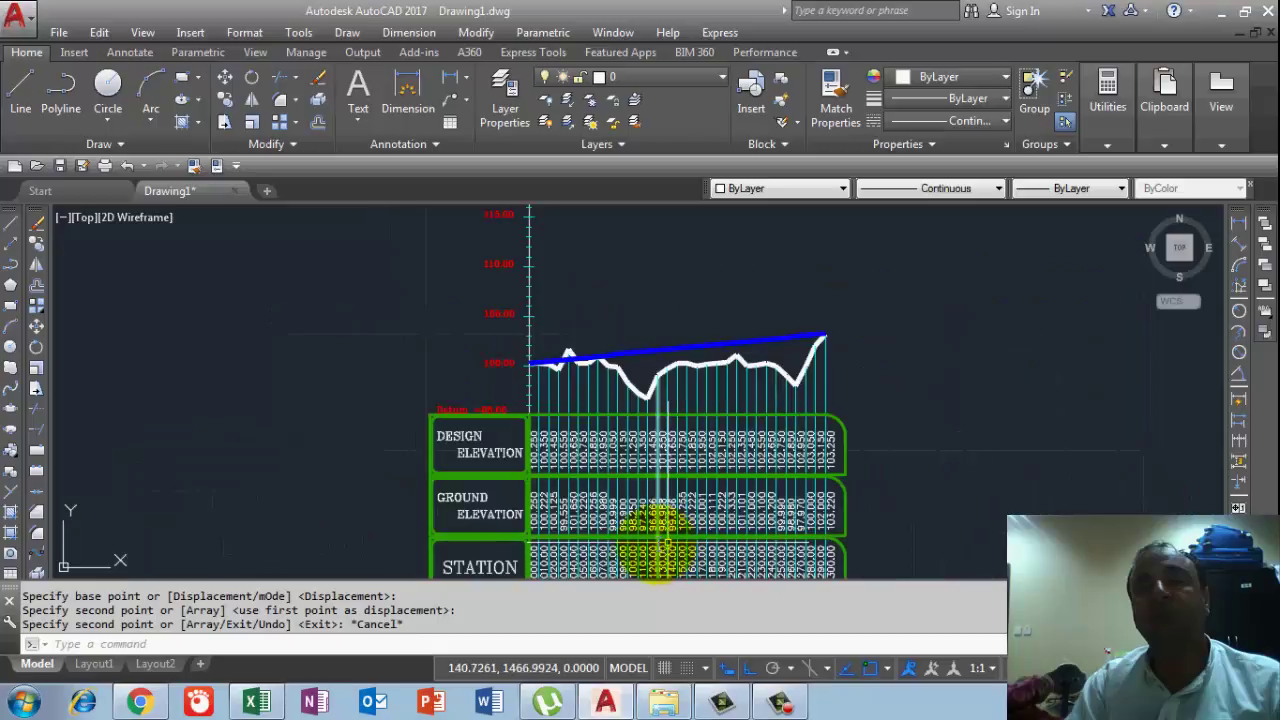
{"action": "scroll", "coordinate": [634, 405], "scroll_direction": "up", "scroll_amount": 3}
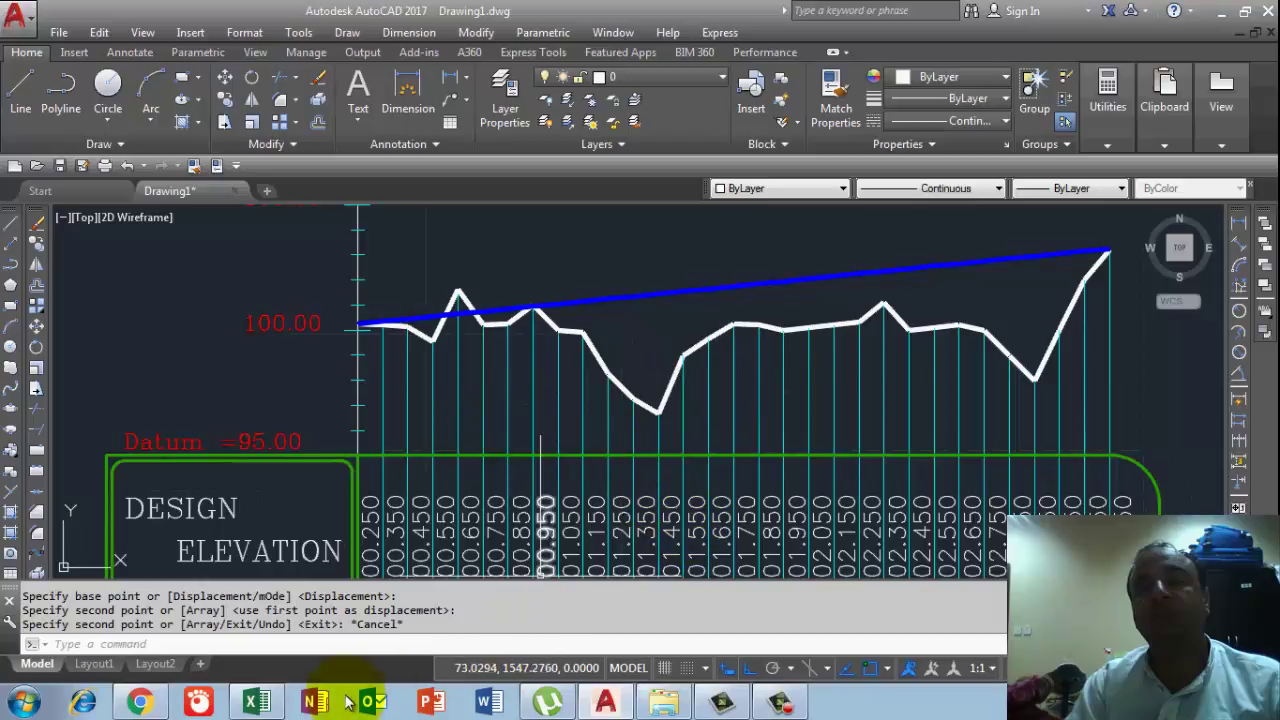
{"action": "key", "text": "alt+Tab"}
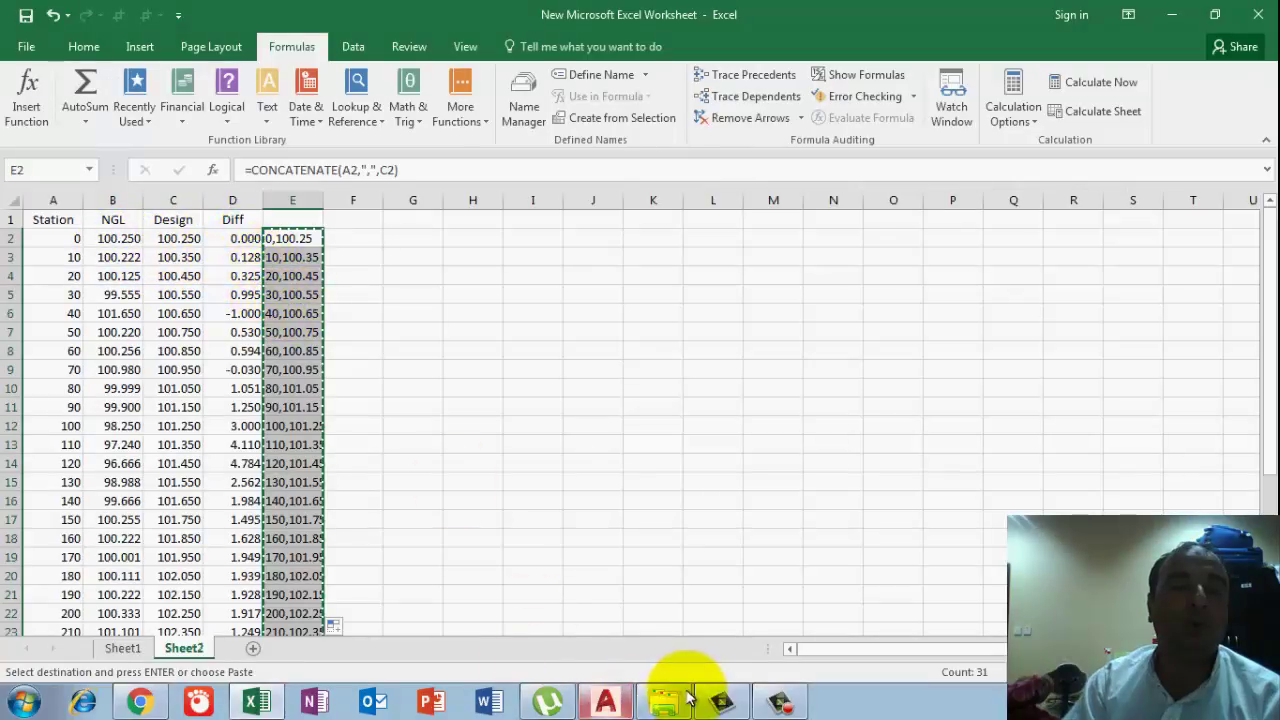
{"action": "left_click", "coordinate": [605, 700]}
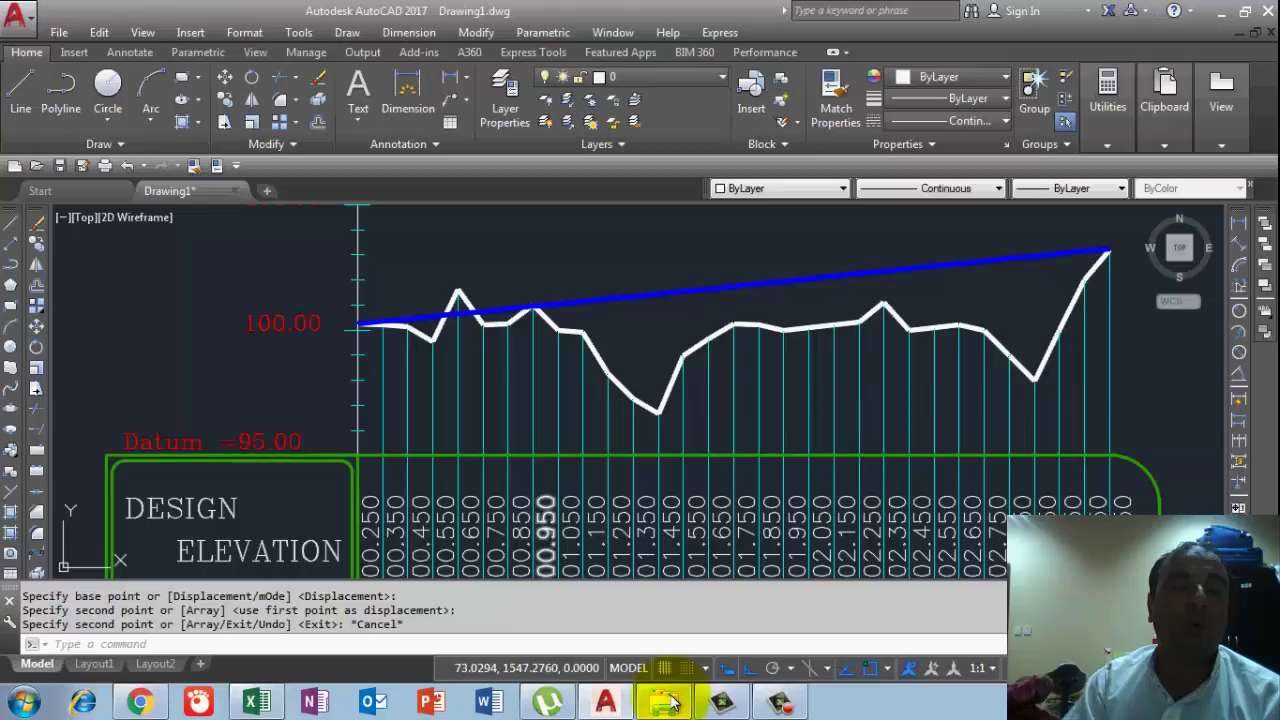
{"action": "left_click", "coordinate": [727, 703]}
{"action": "left_click", "coordinate": [779, 703]}
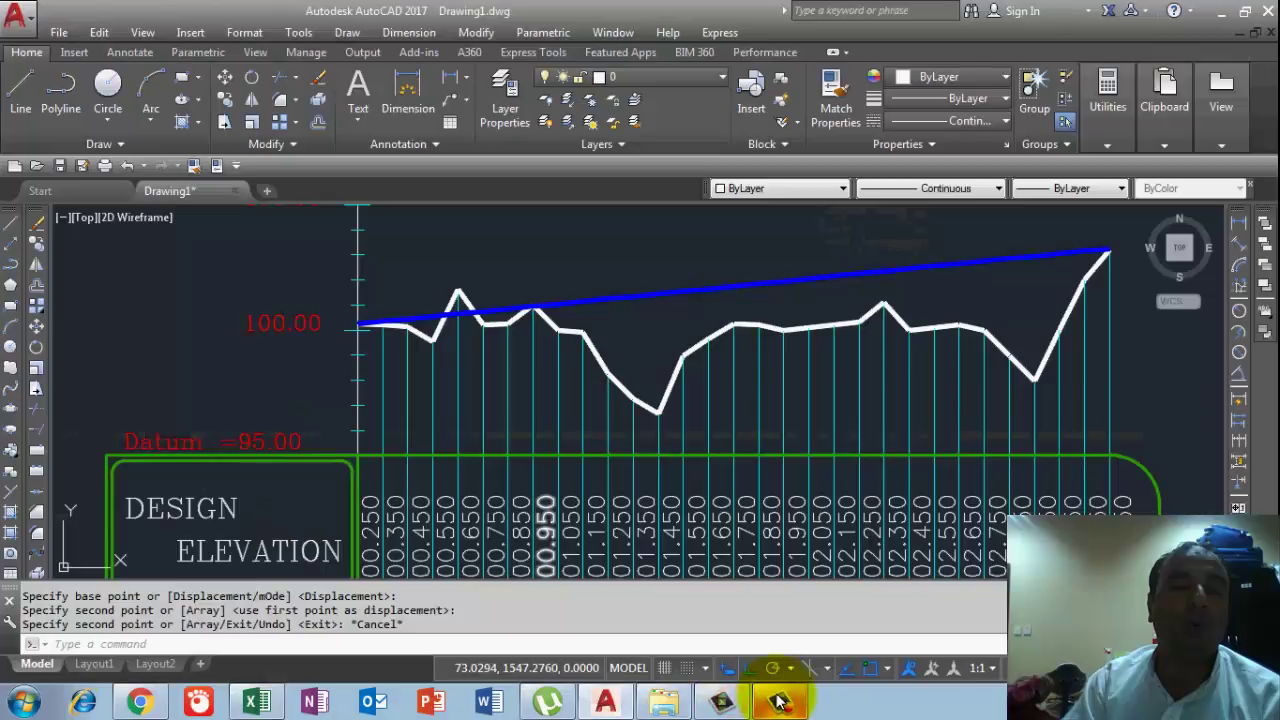
{"action": "left_click", "coordinate": [779, 703]}
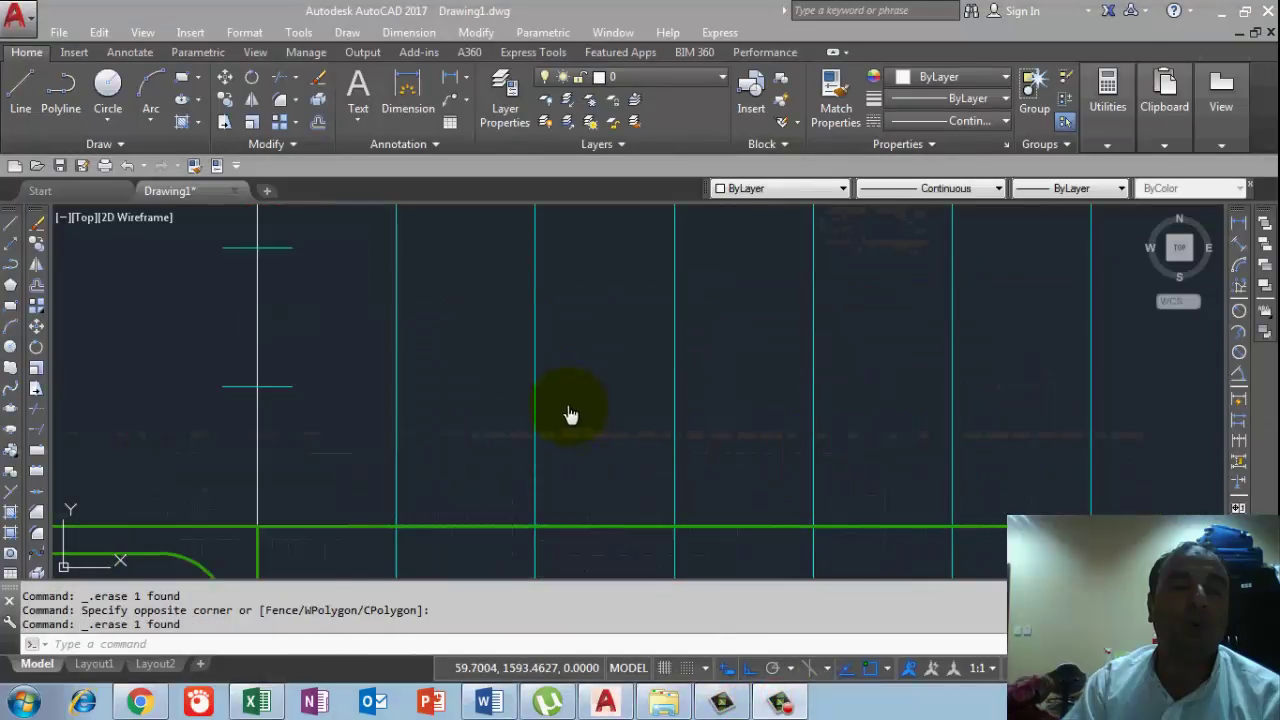
{"action": "scroll", "coordinate": [598, 452], "scroll_direction": "down", "scroll_amount": 8}
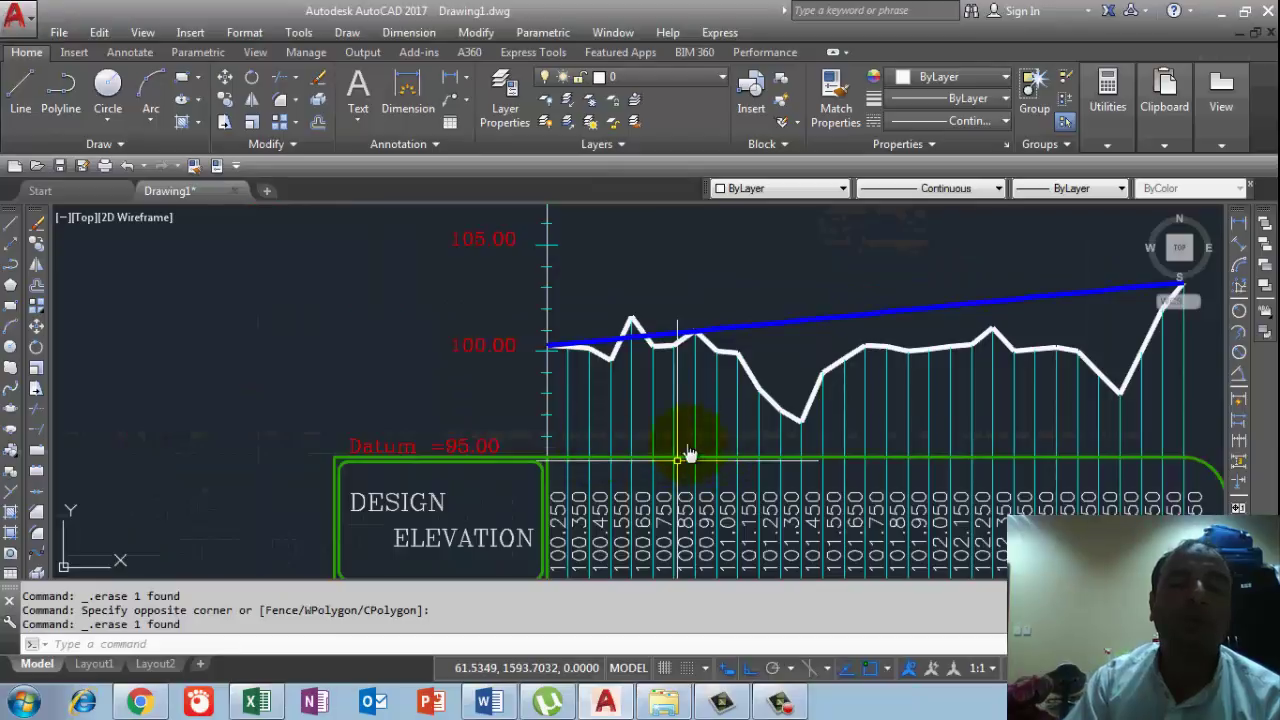
{"action": "scroll", "coordinate": [625, 483], "scroll_direction": "up", "scroll_amount": 2}
{"action": "scroll", "coordinate": [608, 478], "scroll_direction": "up", "scroll_amount": 2}
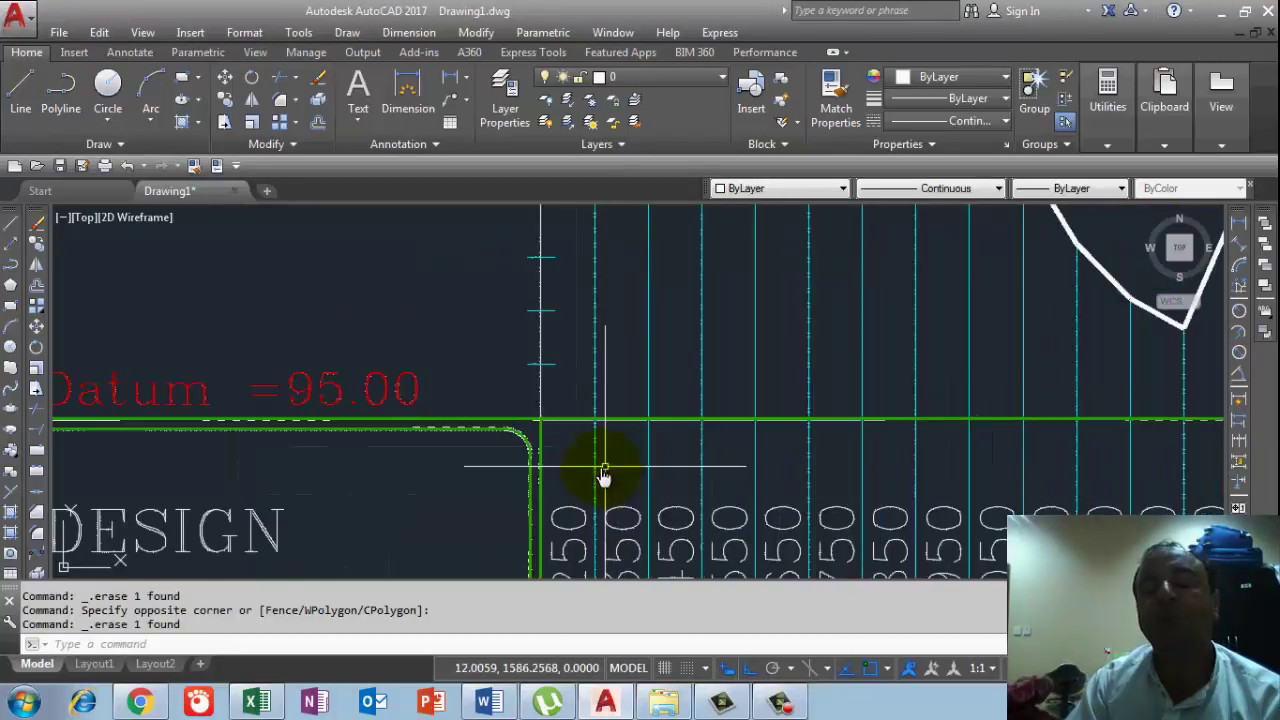
{"action": "scroll", "coordinate": [516, 350], "scroll_direction": "down", "scroll_amount": 8}
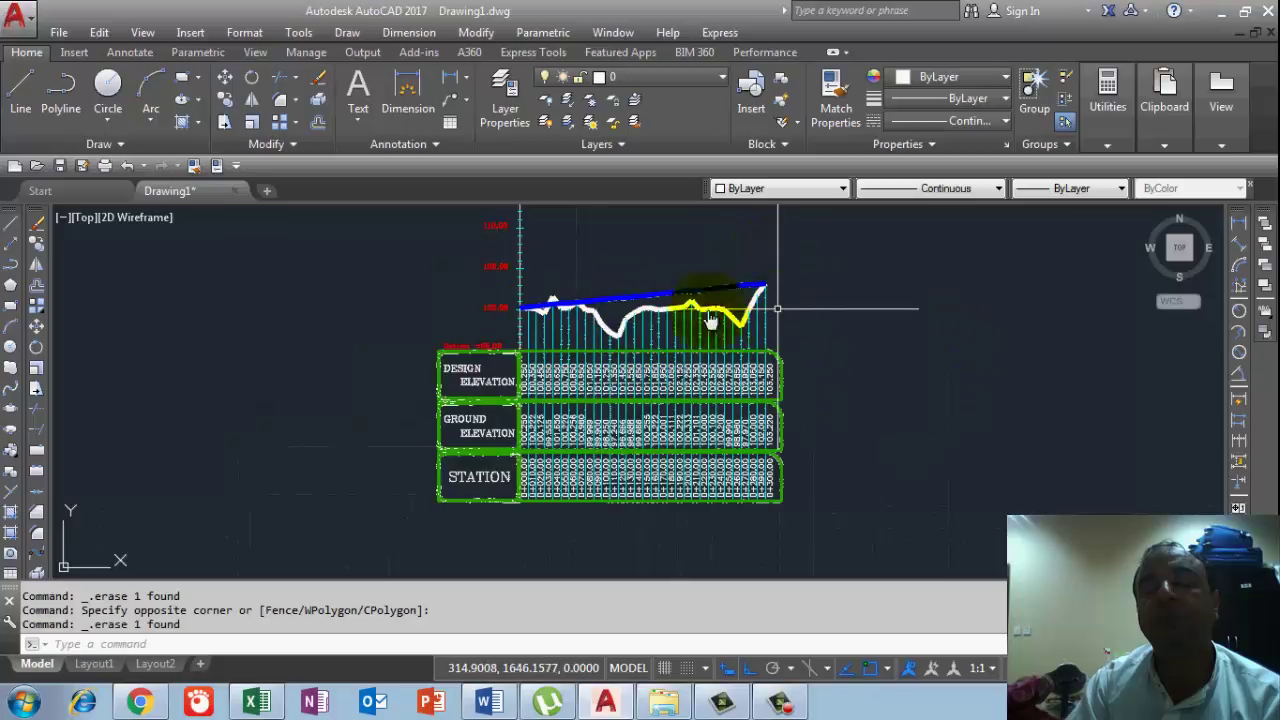
{"action": "scroll", "coordinate": [594, 353], "scroll_direction": "up", "scroll_amount": 4}
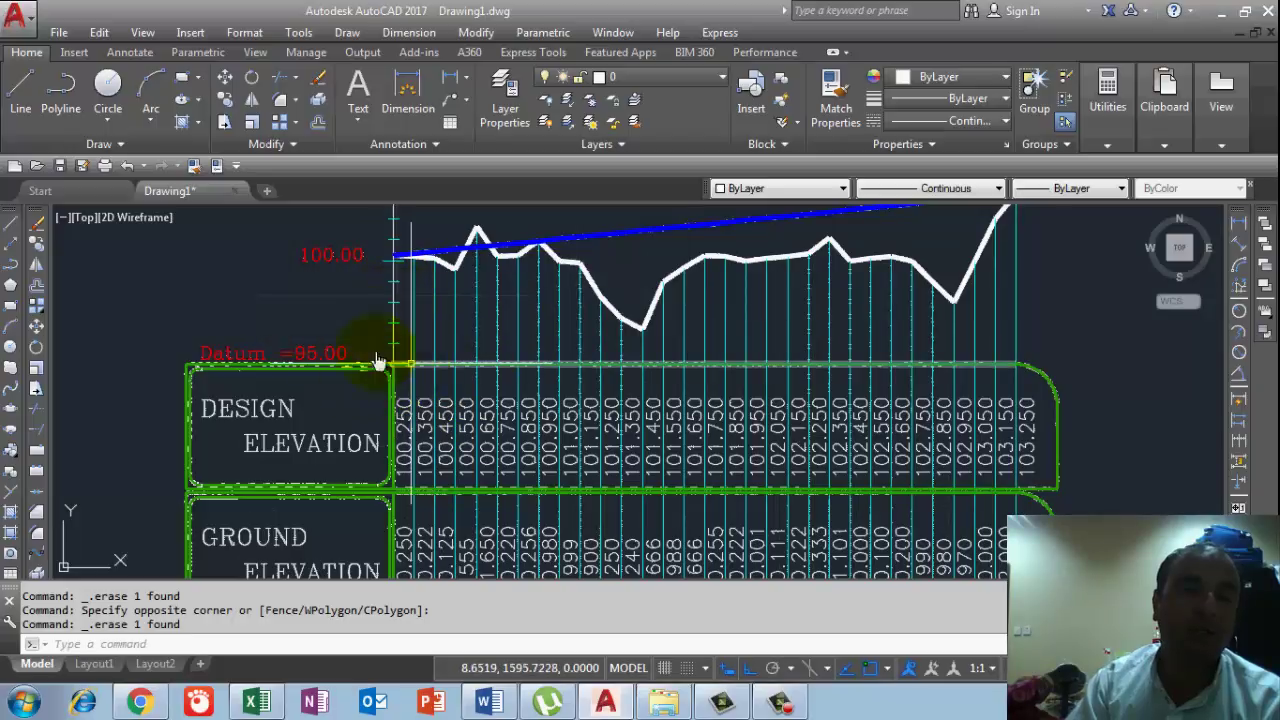
Step: Add an aligned dimension along the upper profile's datum line between the station 10 and station 20 grid lines
{"action": "left_click", "coordinate": [1240, 249]}
{"action": "scroll", "coordinate": [418, 353], "scroll_direction": "up", "scroll_amount": 4}
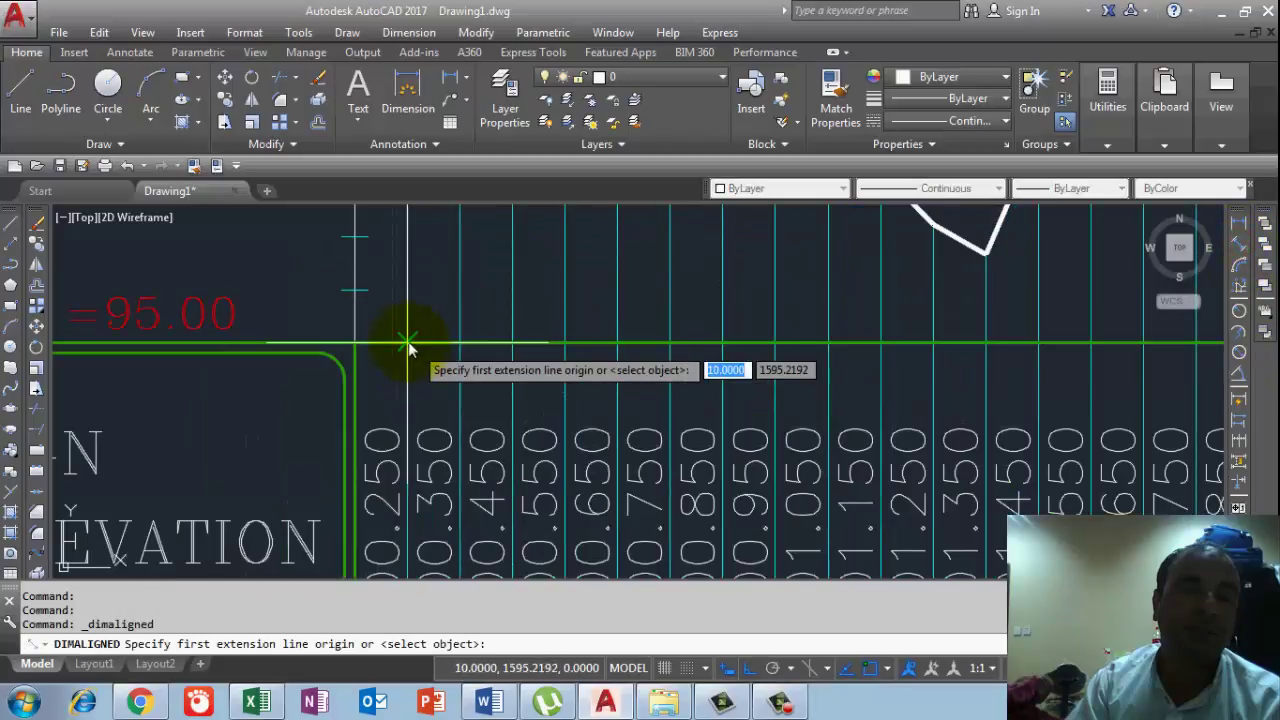
{"action": "left_click", "coordinate": [461, 341]}
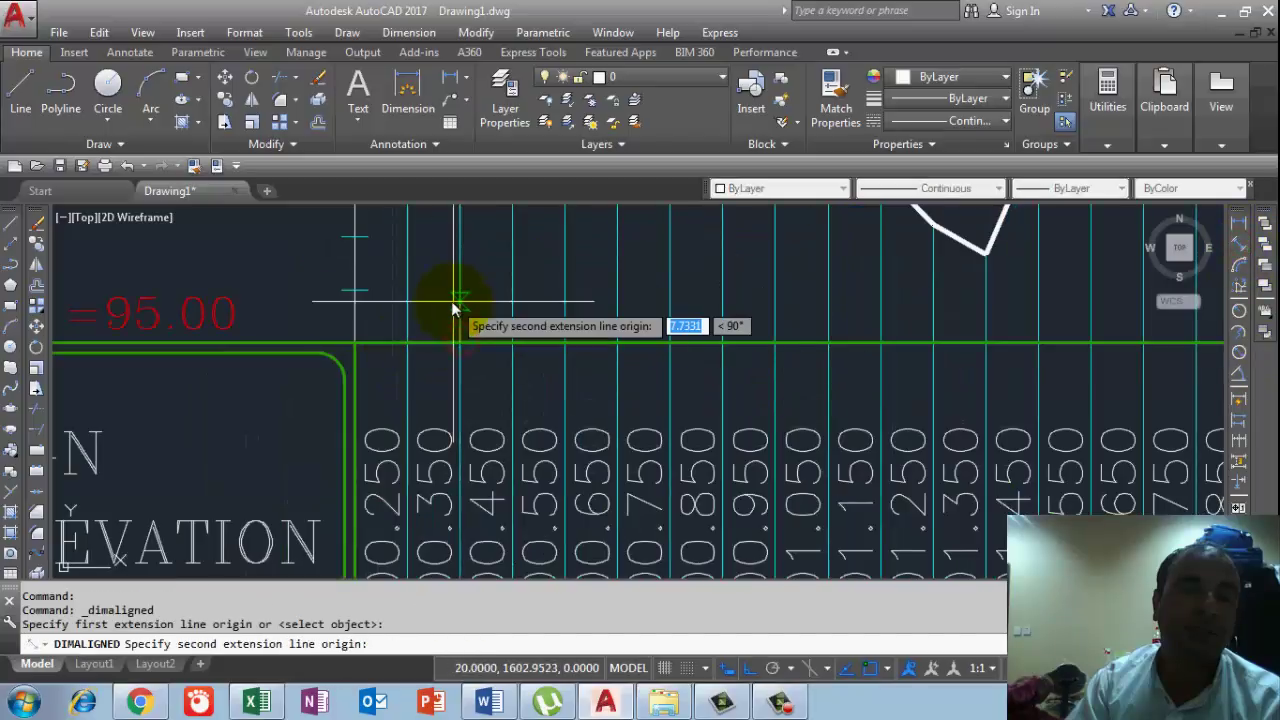
{"action": "scroll", "coordinate": [434, 314], "scroll_direction": "up", "scroll_amount": 5}
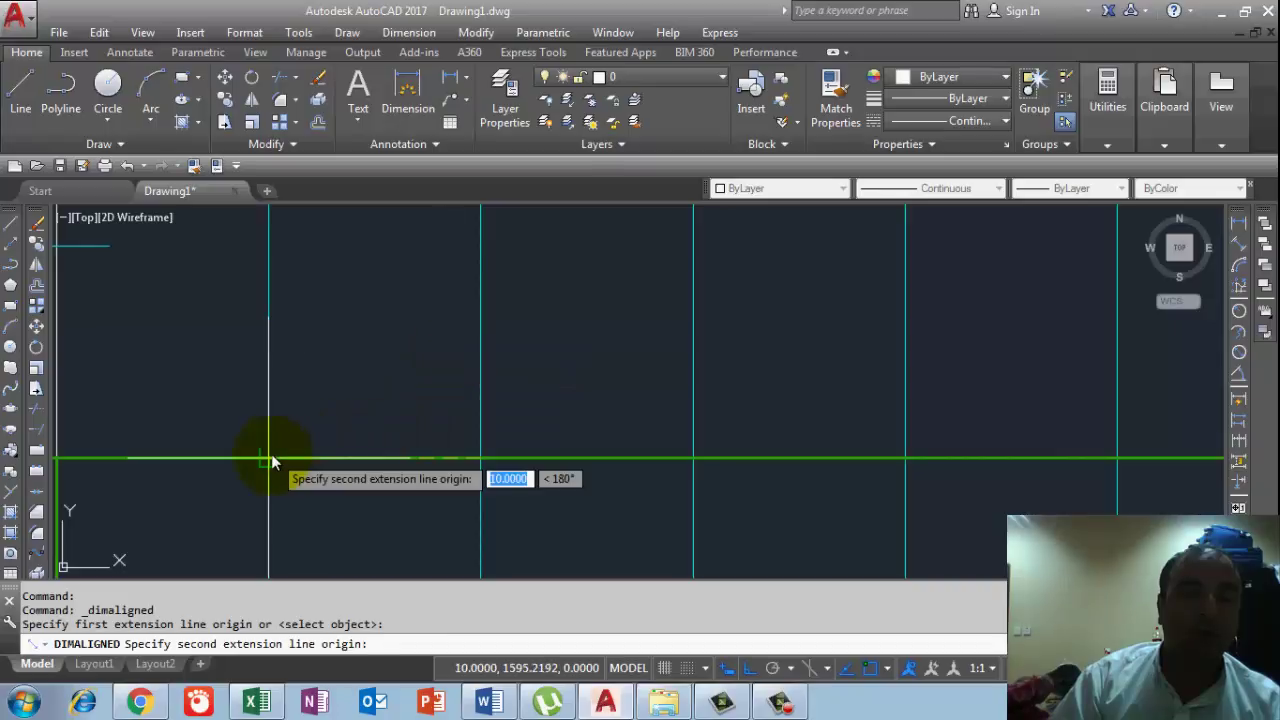
{"action": "left_click", "coordinate": [269, 457]}
{"action": "left_click", "coordinate": [440, 398]}
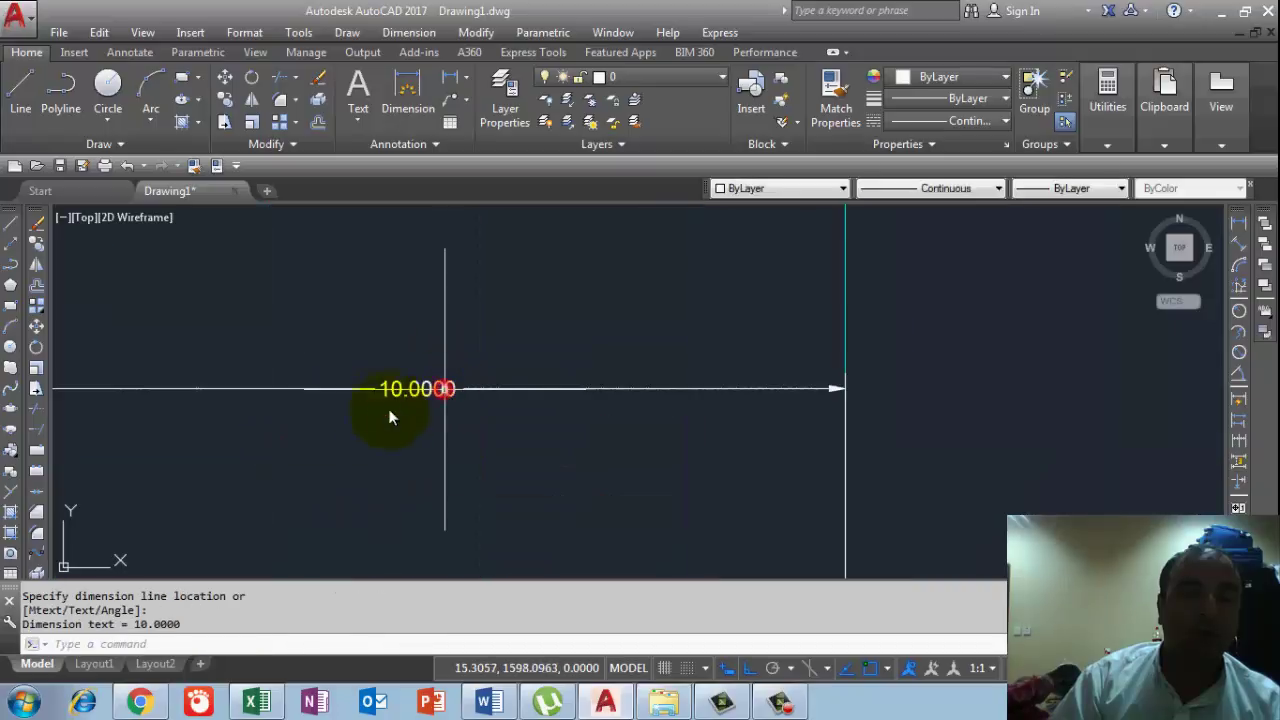
Step: Add an aligned dimension for the vertical gap between the ground line and the design line at station 10 of the upper profile
{"action": "scroll", "coordinate": [465, 351], "scroll_direction": "down", "scroll_amount": 2}
{"action": "middle_click_drag", "start_coordinate": [455, 296], "coordinate": [428, 488]}
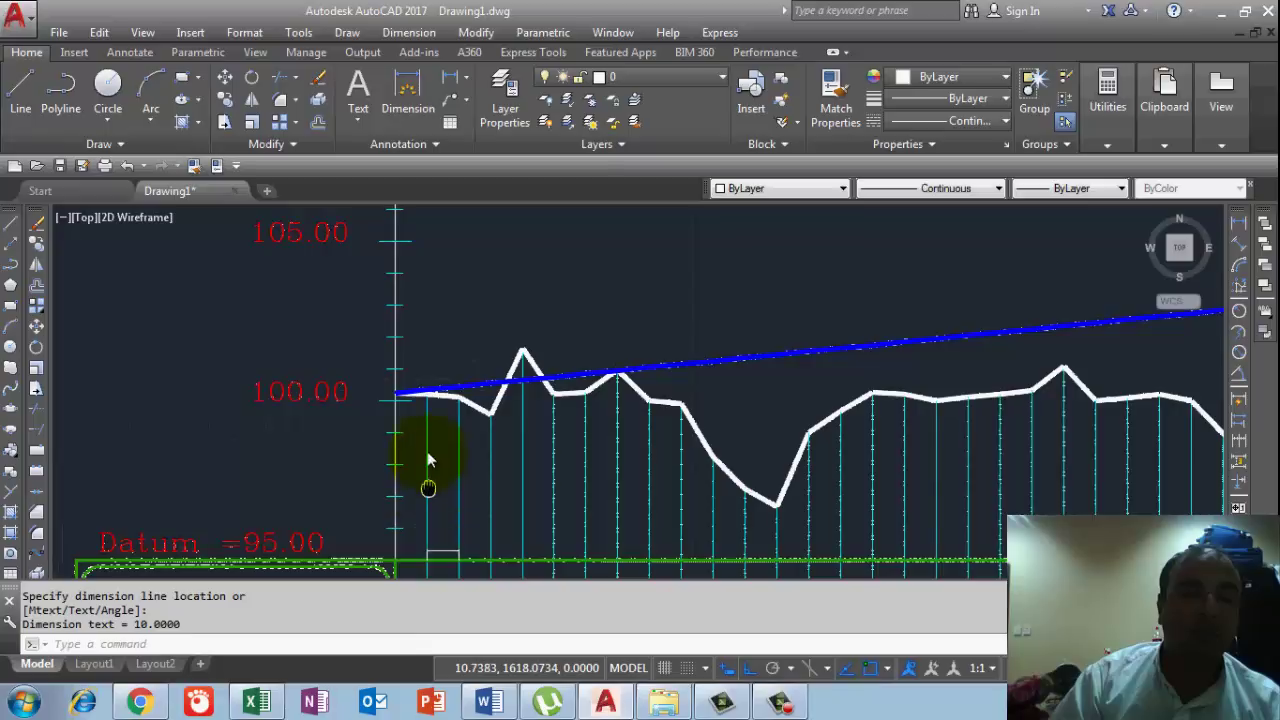
{"action": "scroll", "coordinate": [435, 401], "scroll_direction": "up", "scroll_amount": 5}
{"action": "middle_click_drag", "start_coordinate": [435, 401], "coordinate": [436, 442]}
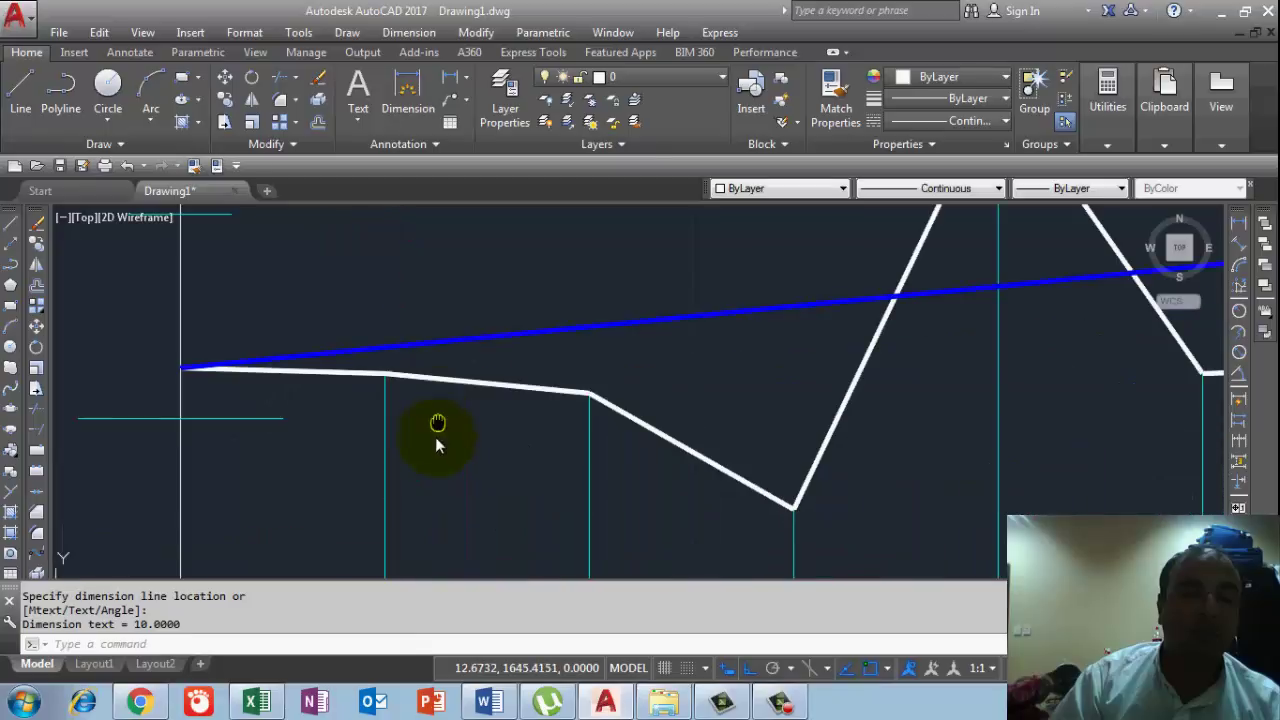
{"action": "left_click", "coordinate": [1239, 243]}
{"action": "scroll", "coordinate": [361, 378], "scroll_direction": "up", "scroll_amount": 2}
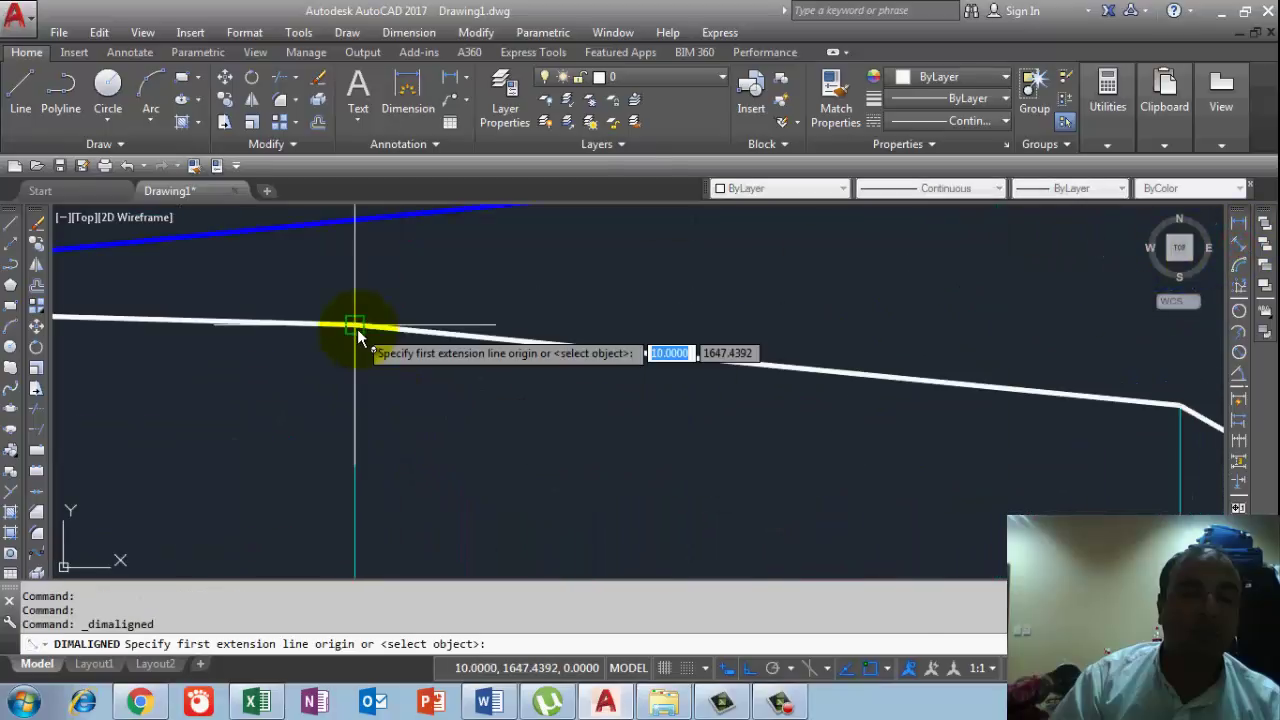
{"action": "left_click", "coordinate": [356, 325]}
{"action": "left_click", "coordinate": [382, 267]}
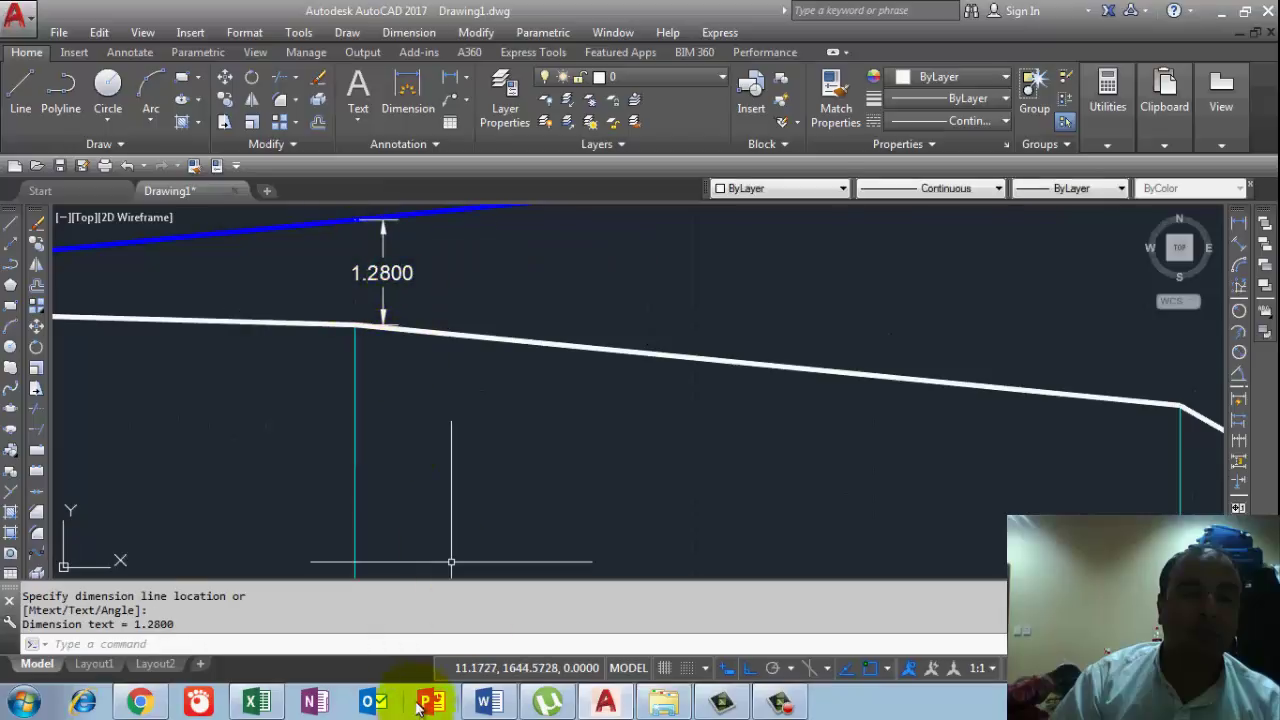
Step: Switch to the Excel workbook and enter 1.28 in cell G3 of Sheet2
{"action": "left_click", "coordinate": [256, 702]}
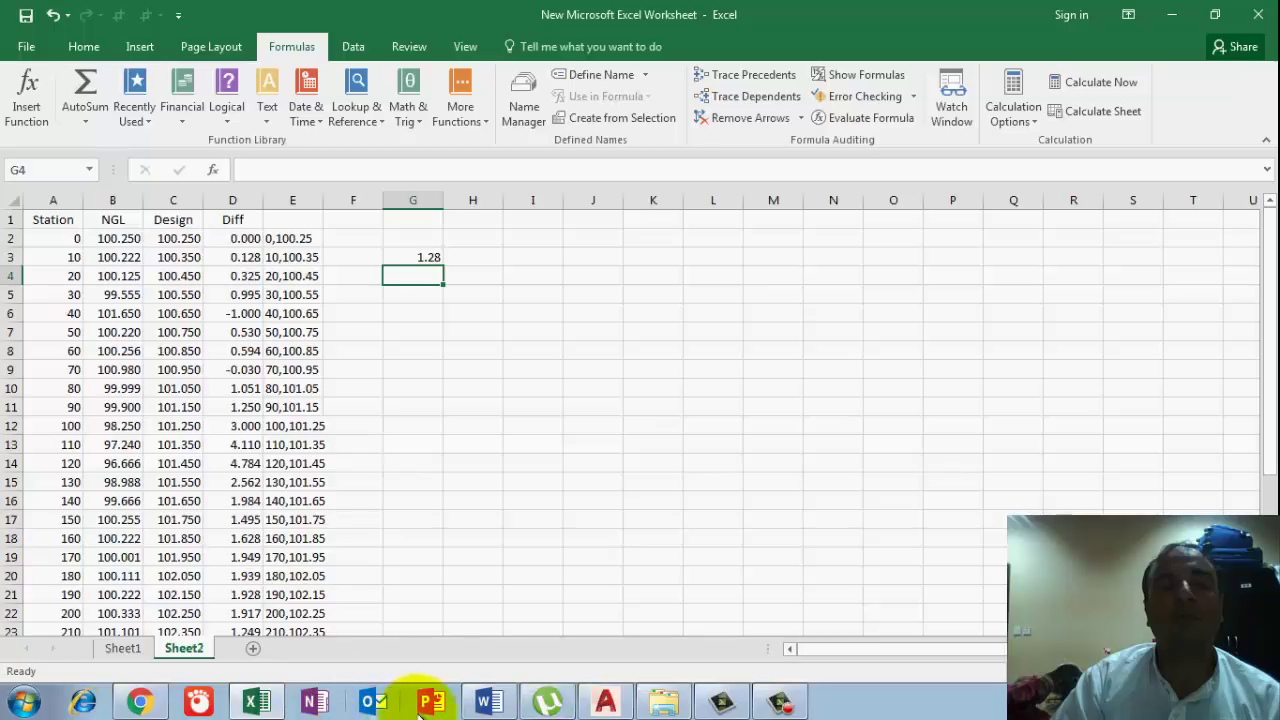
Step: Return to AutoCAD and examine the upper profile's gap dimension at station 10, its ground and design lines, and its elevation and station rows
{"action": "key", "text": "alt+Tab"}
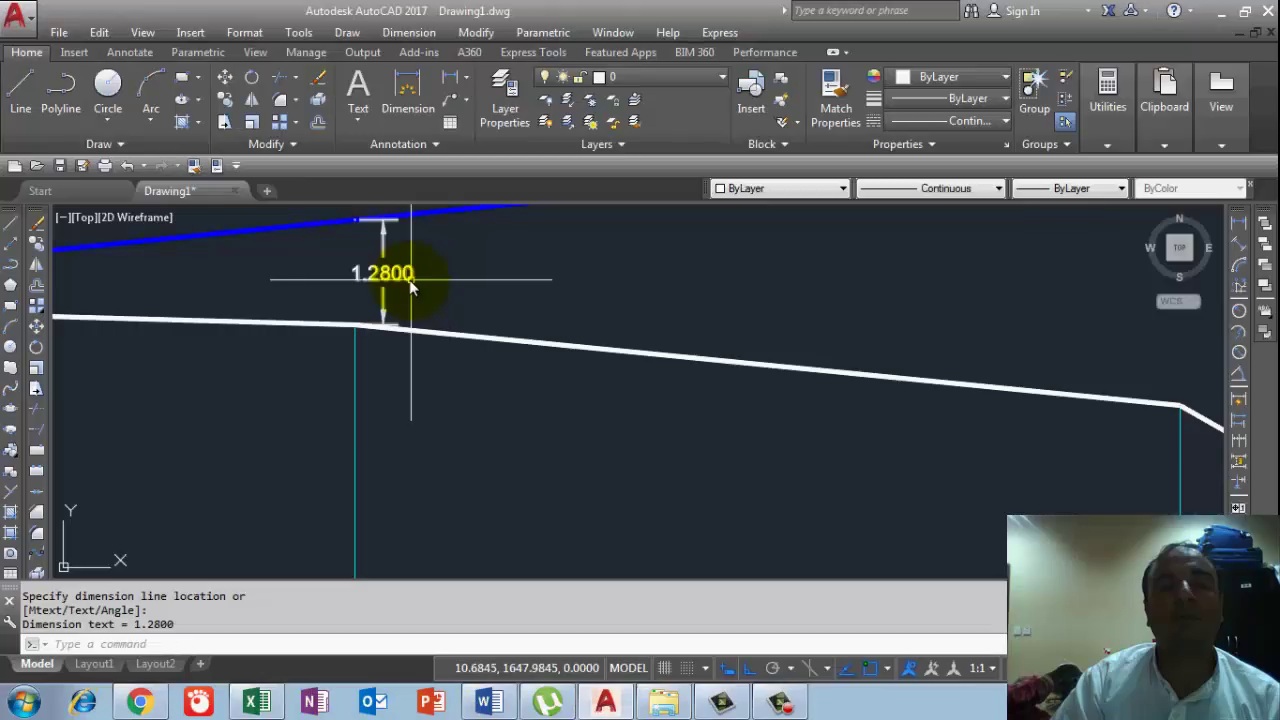
{"action": "scroll", "coordinate": [364, 364], "scroll_direction": "down", "scroll_amount": 4}
{"action": "scroll", "coordinate": [365, 367], "scroll_direction": "down", "scroll_amount": 2}
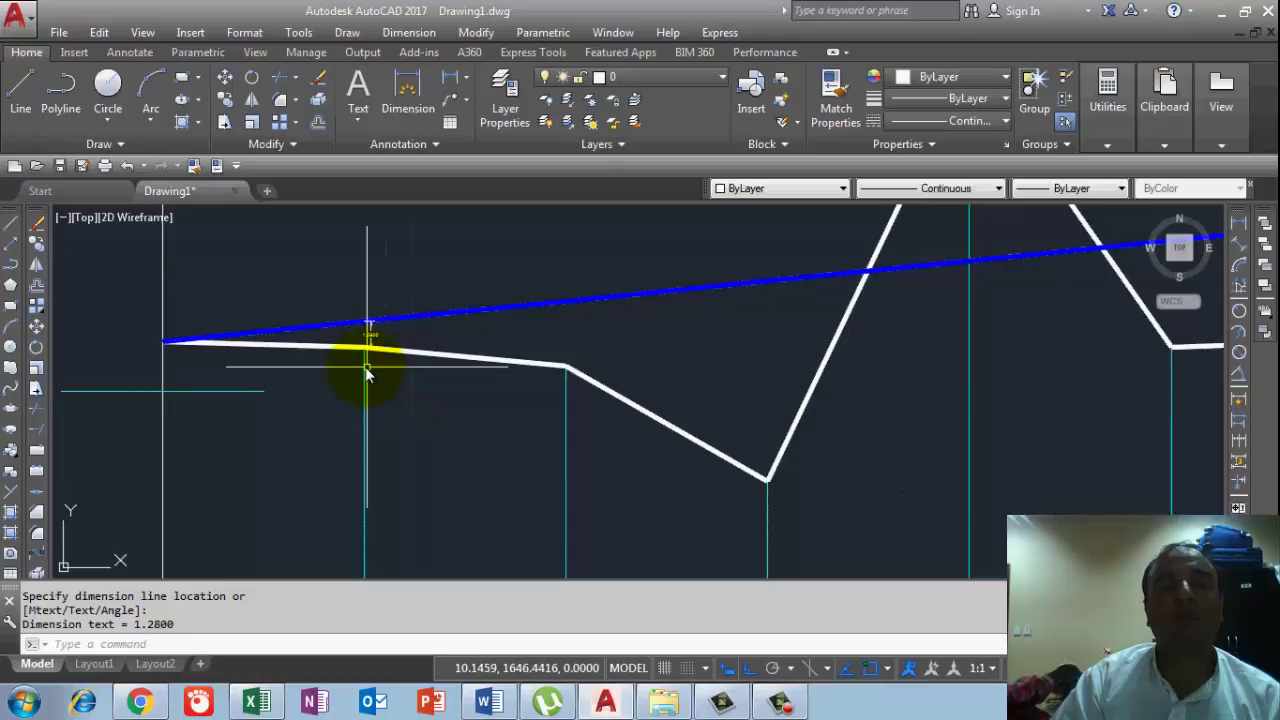
{"action": "scroll", "coordinate": [404, 409], "scroll_direction": "down", "scroll_amount": 10}
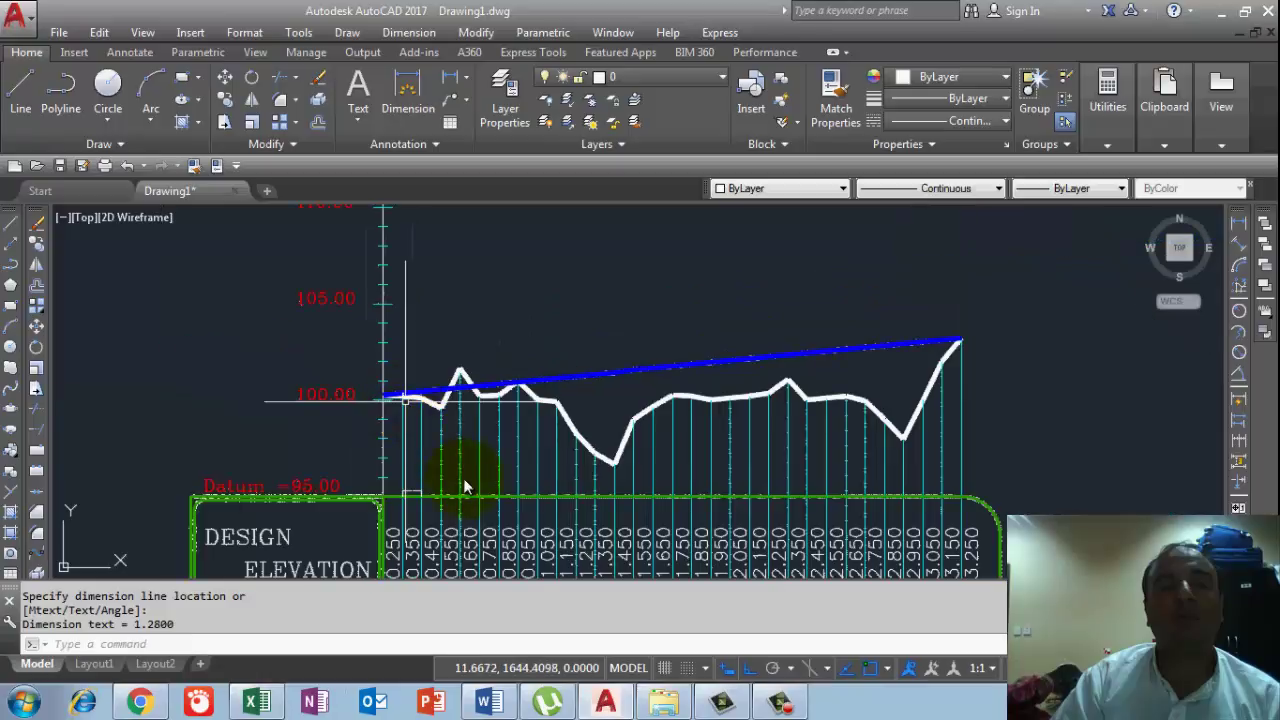
{"action": "middle_click_drag", "start_coordinate": [465, 488], "coordinate": [457, 371]}
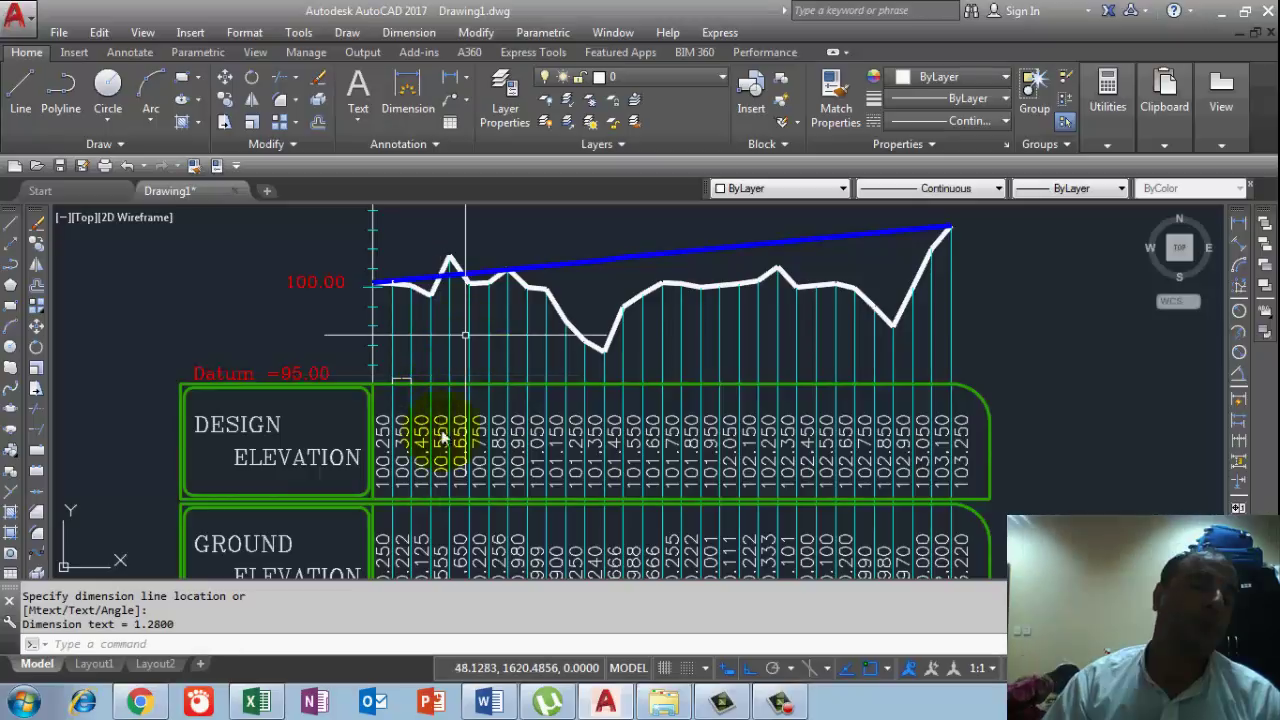
{"action": "scroll", "coordinate": [328, 485], "scroll_direction": "up", "scroll_amount": 2}
{"action": "middle_click_drag", "start_coordinate": [329, 476], "coordinate": [371, 332]}
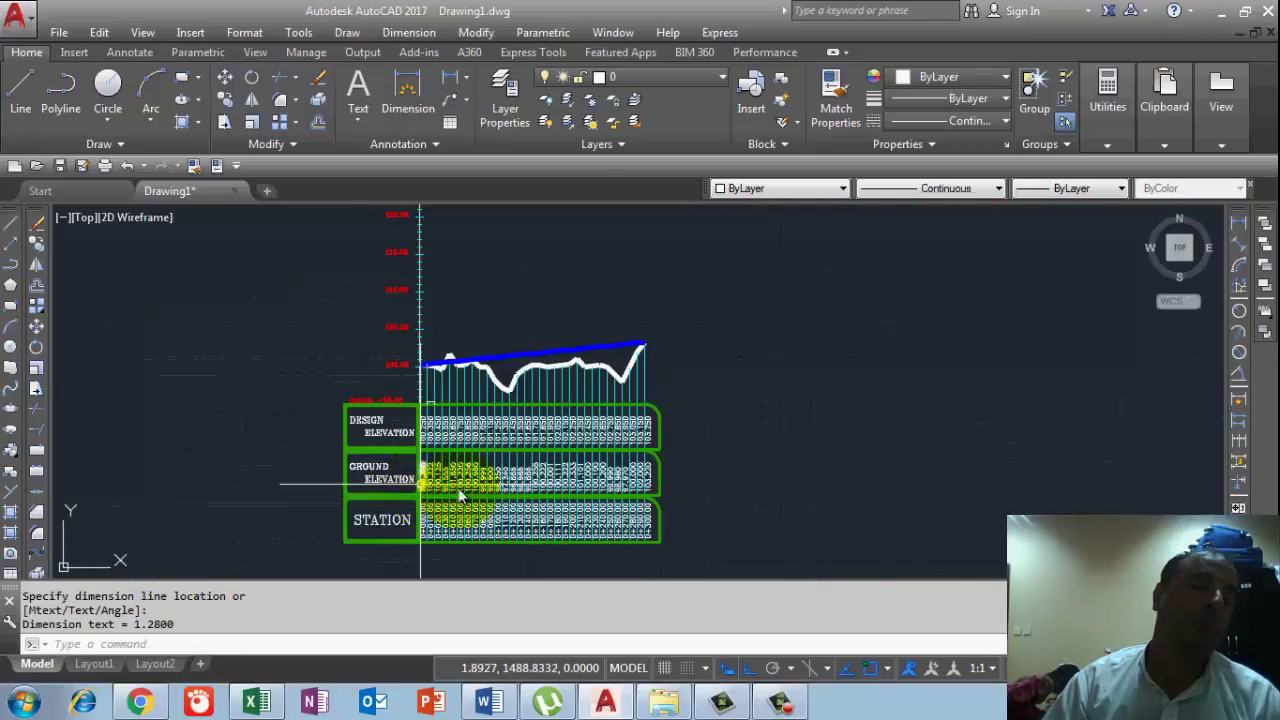
{"action": "scroll", "coordinate": [411, 484], "scroll_direction": "down", "scroll_amount": 6}
{"action": "middle_click_drag", "start_coordinate": [484, 509], "coordinate": [337, 389]}
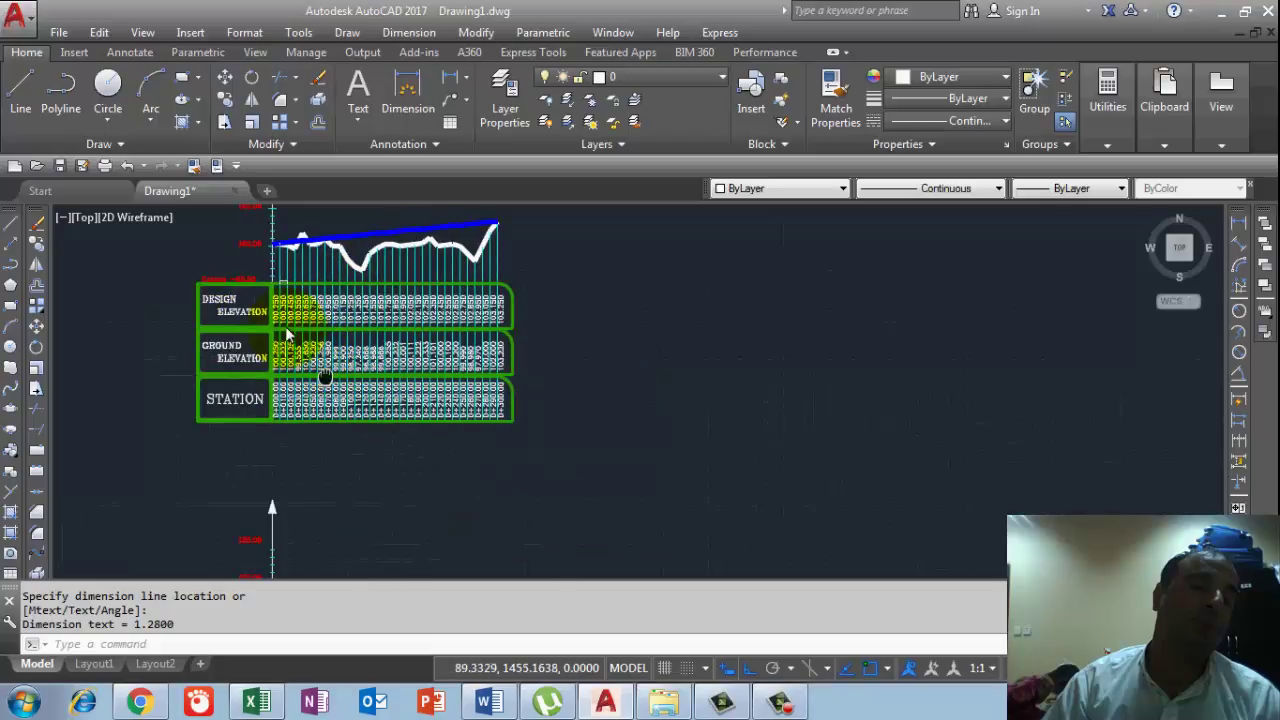
Step: Move the entire lower design profile, including its level scale and data rows, horizontally to empty space well to the right
{"action": "scroll", "coordinate": [325, 376], "scroll_direction": "down", "scroll_amount": 4}
{"action": "mouse_move", "coordinate": [420, 457]}
{"action": "middle_mouse_down"}
{"action": "mouse_move", "coordinate": [234, 434]}
{"action": "mouse_move", "coordinate": [449, 383]}
{"action": "middle_mouse_up"}
{"action": "left_click", "coordinate": [466, 491]}
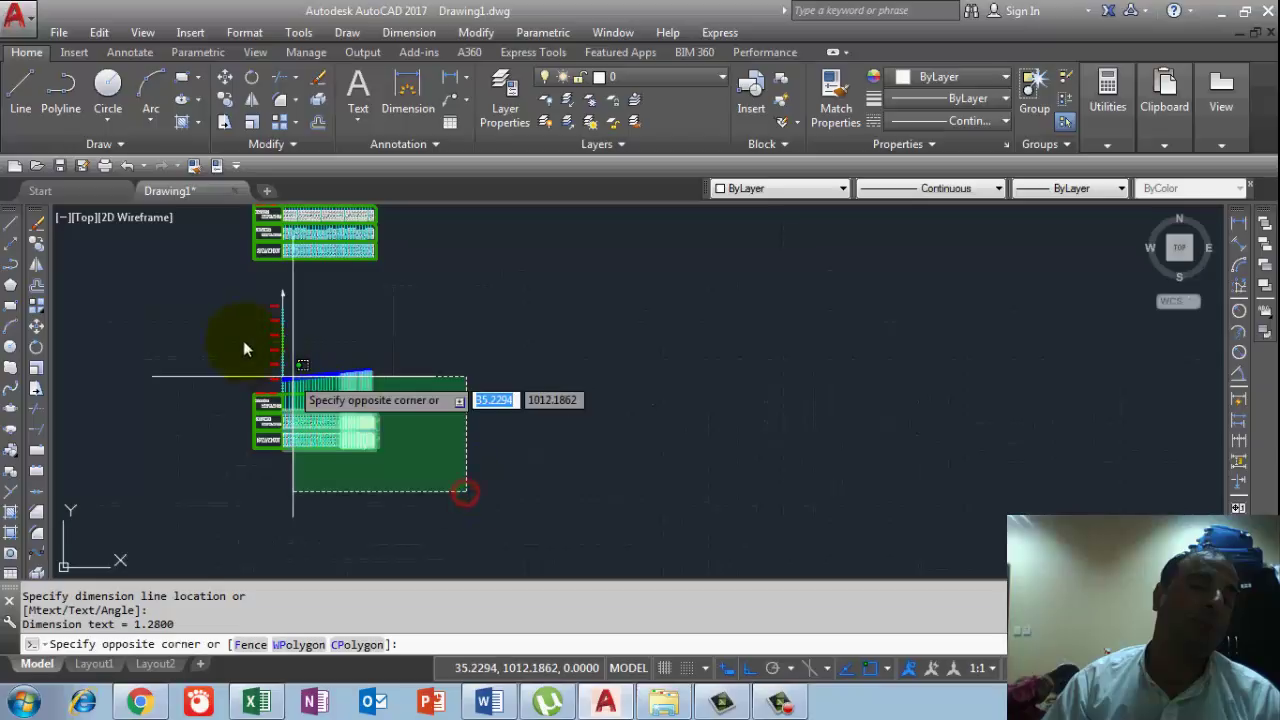
{"action": "left_click", "coordinate": [212, 296]}
{"action": "type", "text": "m"}
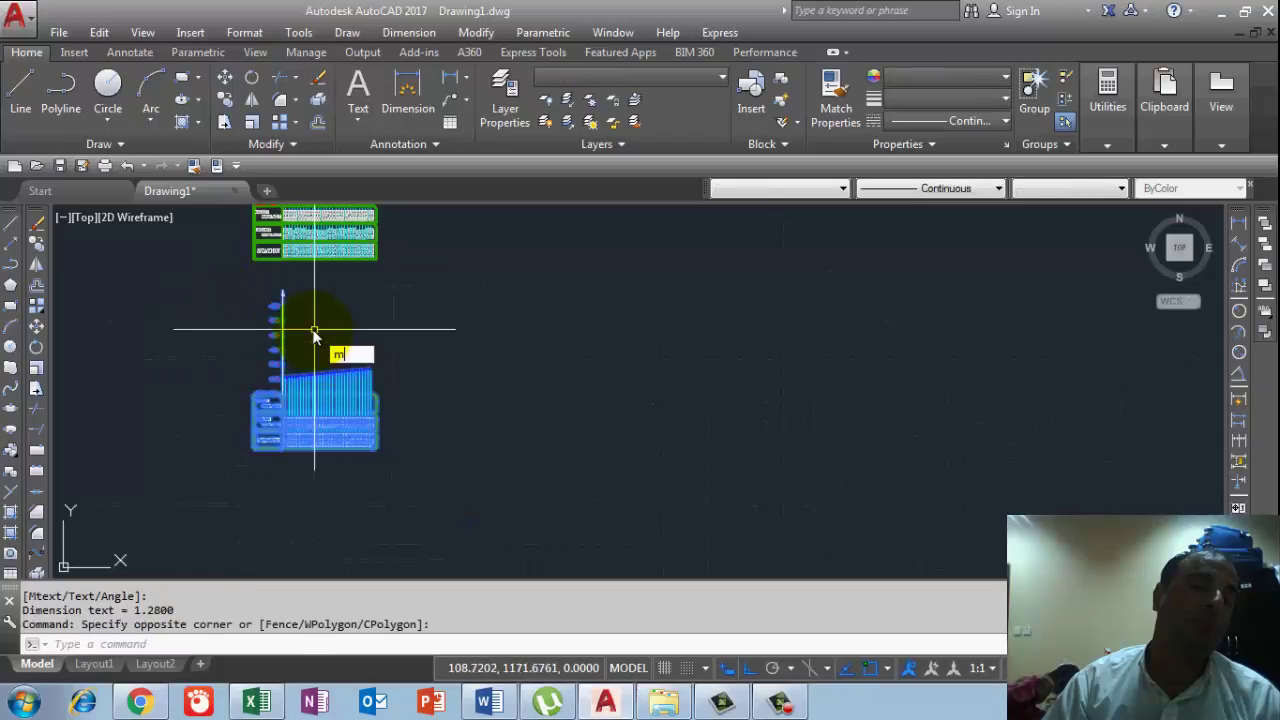
{"action": "key", "text": "Return"}
{"action": "left_click", "coordinate": [370, 420]}
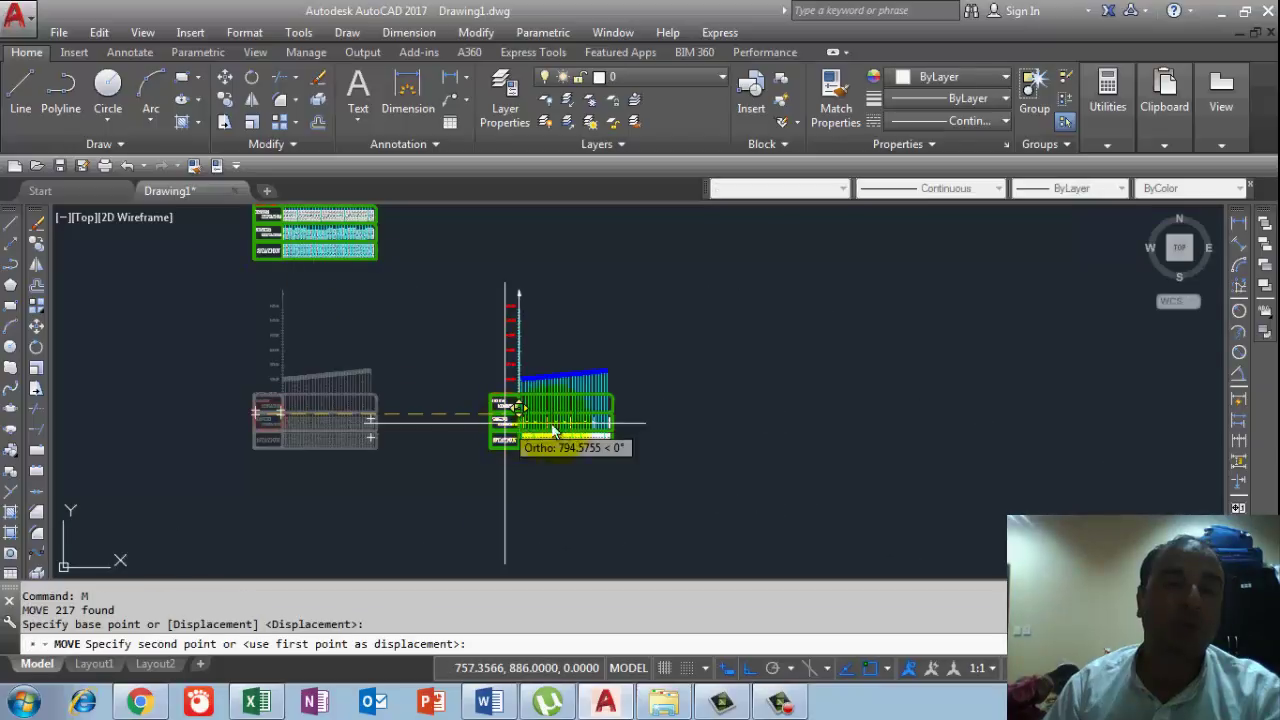
{"action": "left_click", "coordinate": [750, 430]}
{"action": "scroll", "coordinate": [763, 440], "scroll_direction": "up", "scroll_amount": 4}
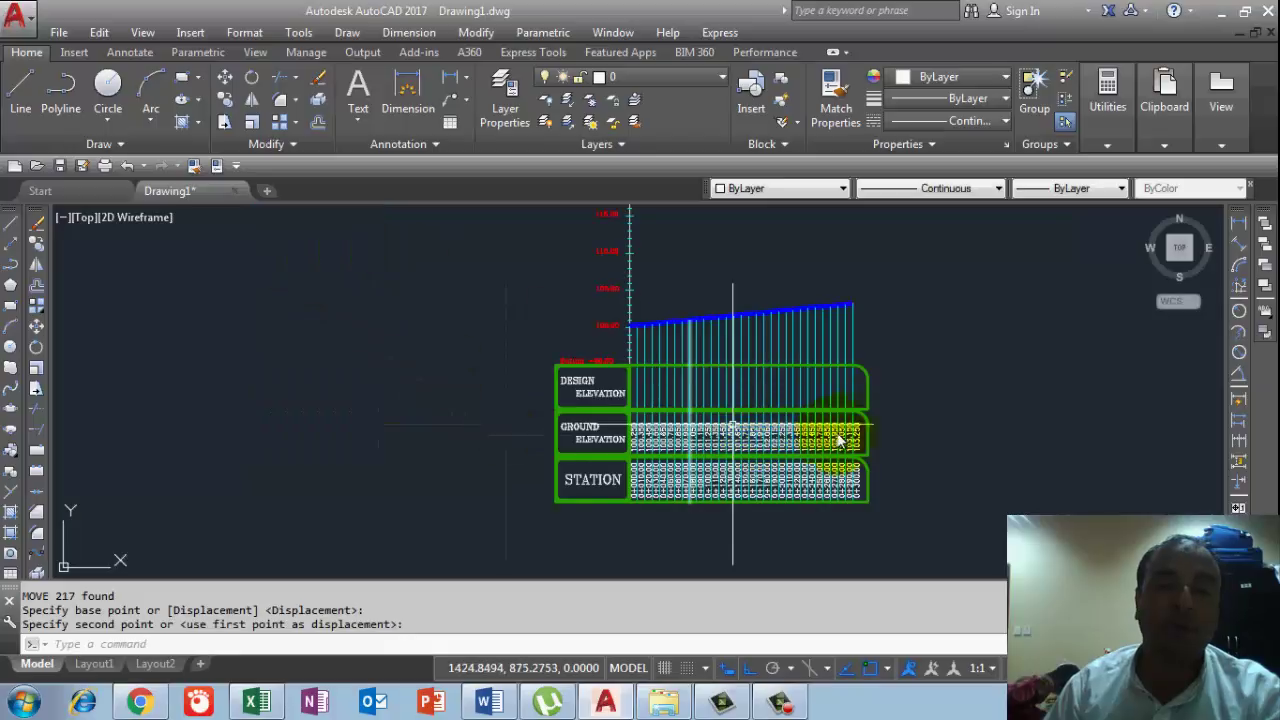
{"action": "scroll", "coordinate": [853, 432], "scroll_direction": "down", "scroll_amount": 4}
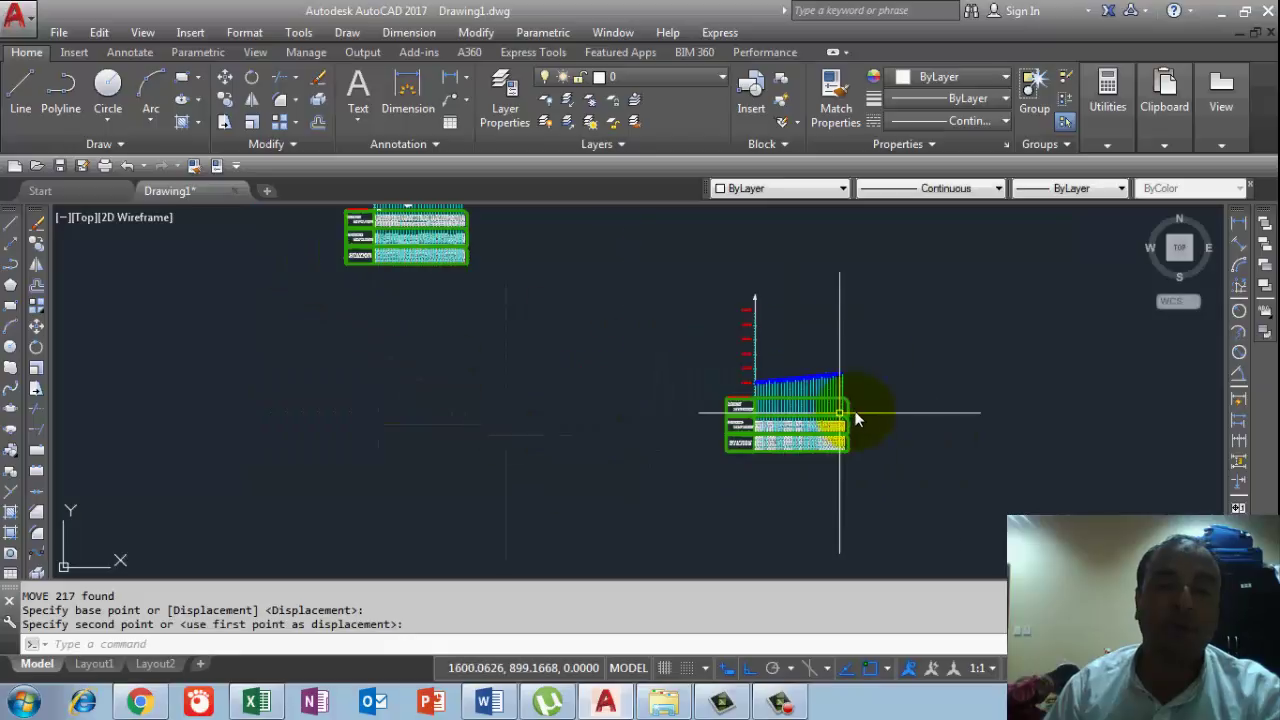
{"action": "scroll", "coordinate": [845, 412], "scroll_direction": "down", "scroll_amount": 3}
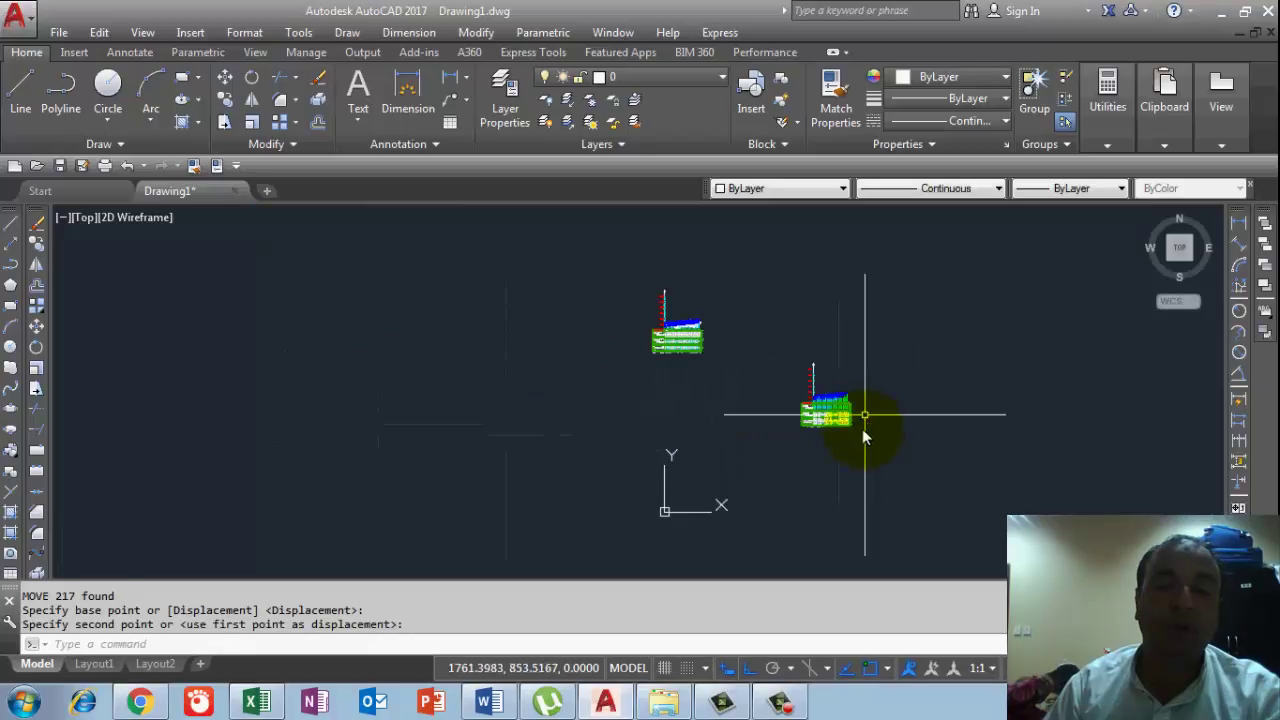
{"action": "scroll", "coordinate": [855, 428], "scroll_direction": "up", "scroll_amount": 7}
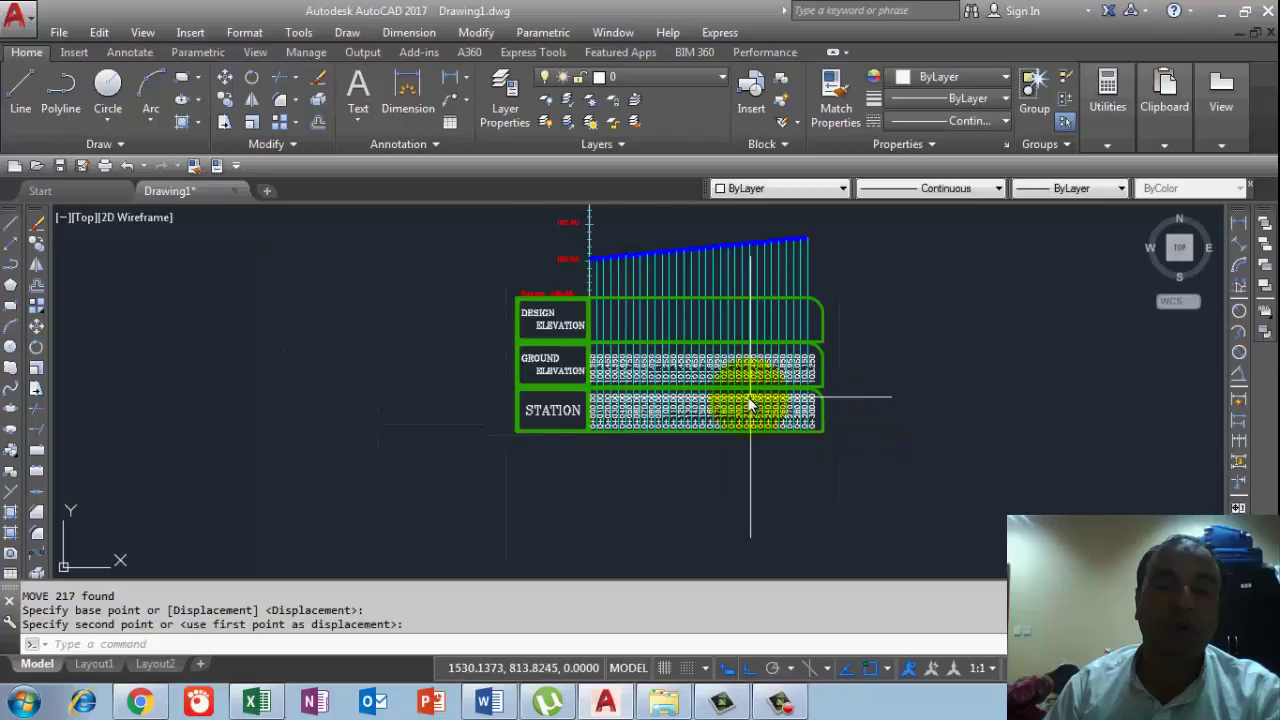
Step: Start a new profile with the po command, using datum 0,95 and no start-up template
{"action": "scroll", "coordinate": [746, 412], "scroll_direction": "down", "scroll_amount": 6}
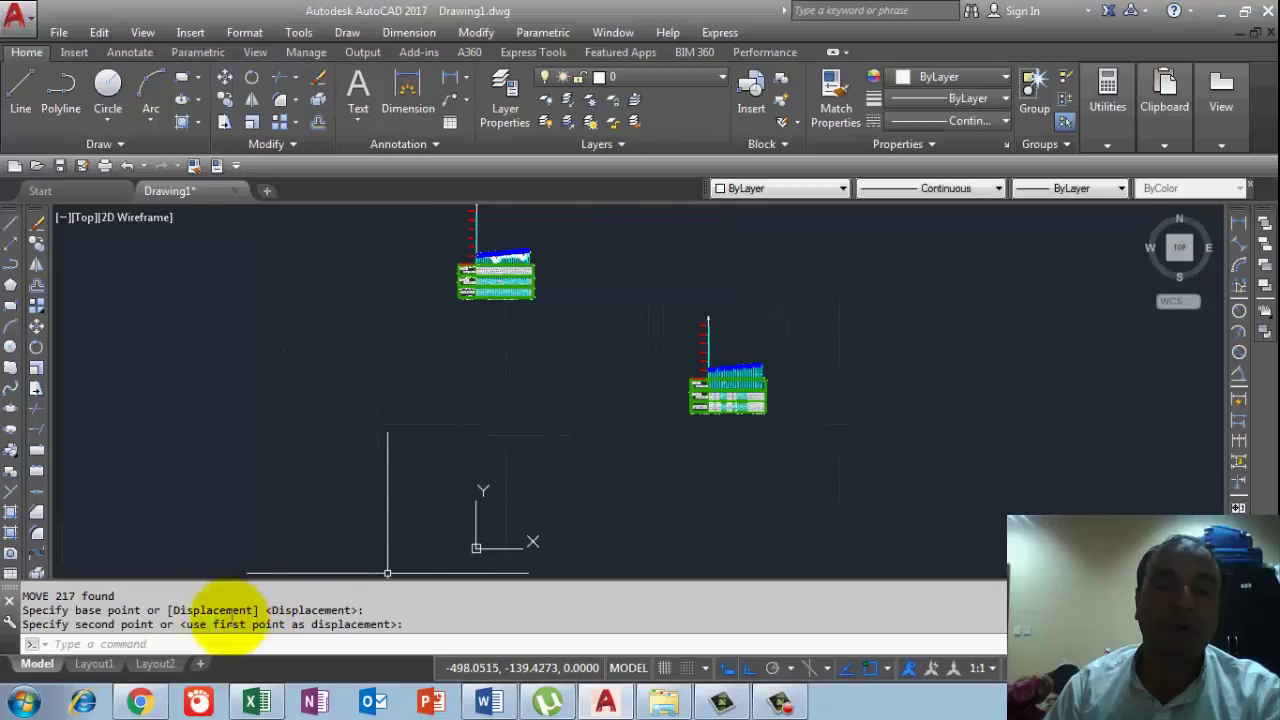
{"action": "left_click", "coordinate": [142, 640]}
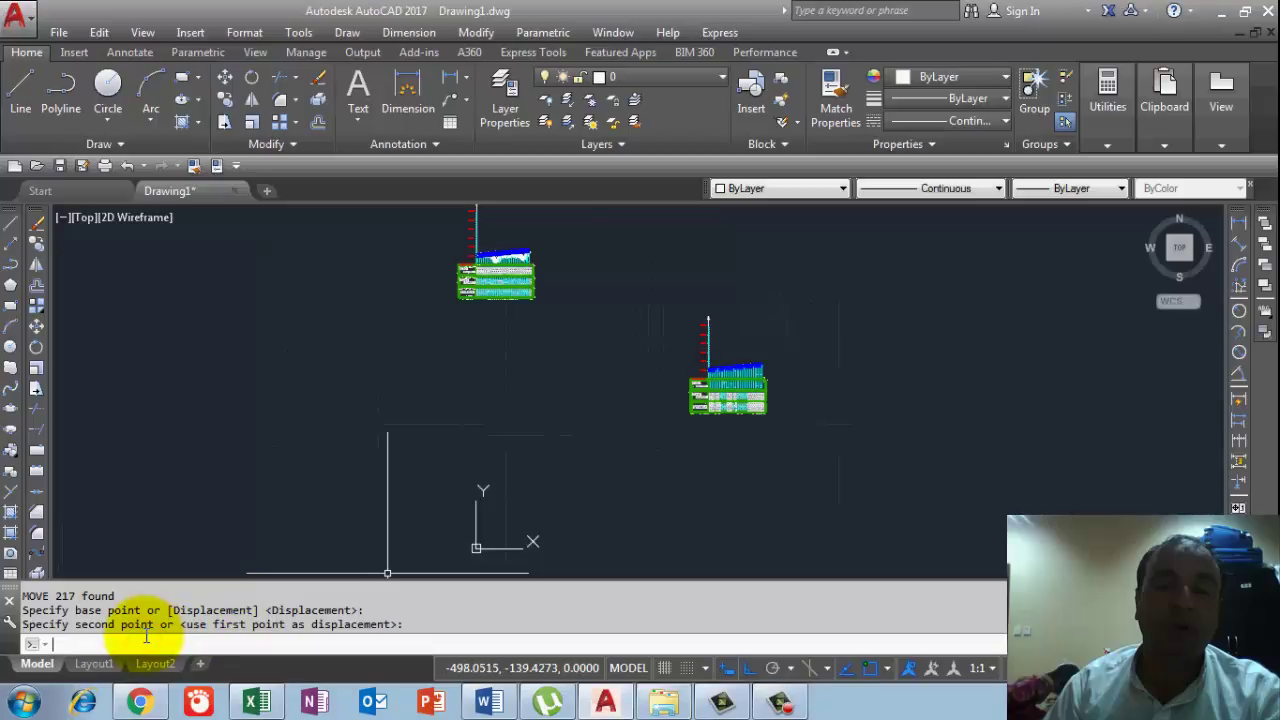
{"action": "type", "text": "po"}
{"action": "key", "text": "Return"}
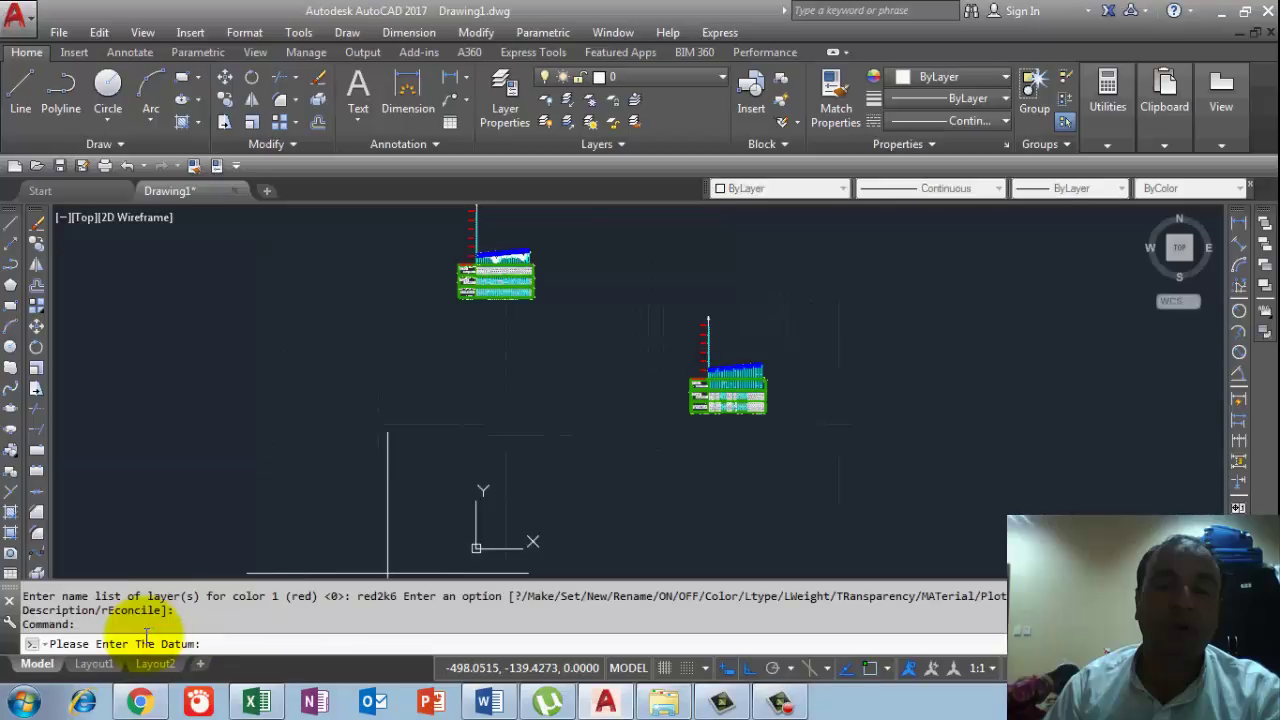
{"action": "type", "text": "0,"}
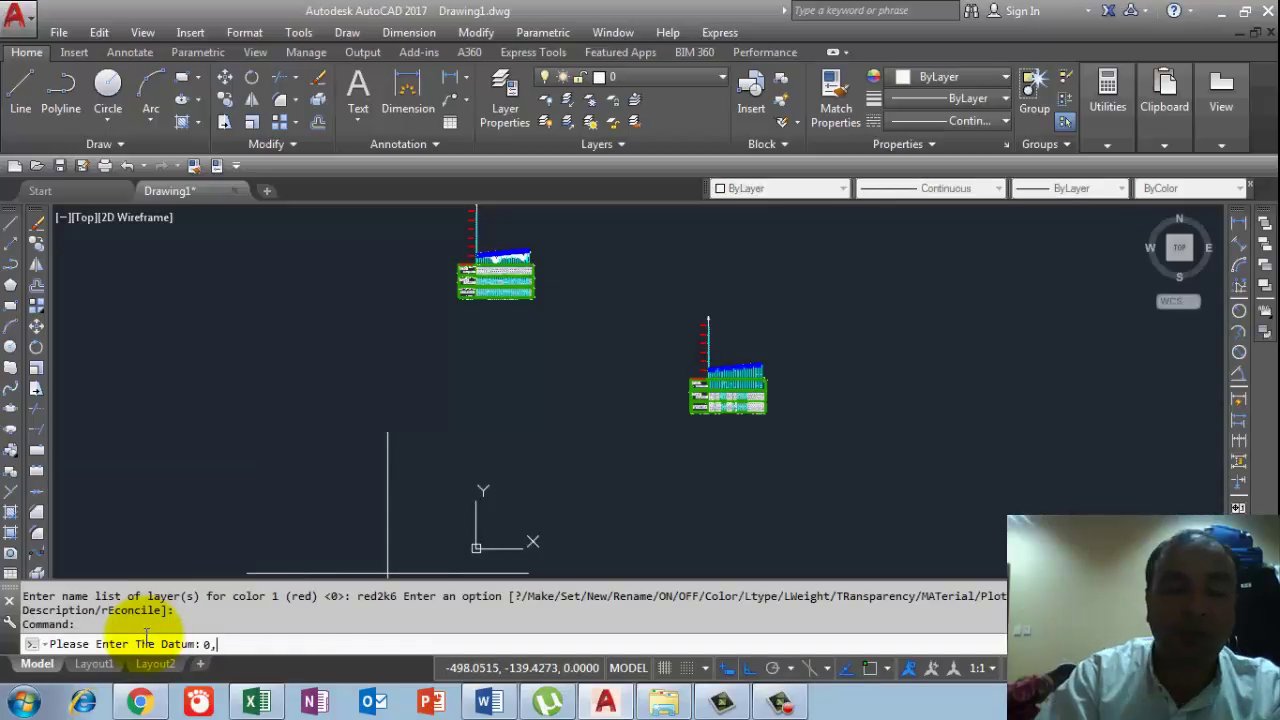
{"action": "type", "text": "9"}
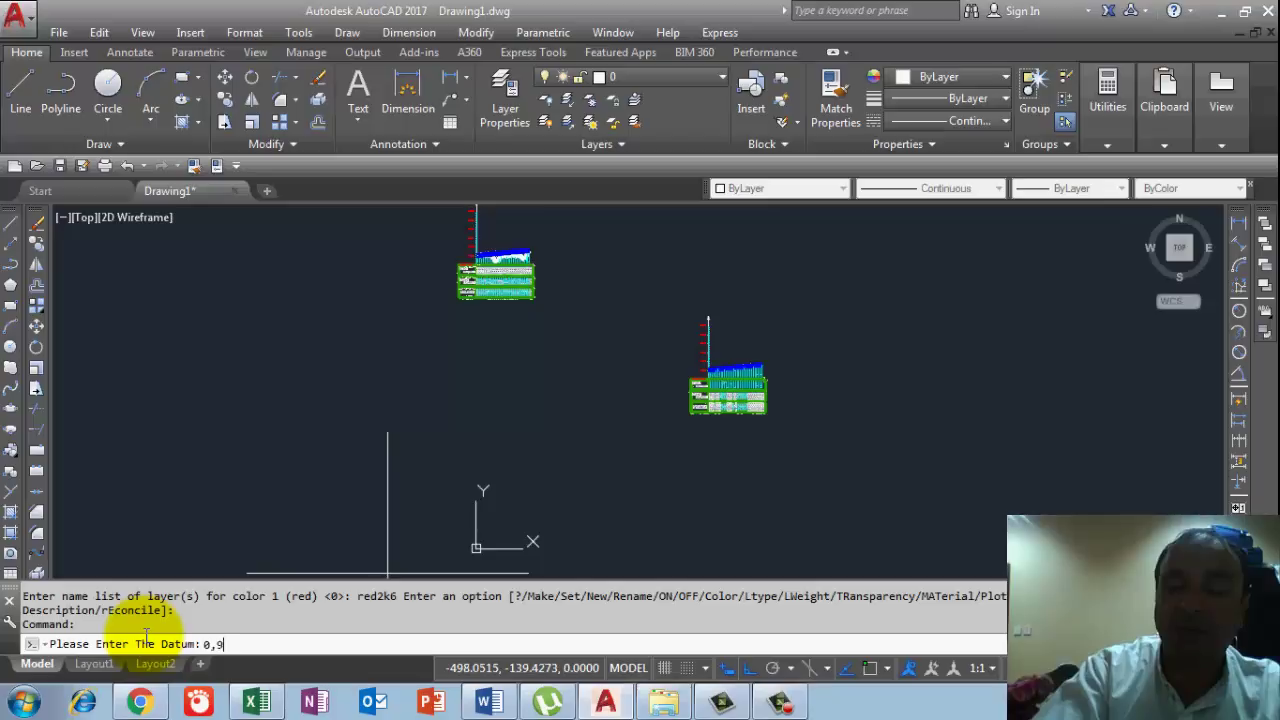
{"action": "type", "text": "5"}
{"action": "key", "text": "Return"}
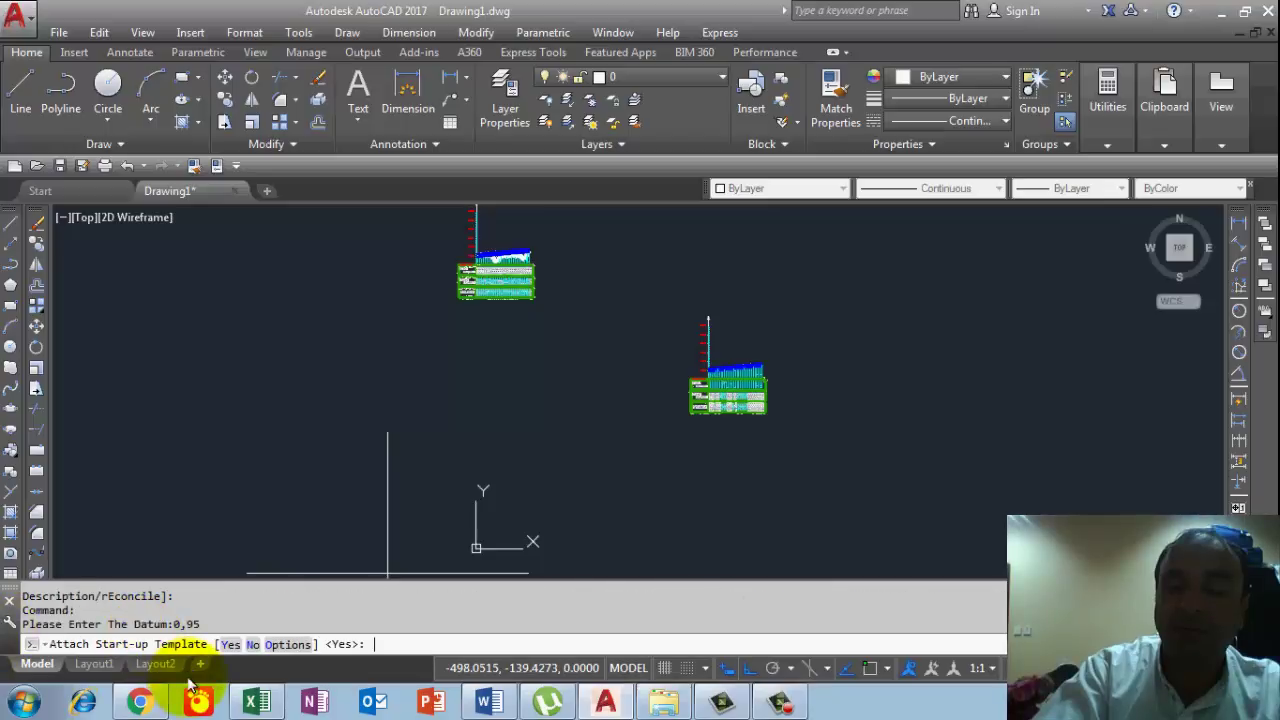
{"action": "type", "text": "n"}
{"action": "key", "text": "Return"}
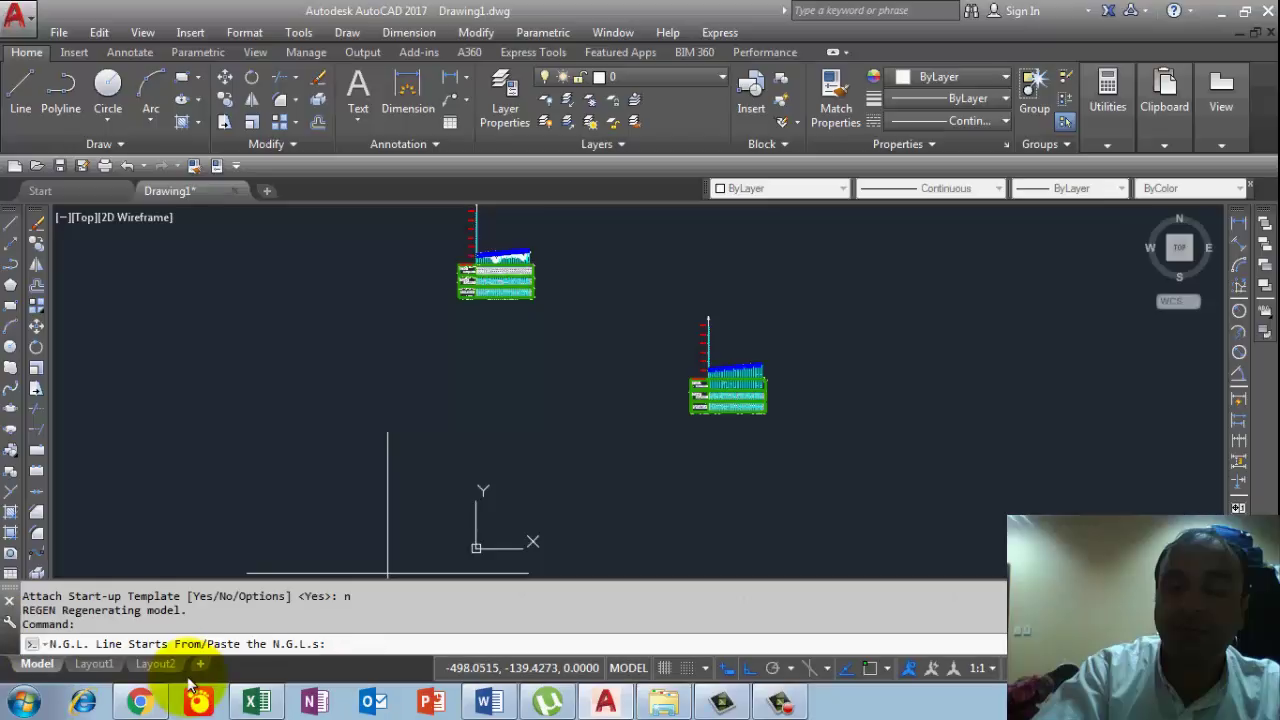
Step: Switch to the Excel workbook and copy the station and design level coordinate pairs in E2:E32 of Sheet2
{"action": "right_click", "coordinate": [333, 641]}
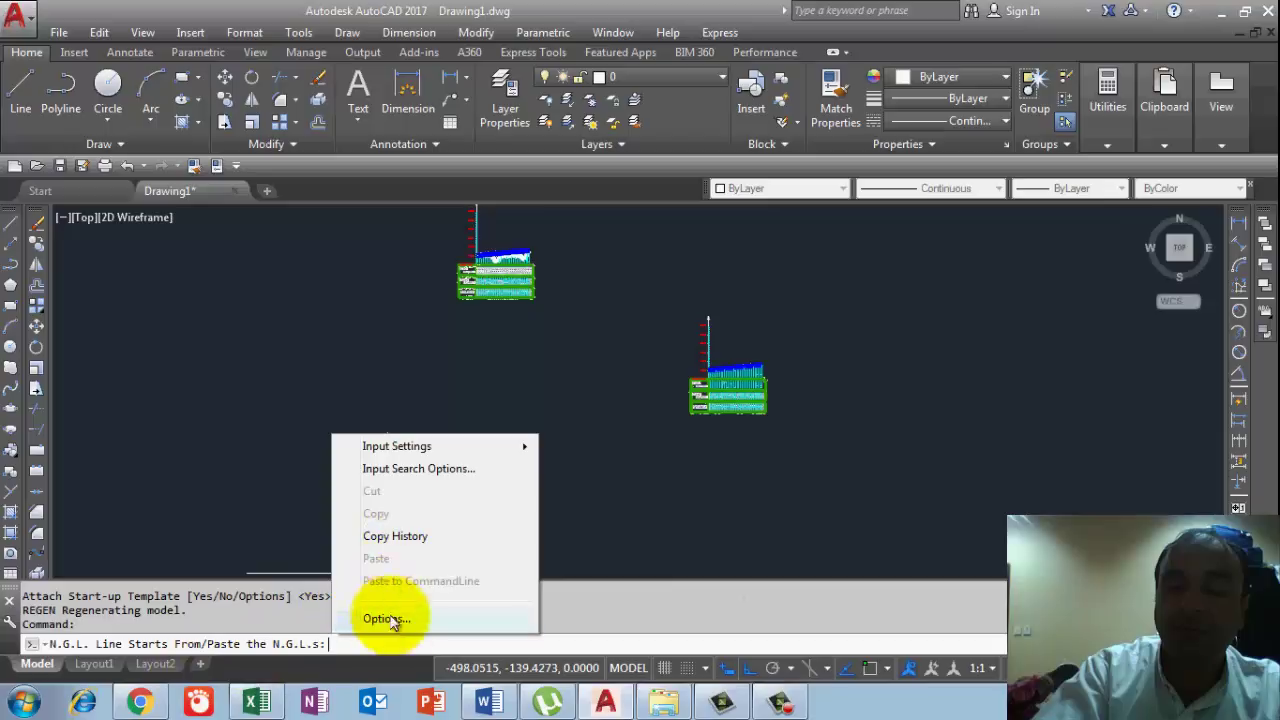
{"action": "left_click", "coordinate": [266, 704]}
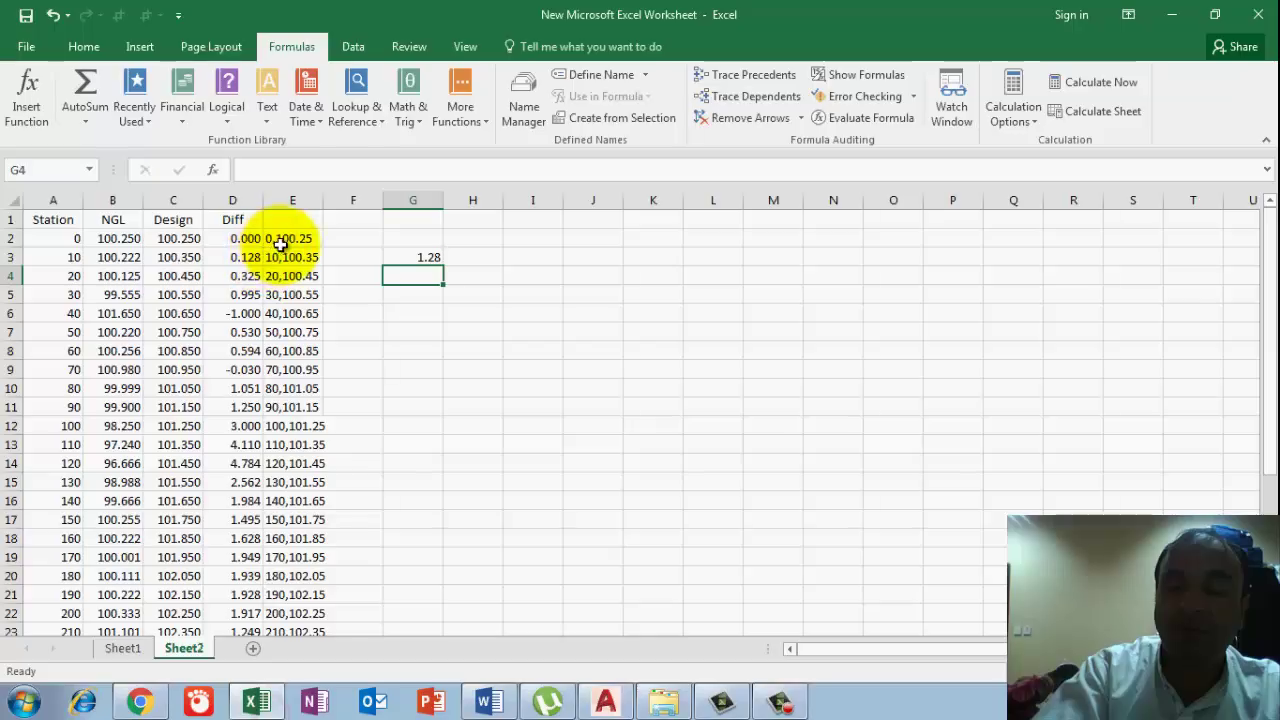
{"action": "mouse_move", "coordinate": [286, 238]}
{"action": "left_mouse_down"}
{"action": "mouse_move", "coordinate": [343, 634]}
{"action": "mouse_move", "coordinate": [294, 671]}
{"action": "mouse_move", "coordinate": [285, 587]}
{"action": "left_mouse_up"}
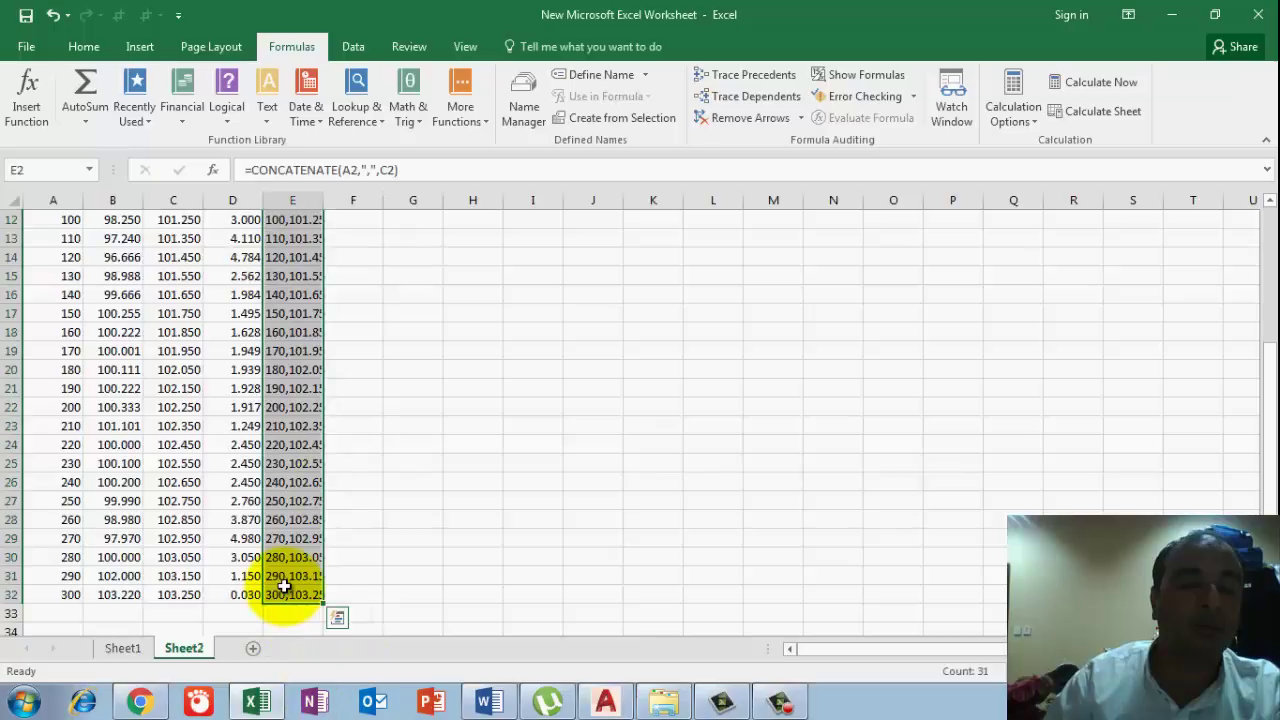
{"action": "key", "text": "ctrl+c"}
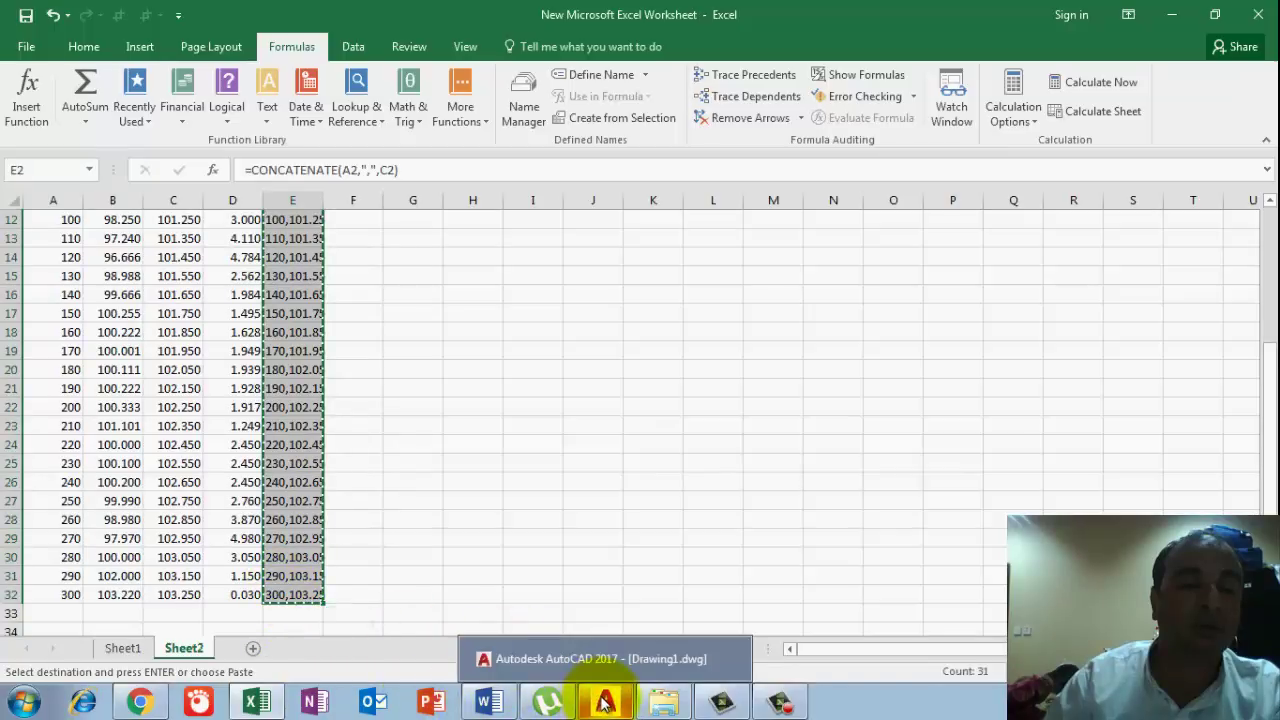
Step: Return to AutoCAD, paste the copied coordinate pairs as the N.G.L. line points, and finish the profile
{"action": "left_click", "coordinate": [603, 701]}
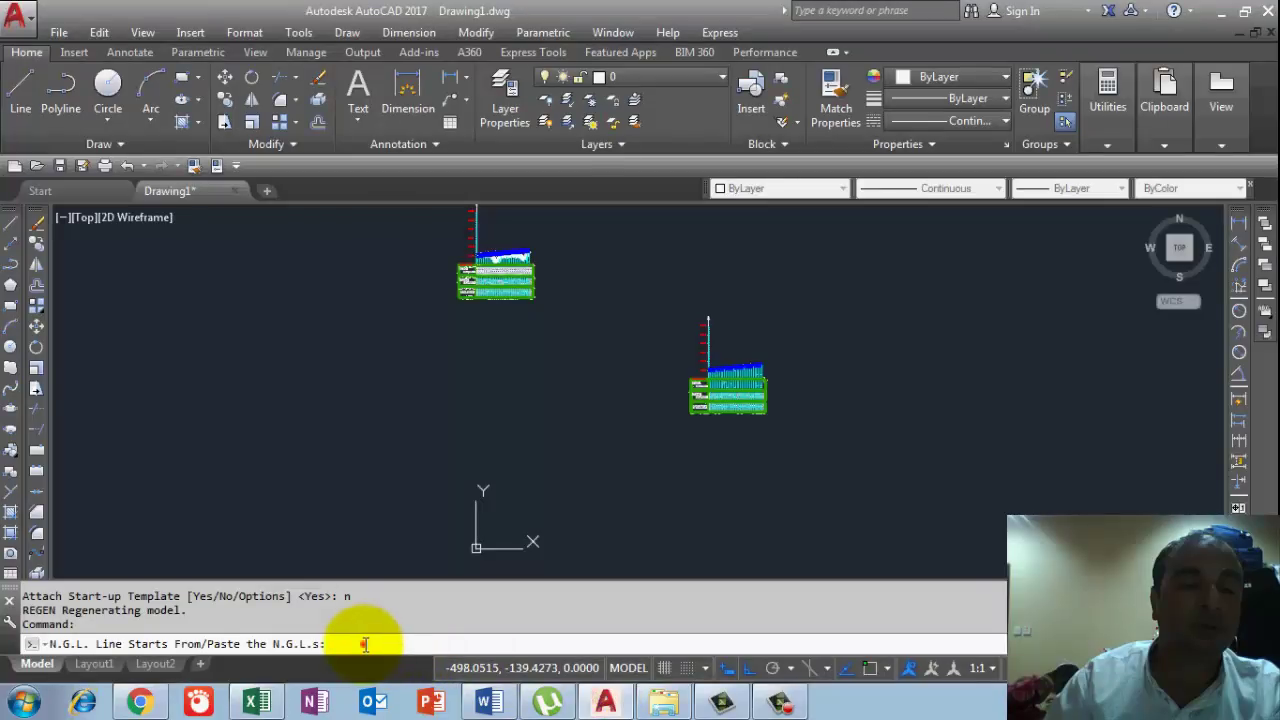
{"action": "key", "text": "ctrl+v"}
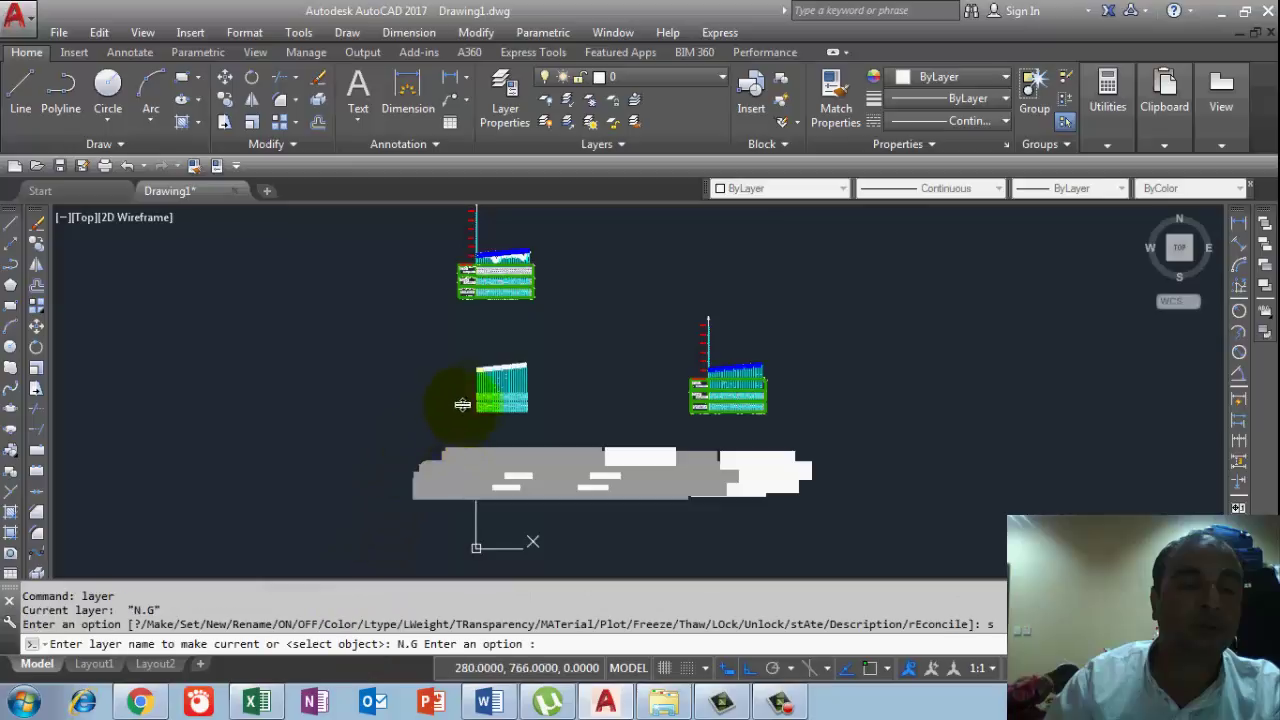
{"action": "scroll", "coordinate": [500, 361], "scroll_direction": "up", "scroll_amount": 4}
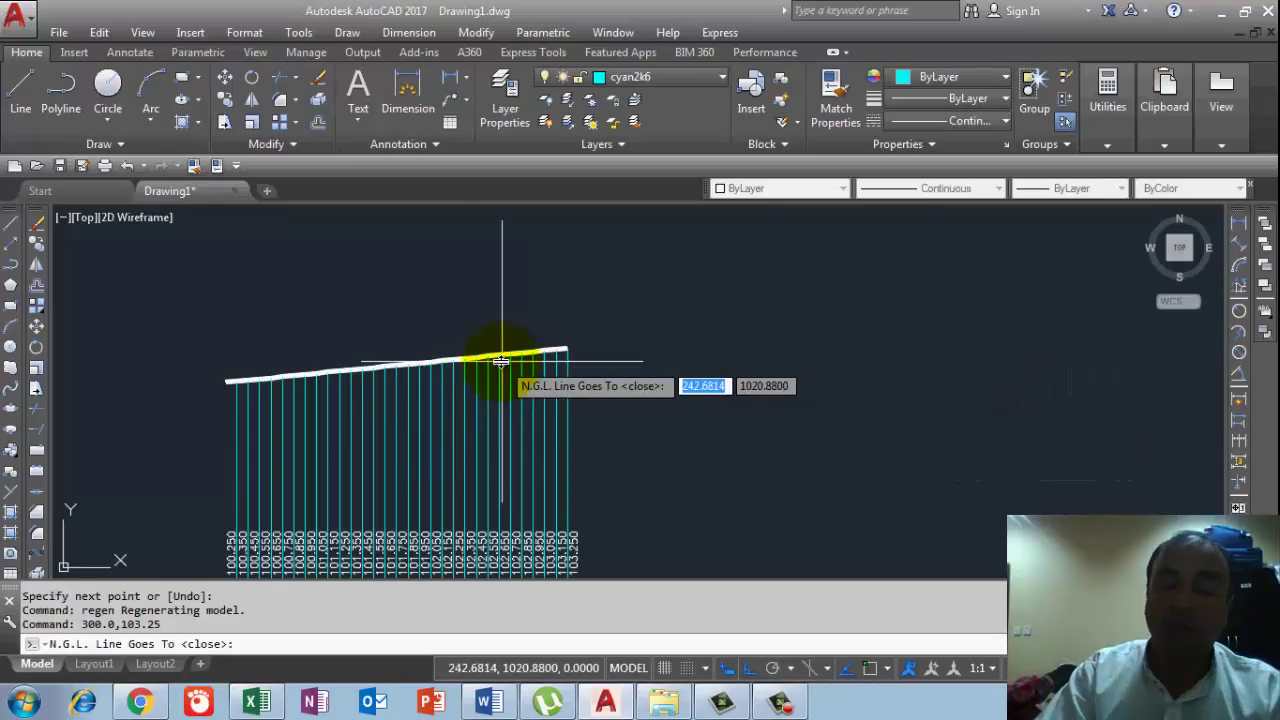
{"action": "key", "text": "Return"}
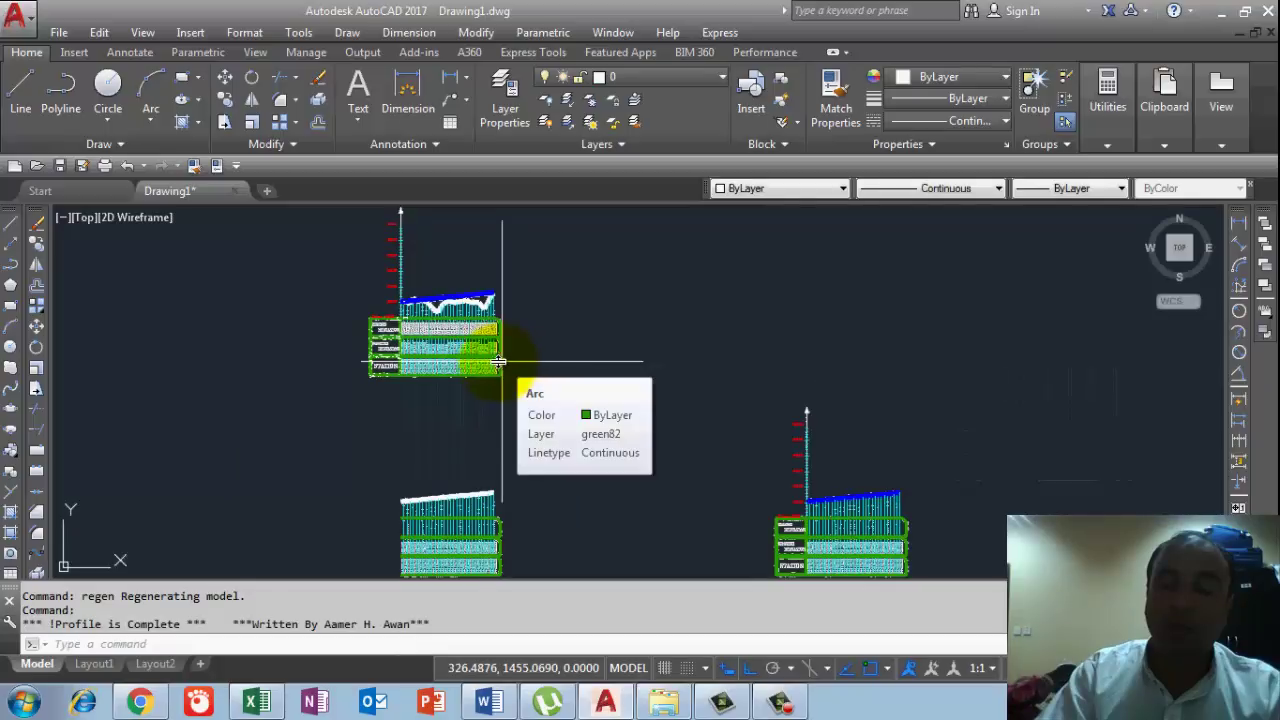
Step: Examine the new profile without a template and compare its lines, labels and data rows with the moved design profile
{"action": "scroll", "coordinate": [500, 573], "scroll_direction": "up", "scroll_amount": 4}
{"action": "scroll", "coordinate": [355, 435], "scroll_direction": "up", "scroll_amount": 5}
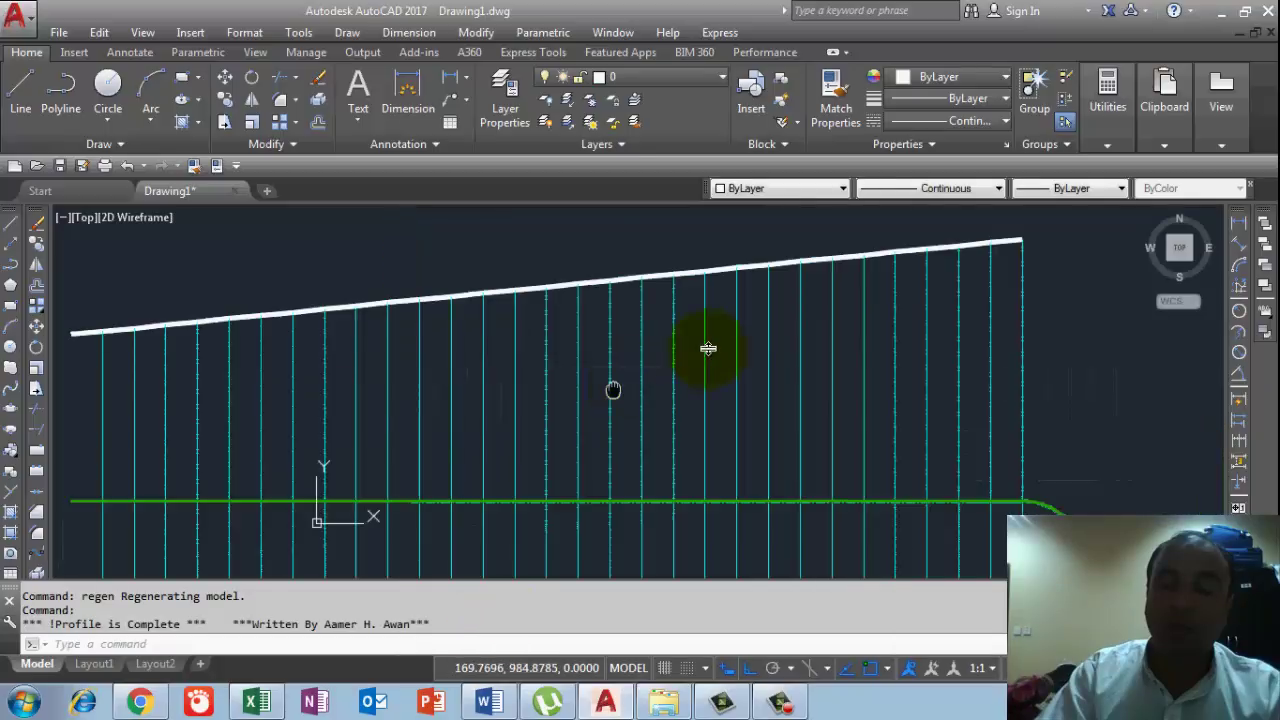
{"action": "middle_click_drag", "start_coordinate": [215, 318], "coordinate": [223, 277]}
{"action": "scroll", "coordinate": [520, 355], "scroll_direction": "down", "scroll_amount": 8}
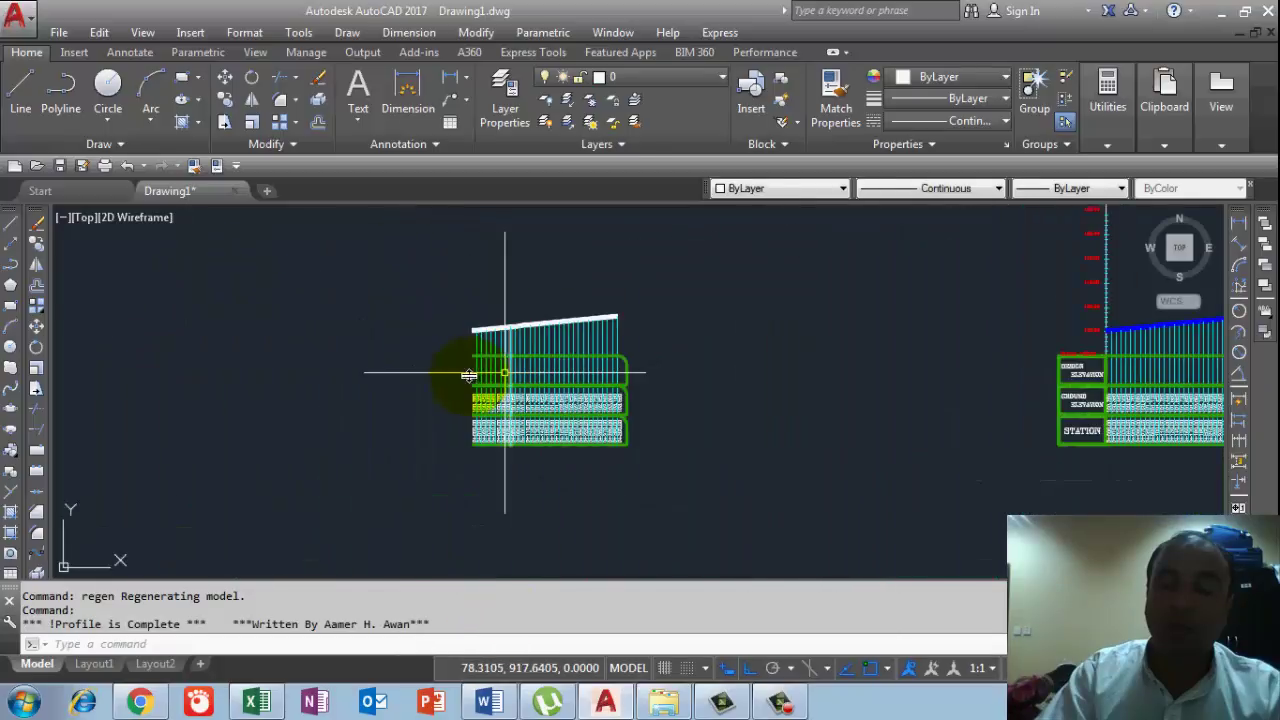
{"action": "middle_click_drag", "start_coordinate": [600, 343], "coordinate": [586, 362]}
{"action": "middle_click_drag", "start_coordinate": [490, 416], "coordinate": [384, 416]}
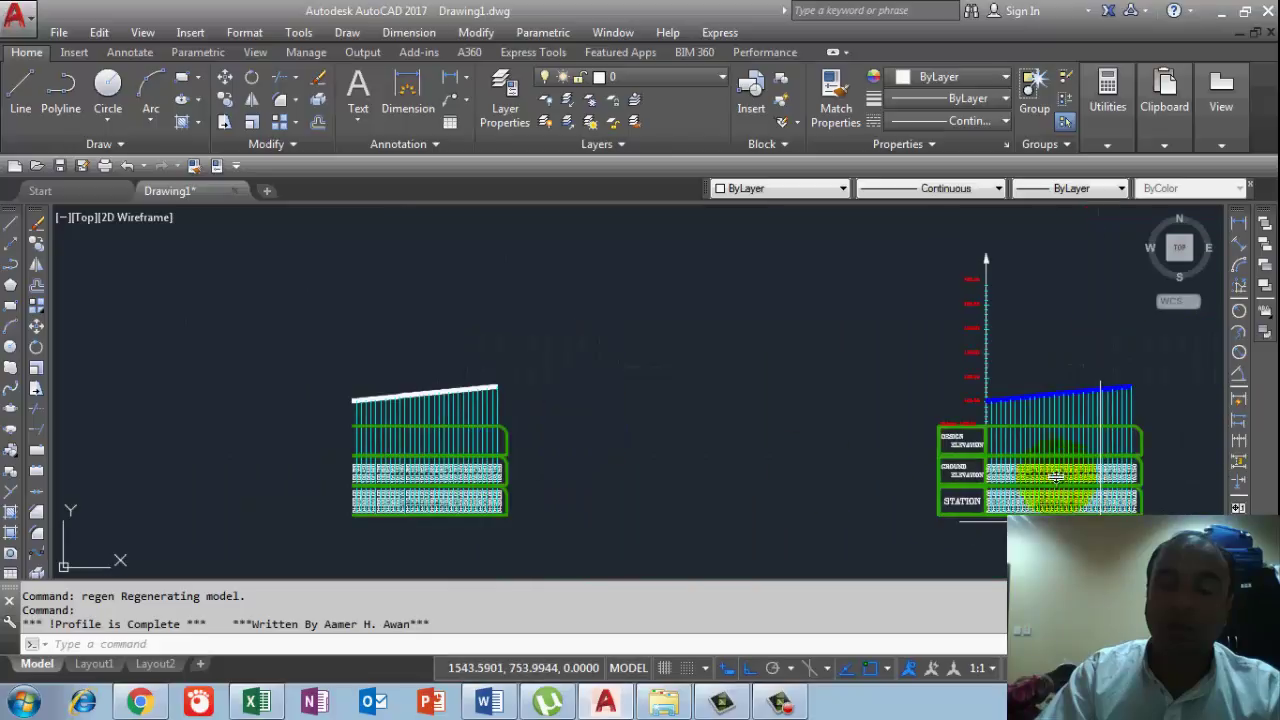
{"action": "scroll", "coordinate": [951, 409], "scroll_direction": "up", "scroll_amount": 3}
{"action": "scroll", "coordinate": [915, 473], "scroll_direction": "down", "scroll_amount": 2}
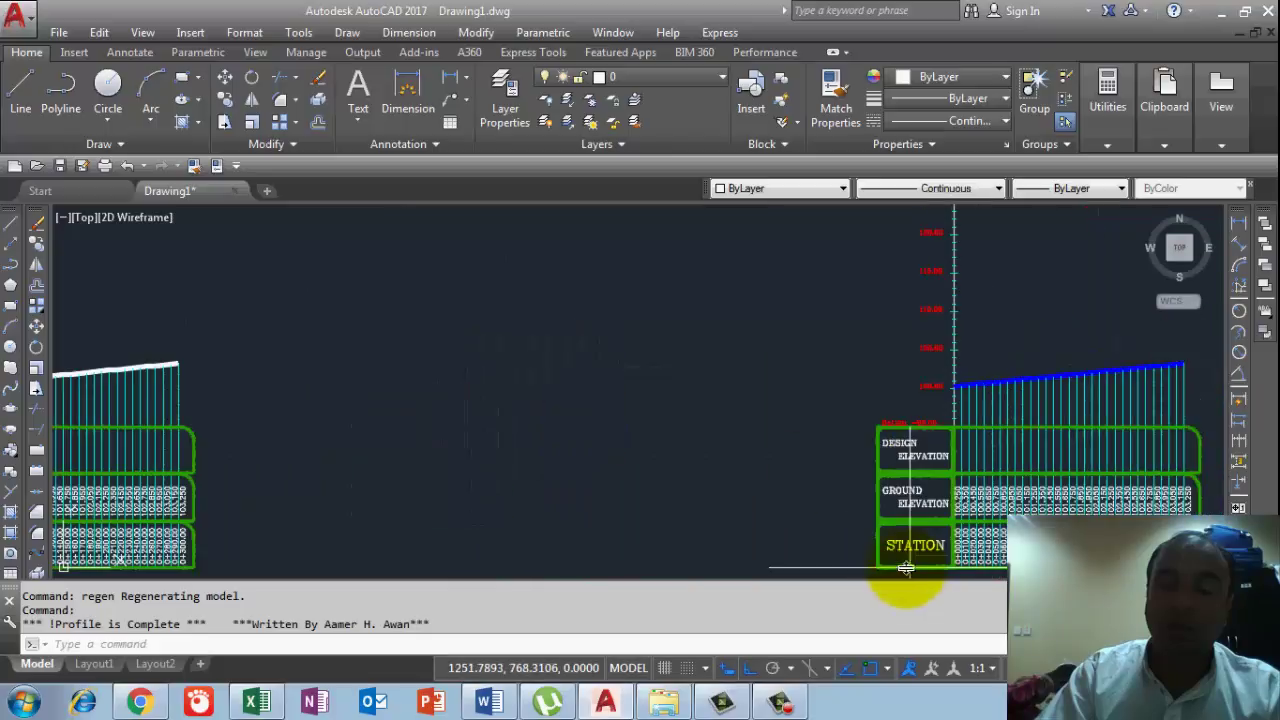
{"action": "middle_click_drag", "start_coordinate": [906, 543], "coordinate": [877, 503]}
{"action": "scroll", "coordinate": [477, 403], "scroll_direction": "down", "scroll_amount": 5}
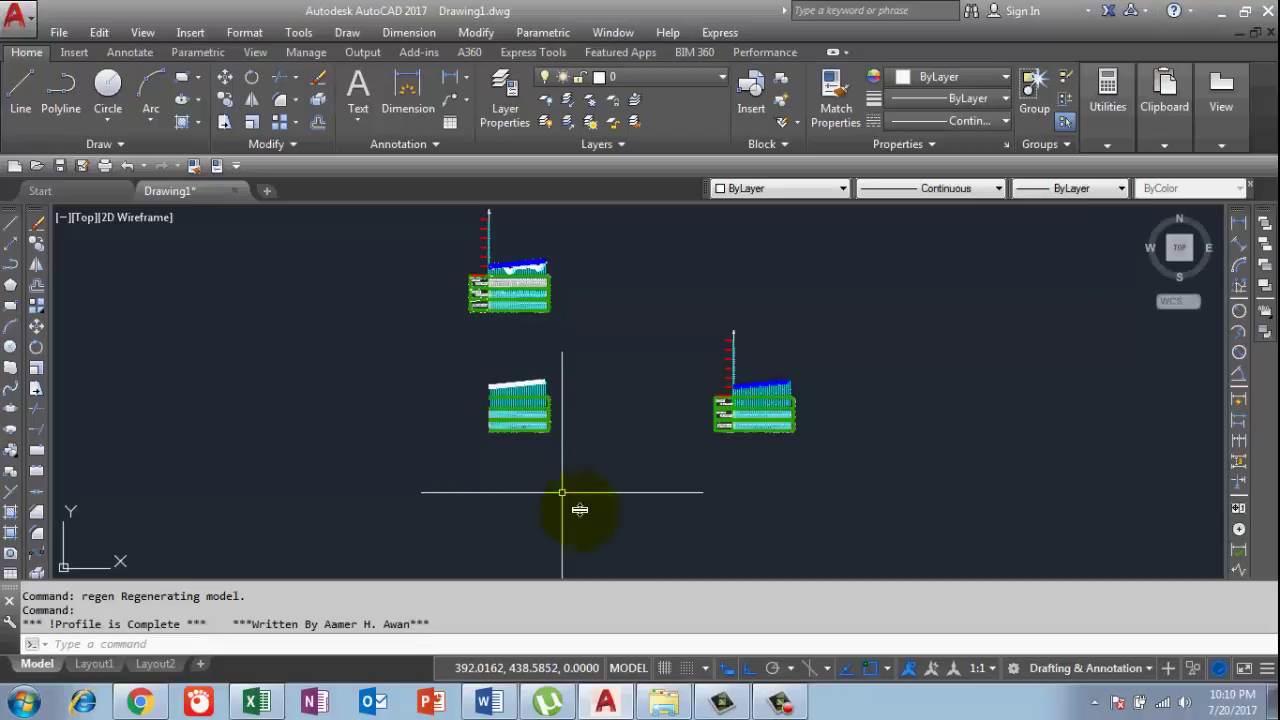
{"action": "left_click", "coordinate": [790, 708]}
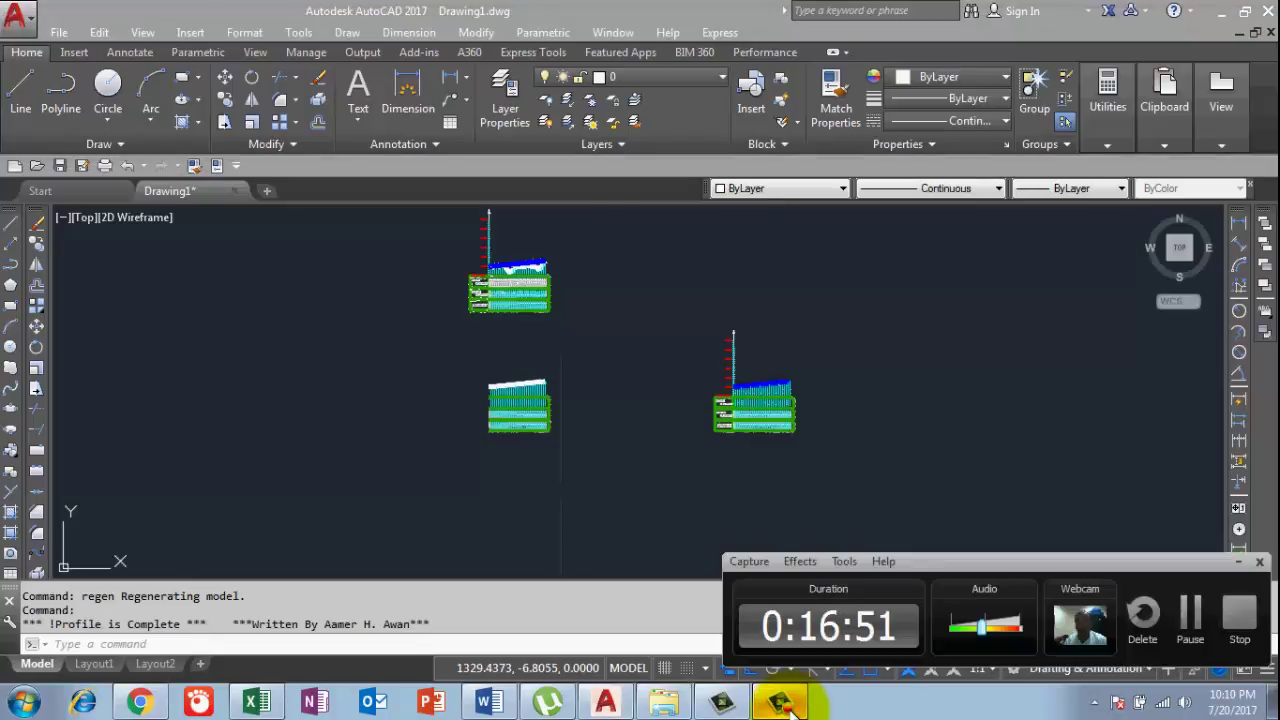